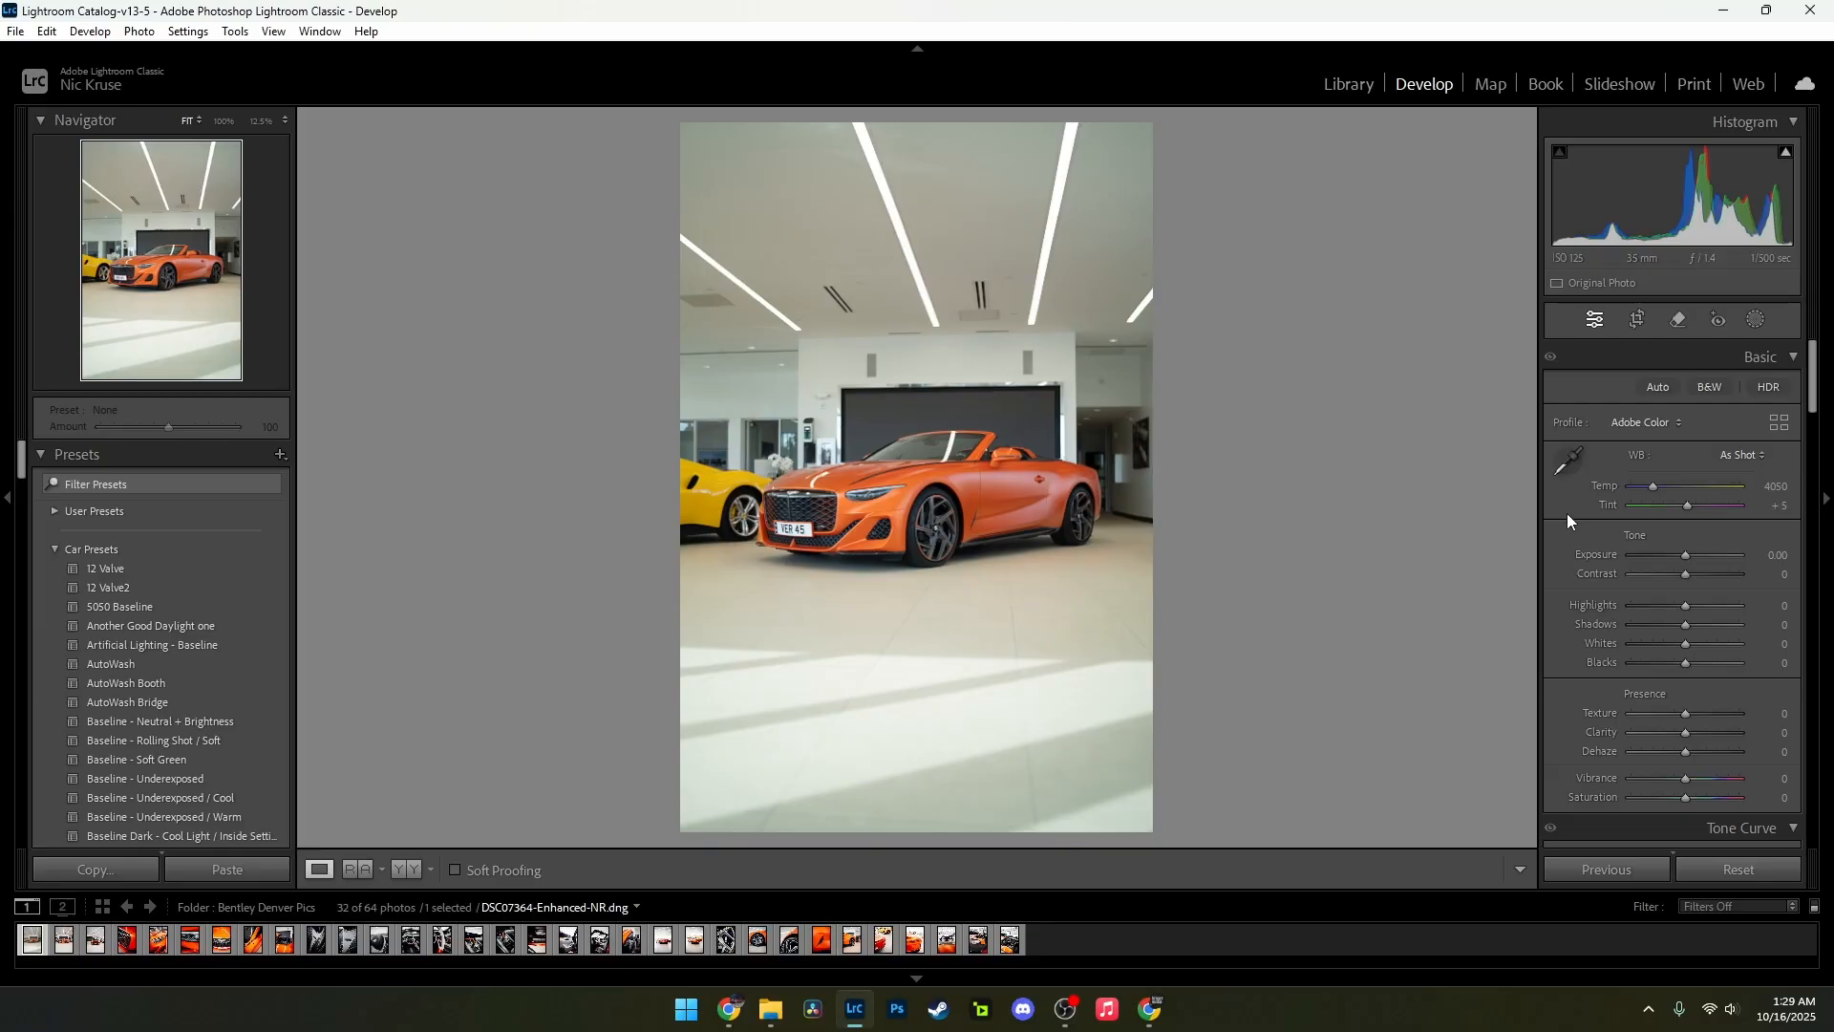
Step: Set Exposure to +0.50, Contrast +21, Highlights −100, Shadows +17, Whites +20 and Blacks −37
click(1769, 555)
text(0.5)
key(Return)
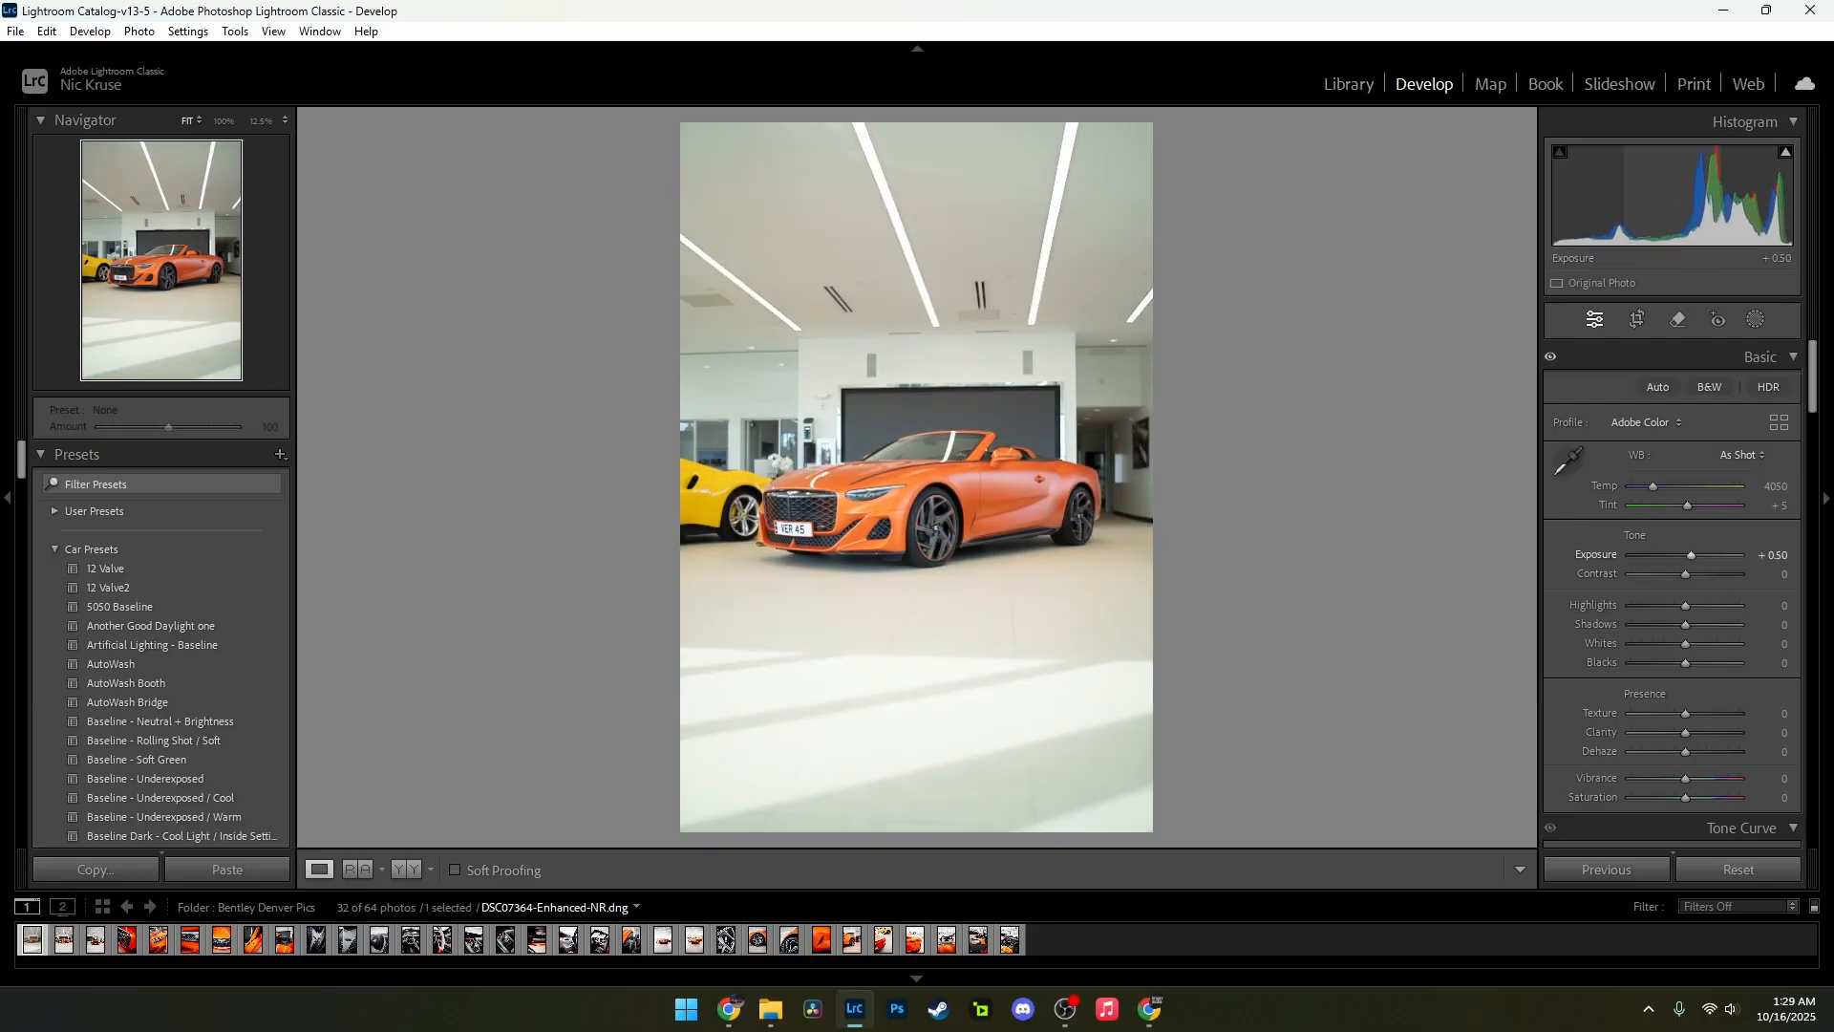
click(1769, 574)
text(4)
key(Return)
drag(1773, 574, 1677, 607)
drag(1785, 625, 1742, 666)
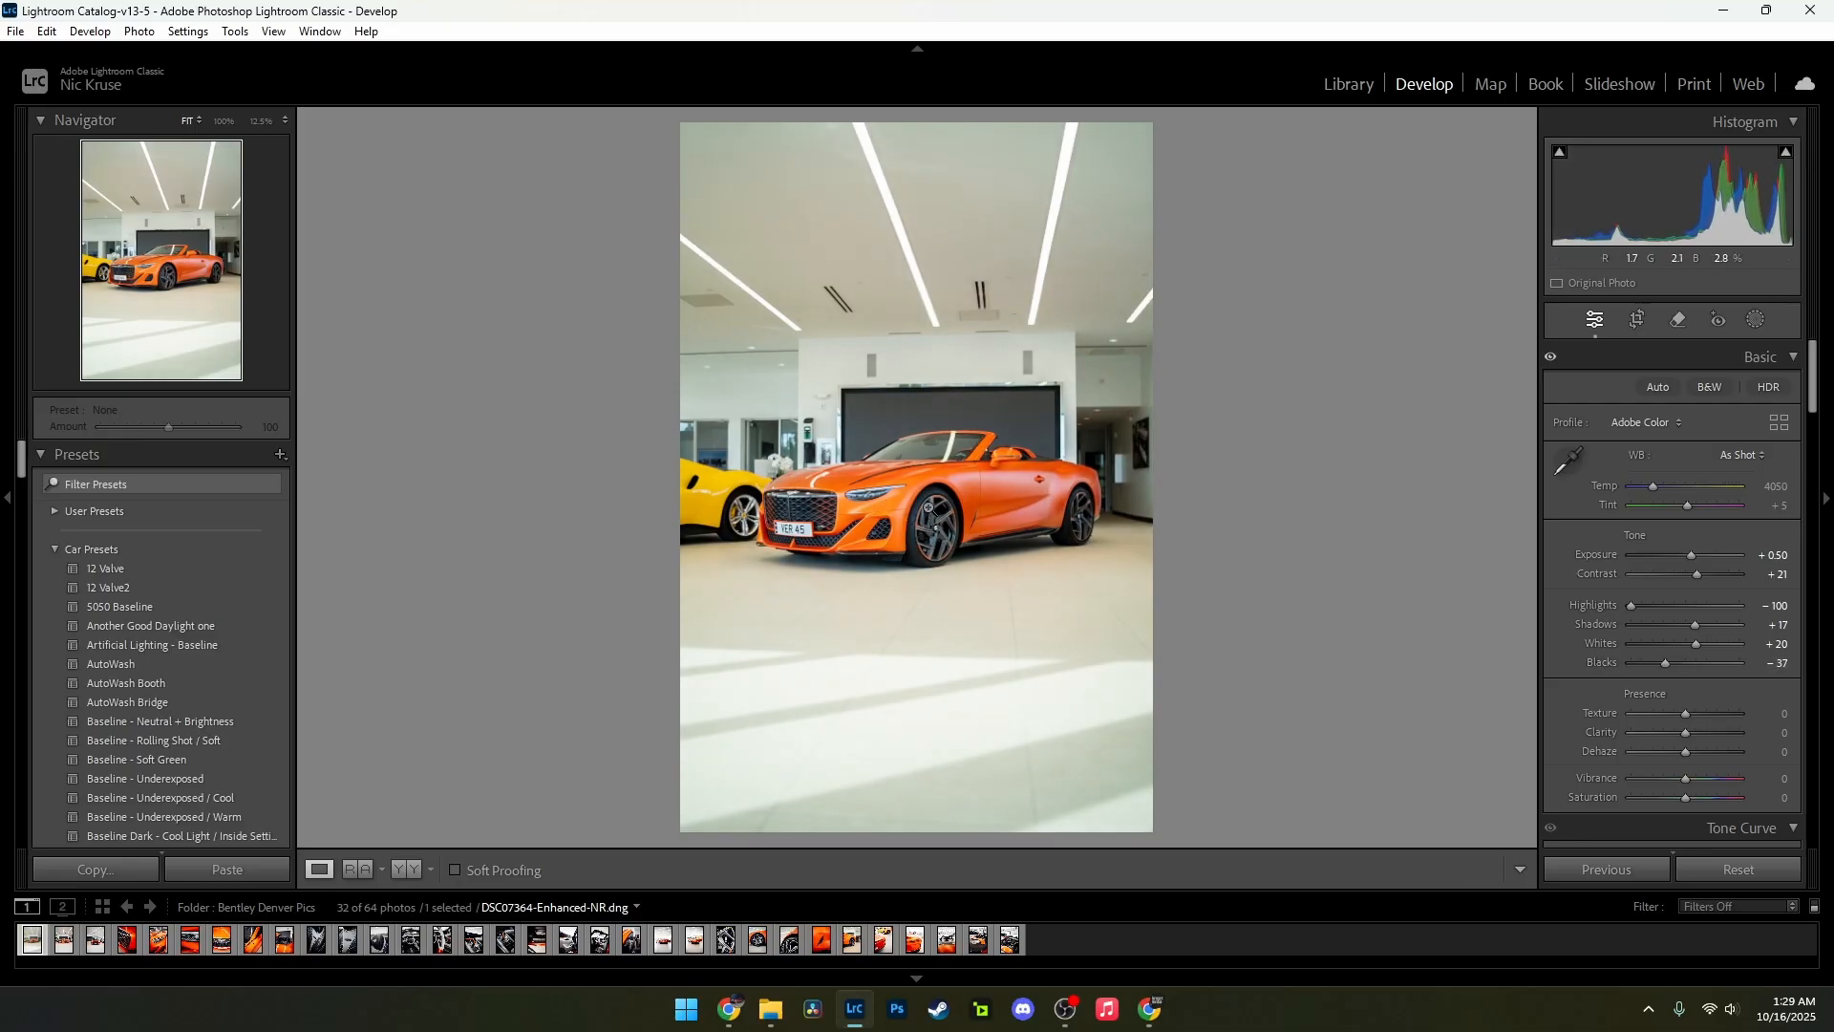
Step: Set Texture to +4 and Vibrance to +5
click(913, 508)
click(1028, 506)
scroll(1684, 592, down, 3)
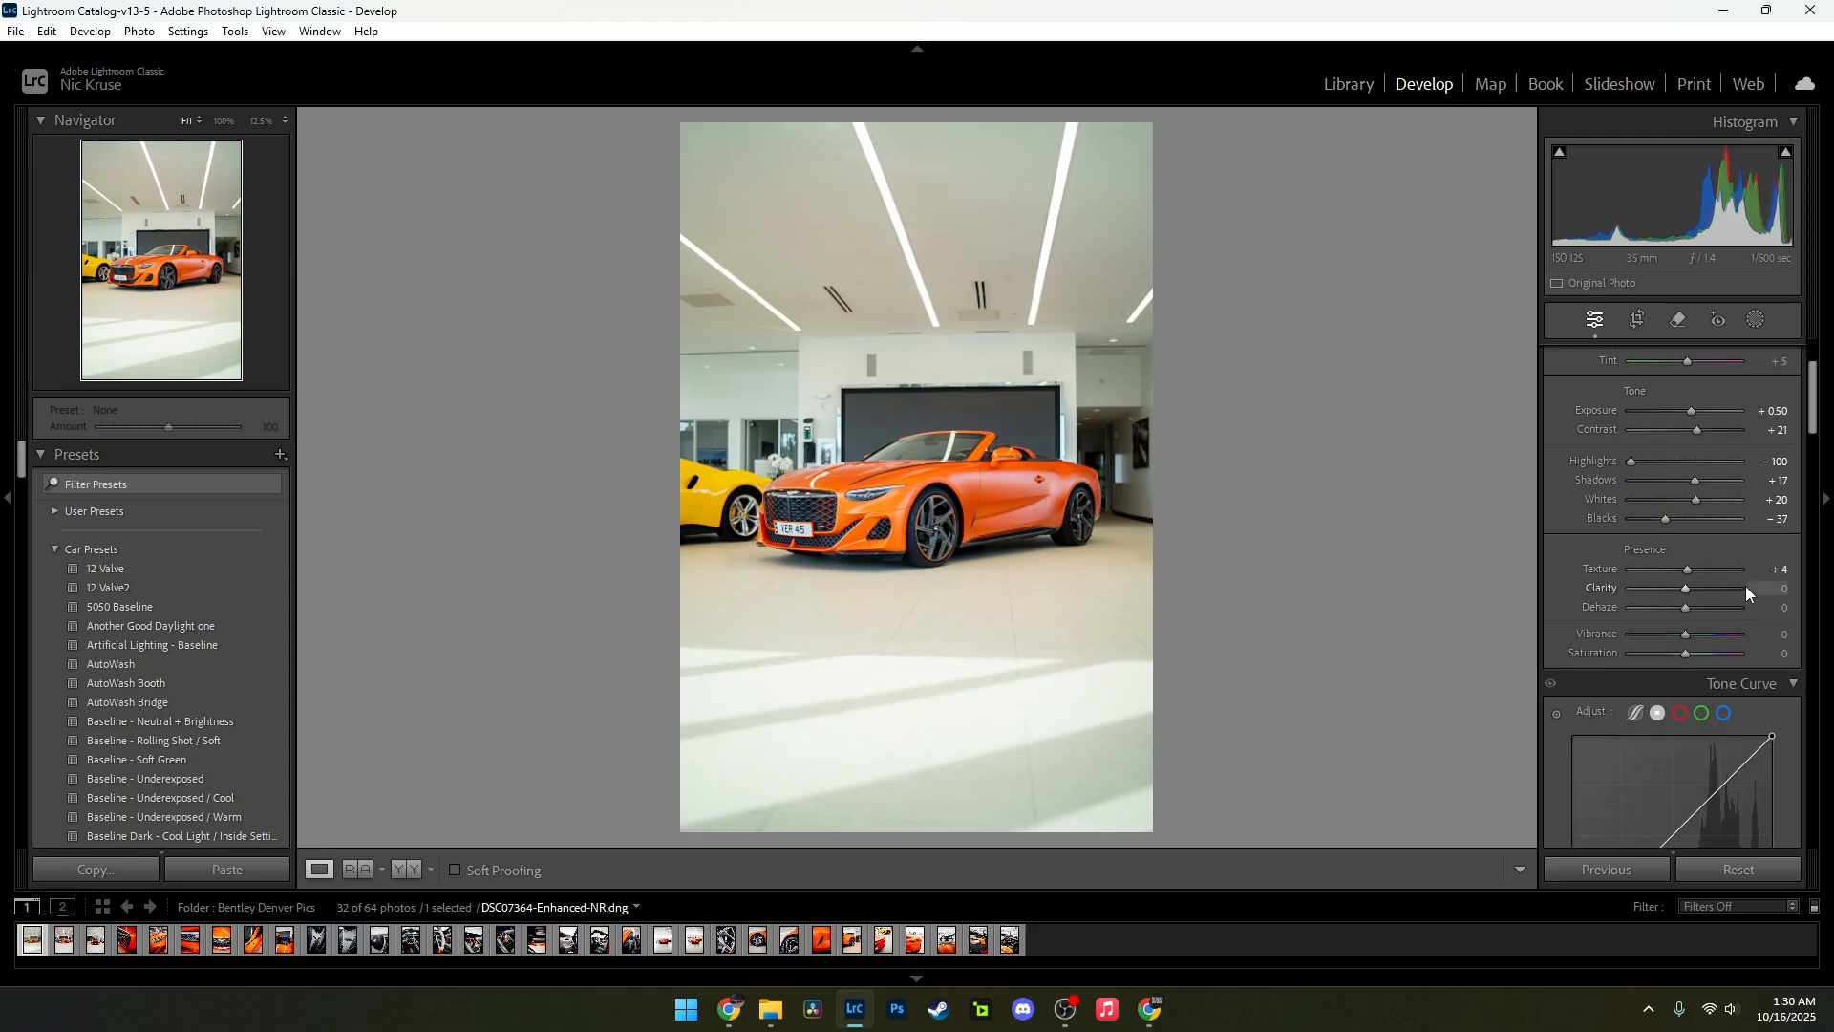
scroll(1765, 609, down, 3)
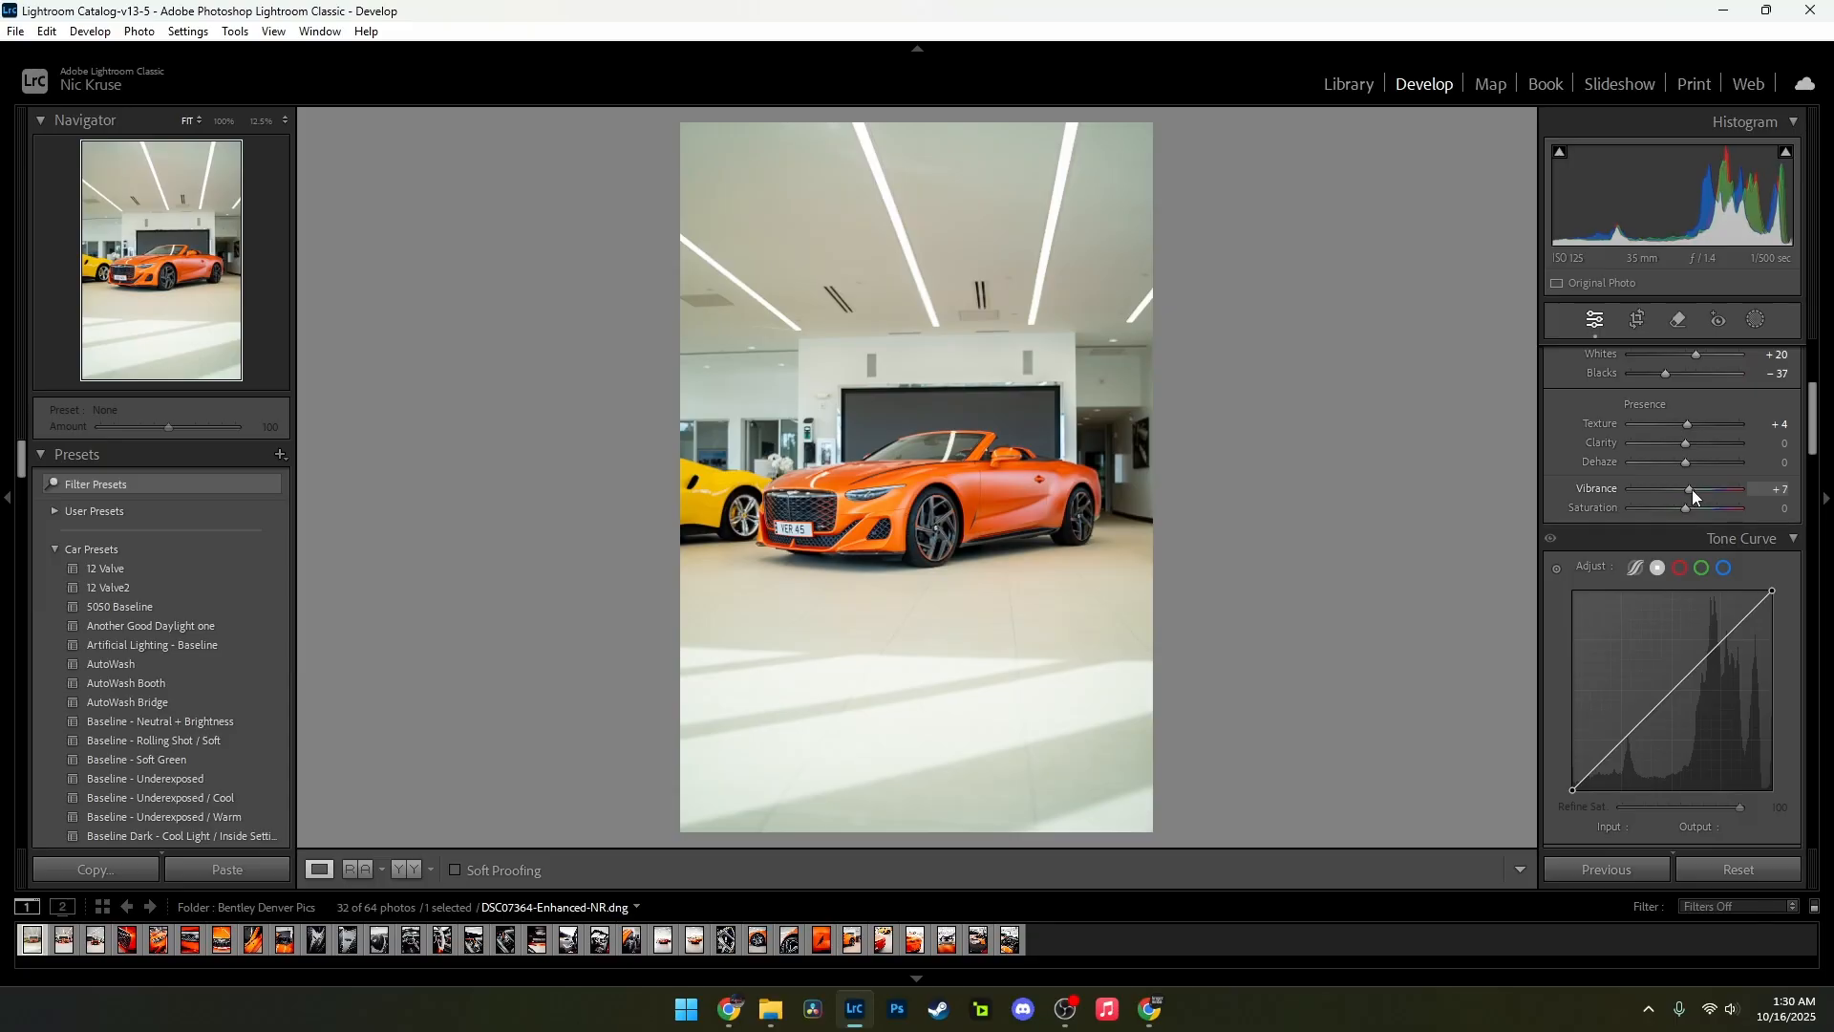
scroll(1693, 489, up, 1)
scroll(1693, 489, up, 1)
Step: Add four control points along the diagonal of the tone curve, from the shadows to the highlights
click(1621, 741)
click(1667, 697)
click(1682, 681)
click(1721, 642)
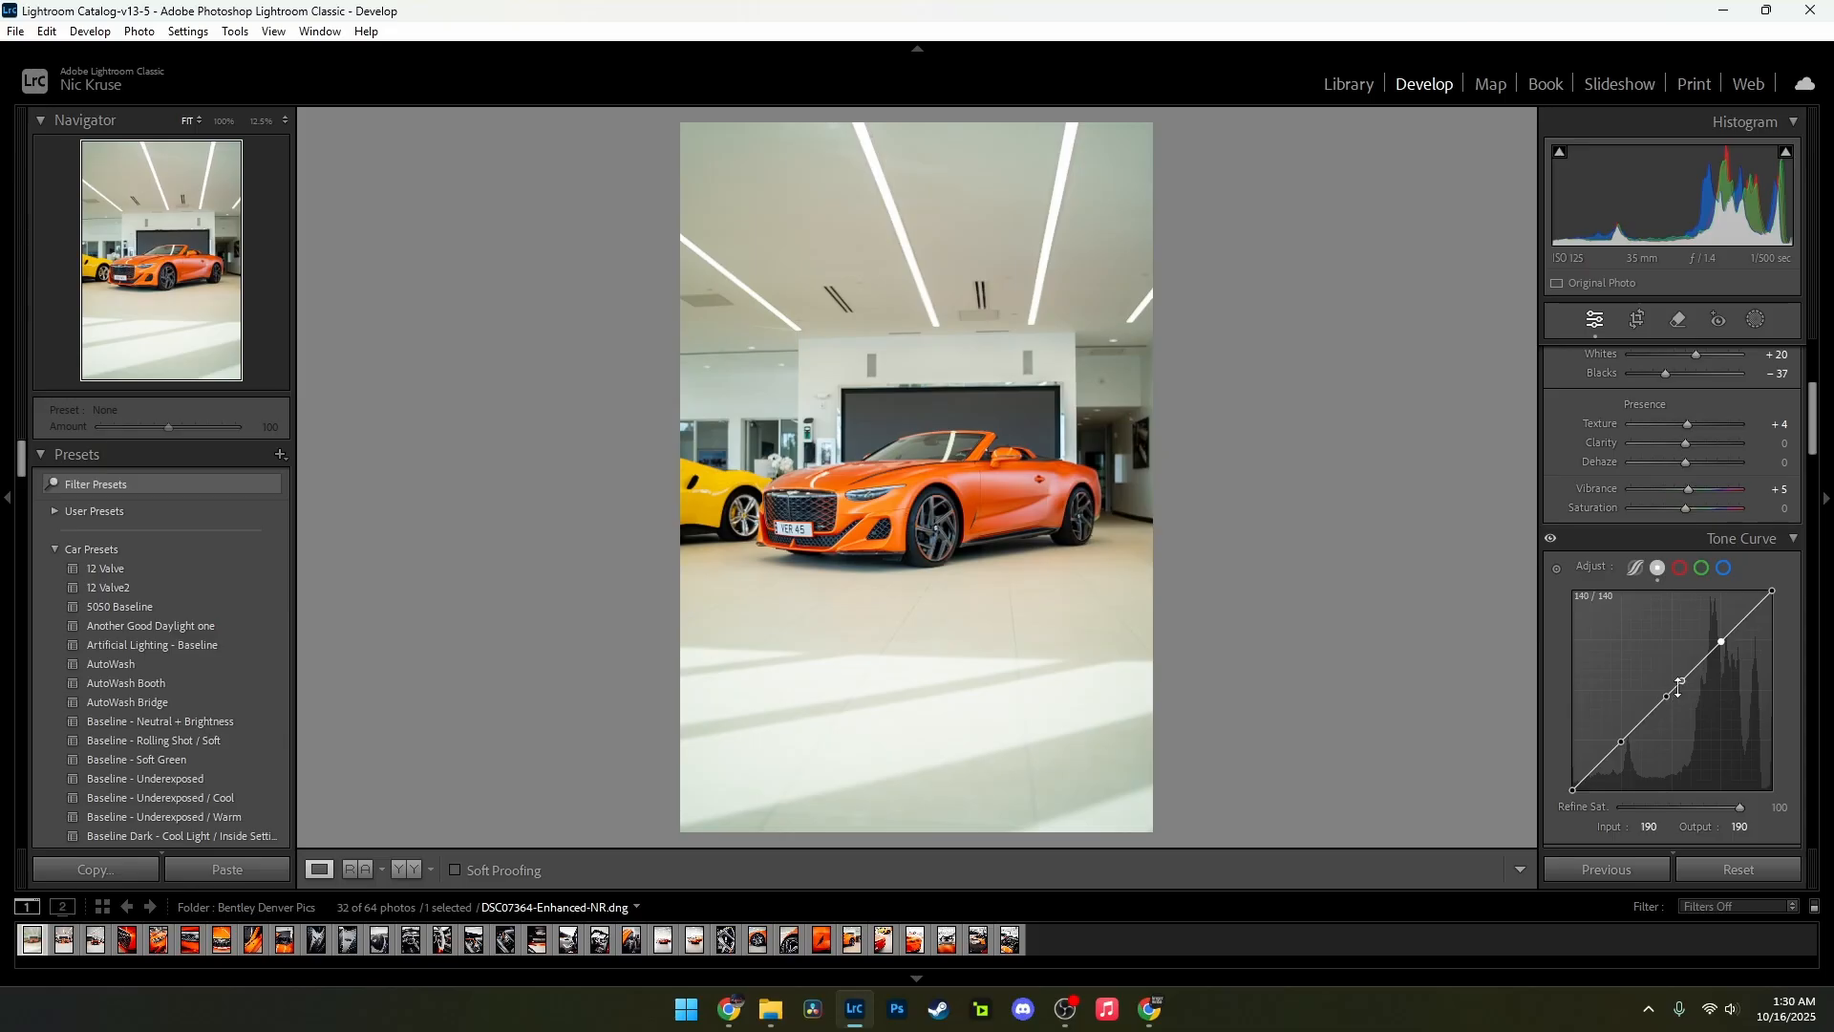
Step: Shape the tone curve with input/output points at 145/148, 110/125 and 62/56, and lower the highlights point slightly
drag(1722, 641, 1690, 691)
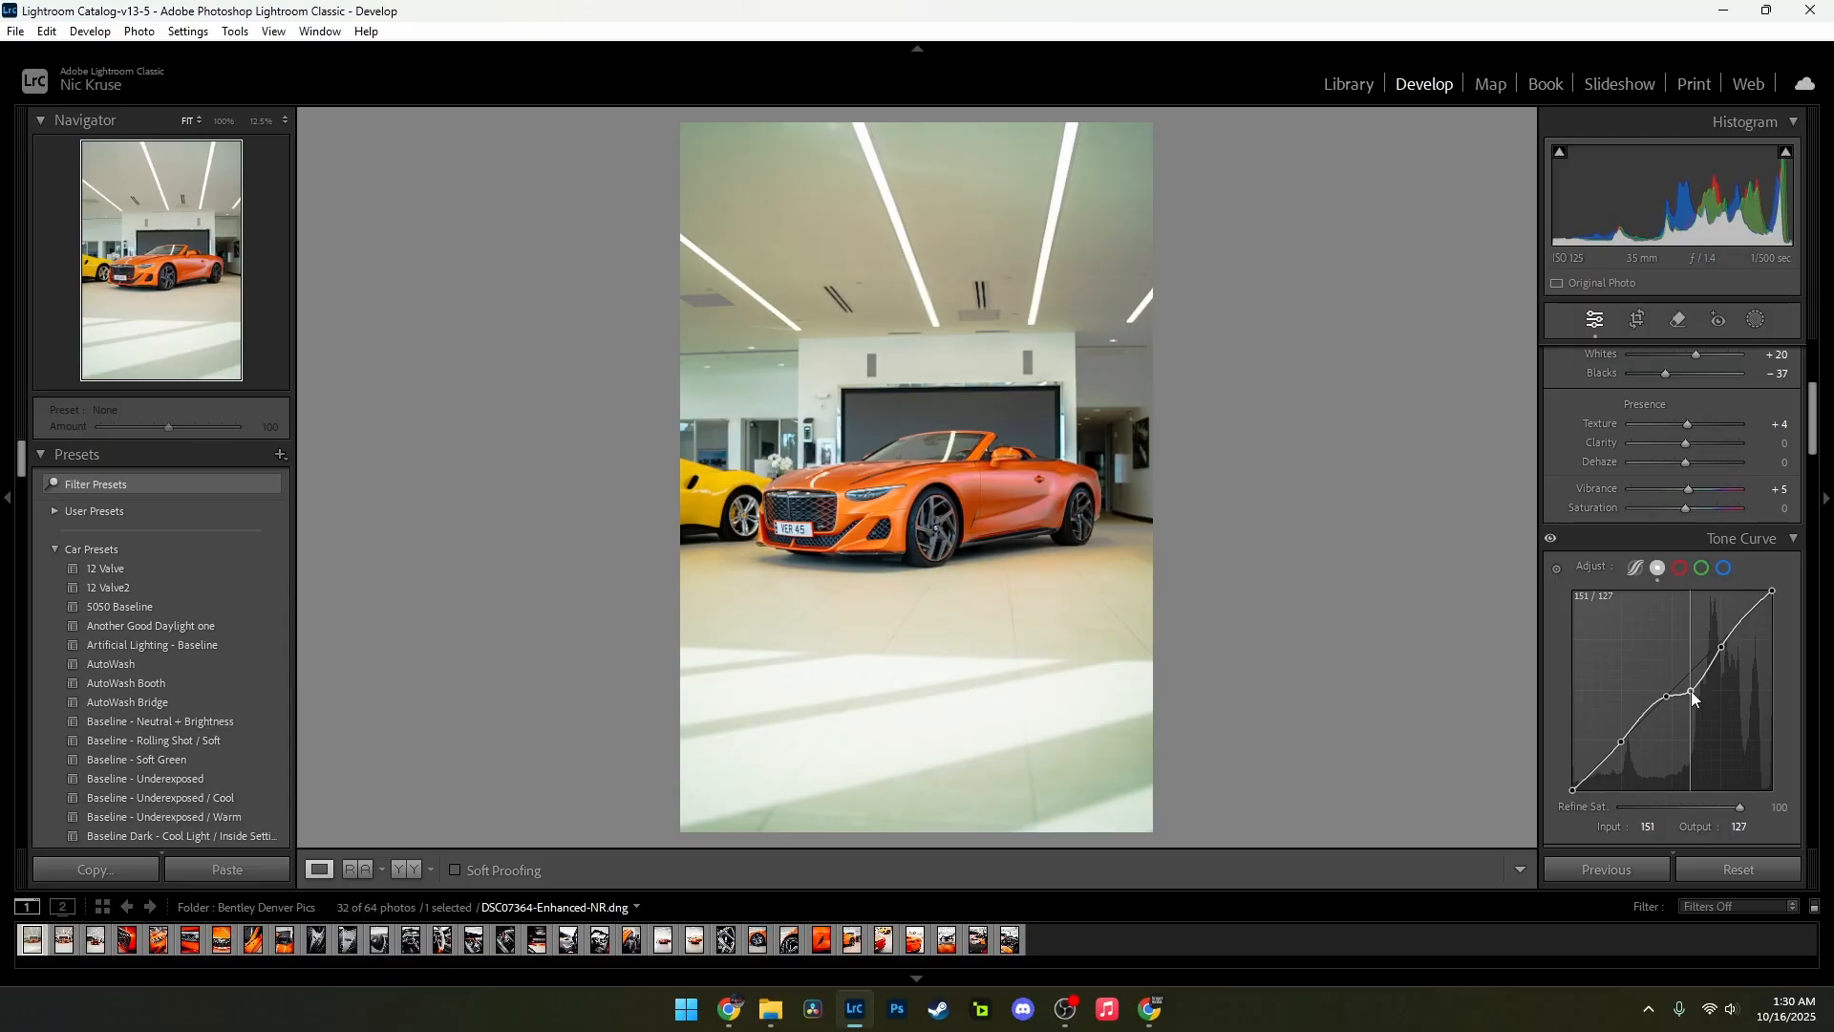
drag(1690, 691, 1688, 676)
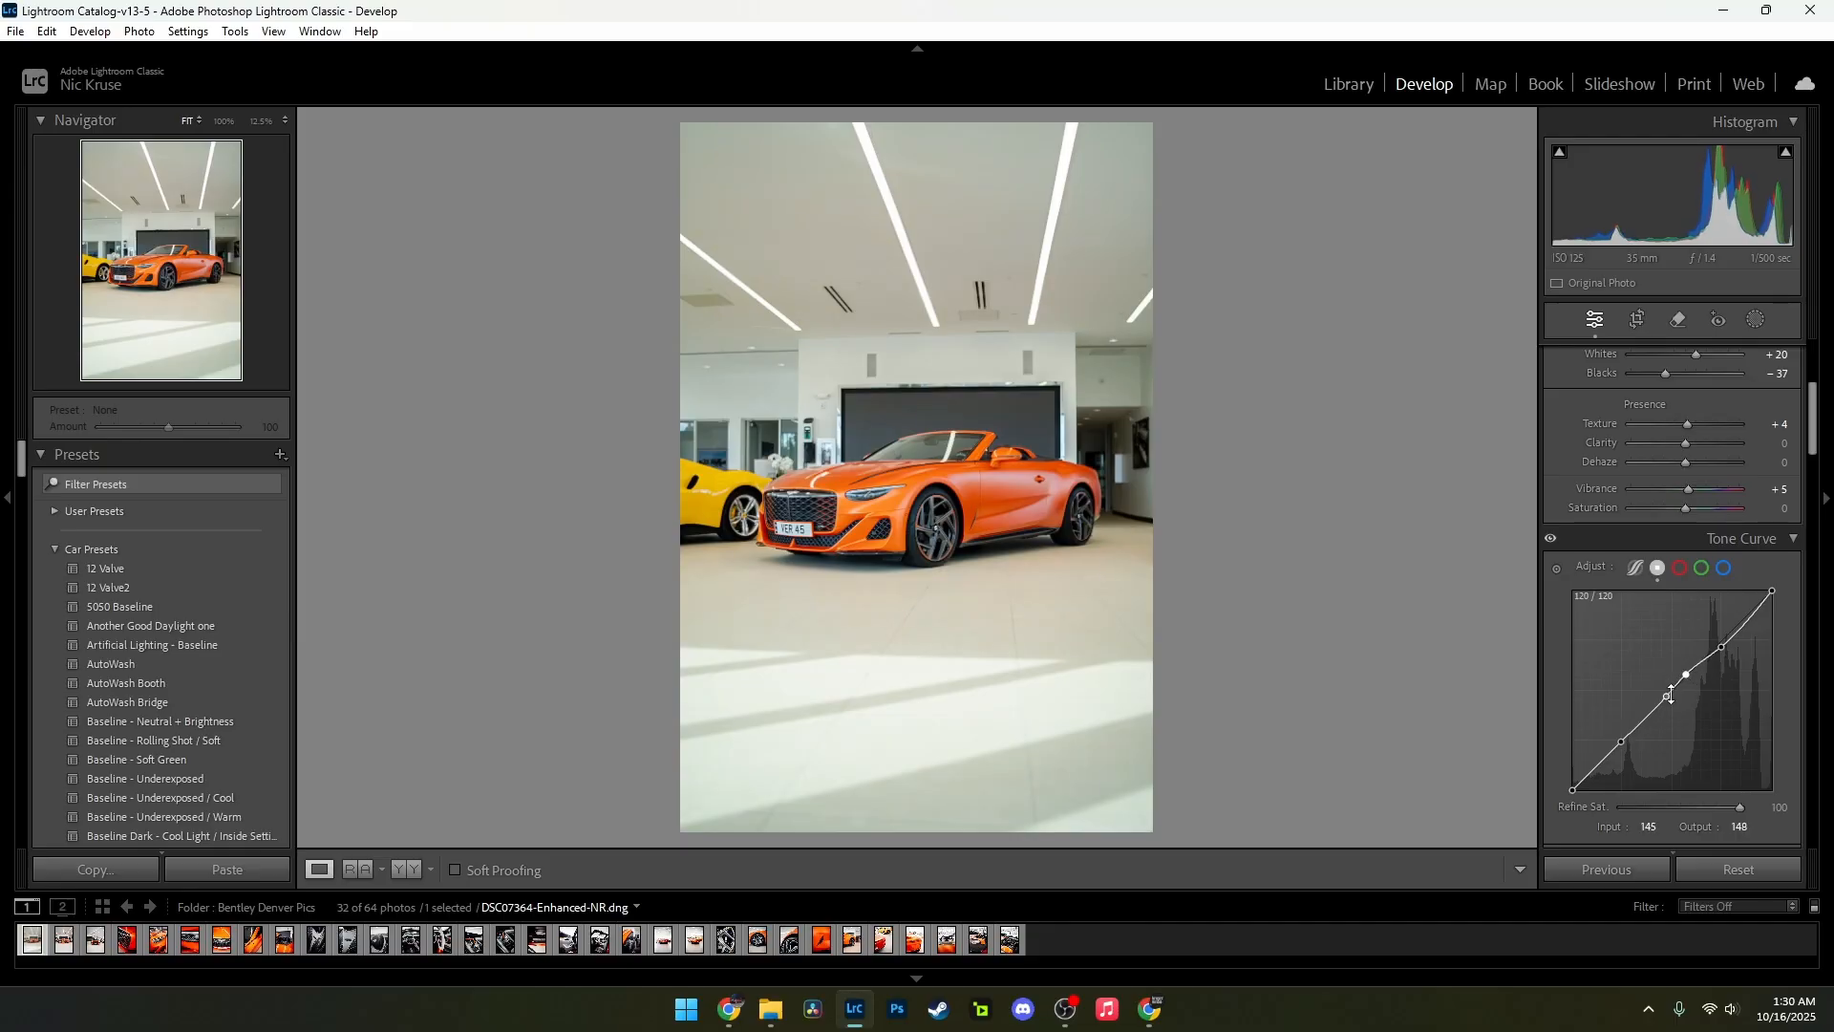
click(1668, 696)
mouse_move(1666, 695)
mouse_down()
mouse_move(1666, 712)
mouse_move(1660, 693)
mouse_up()
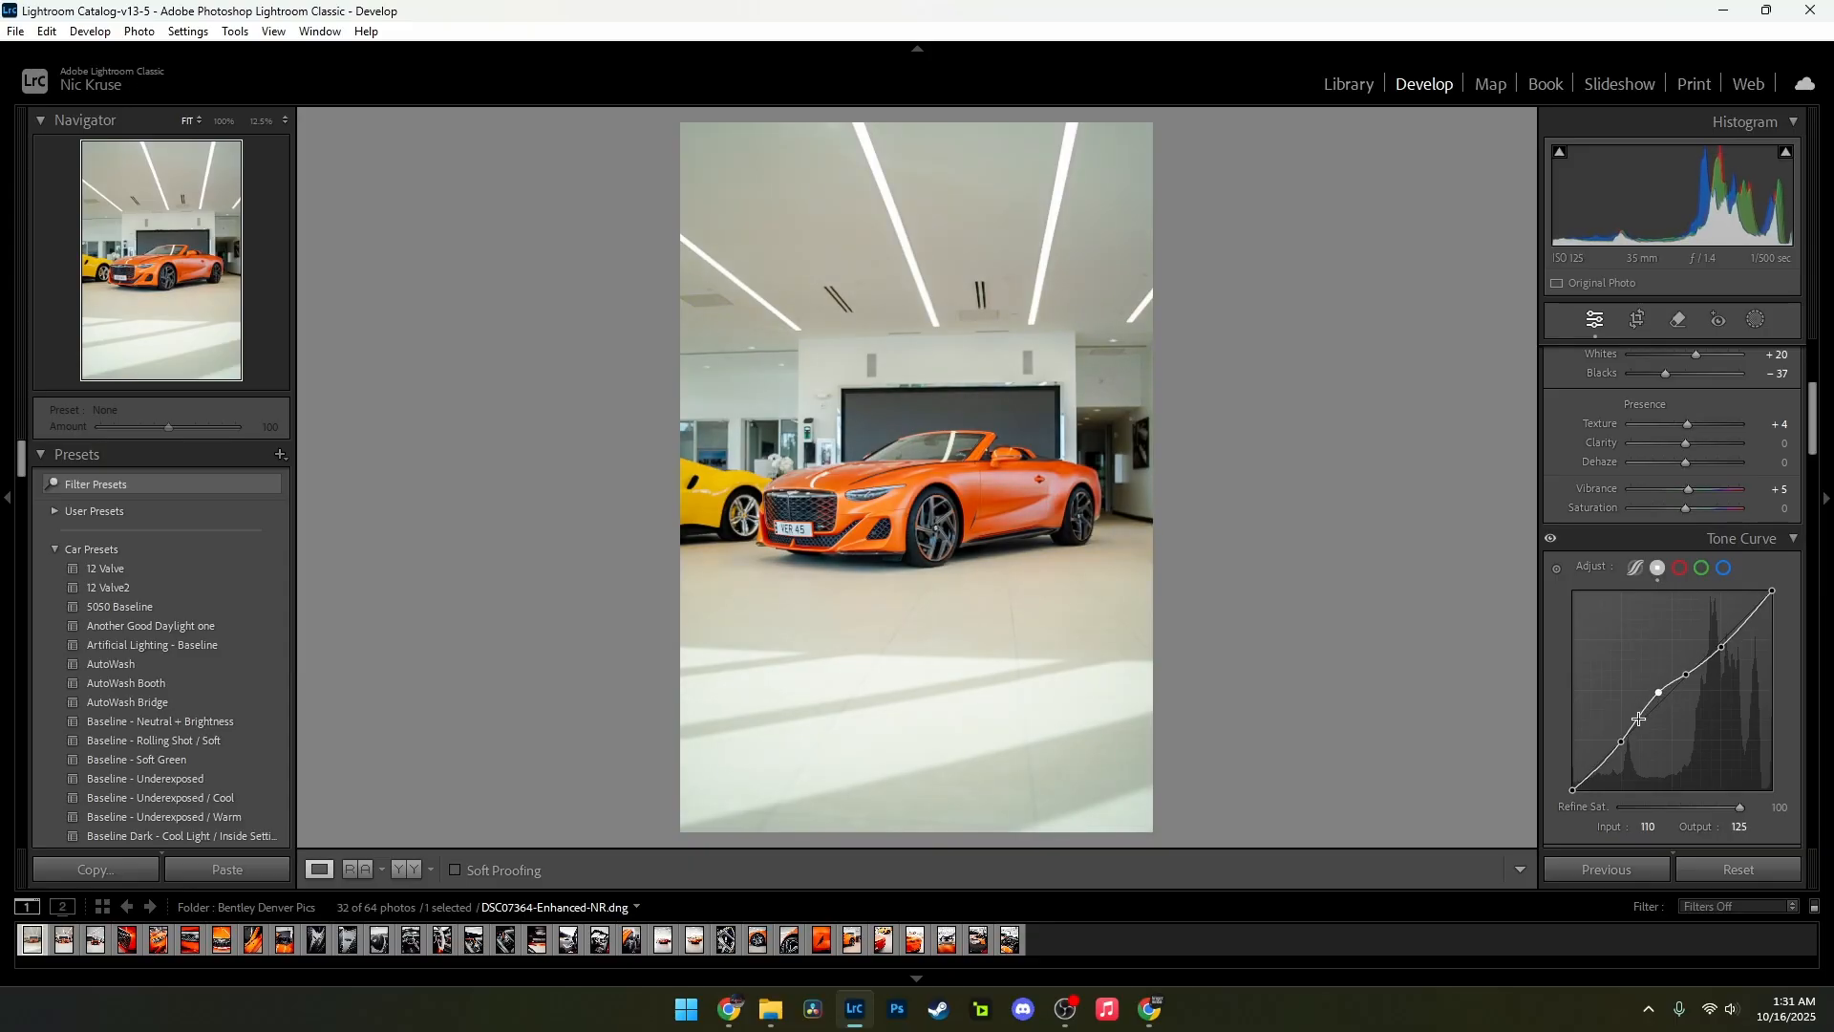
click(1621, 743)
Step: Examine the orange car's paintwork, windshield and front wheel up close for its colour tones
scroll(1735, 665, down, 3)
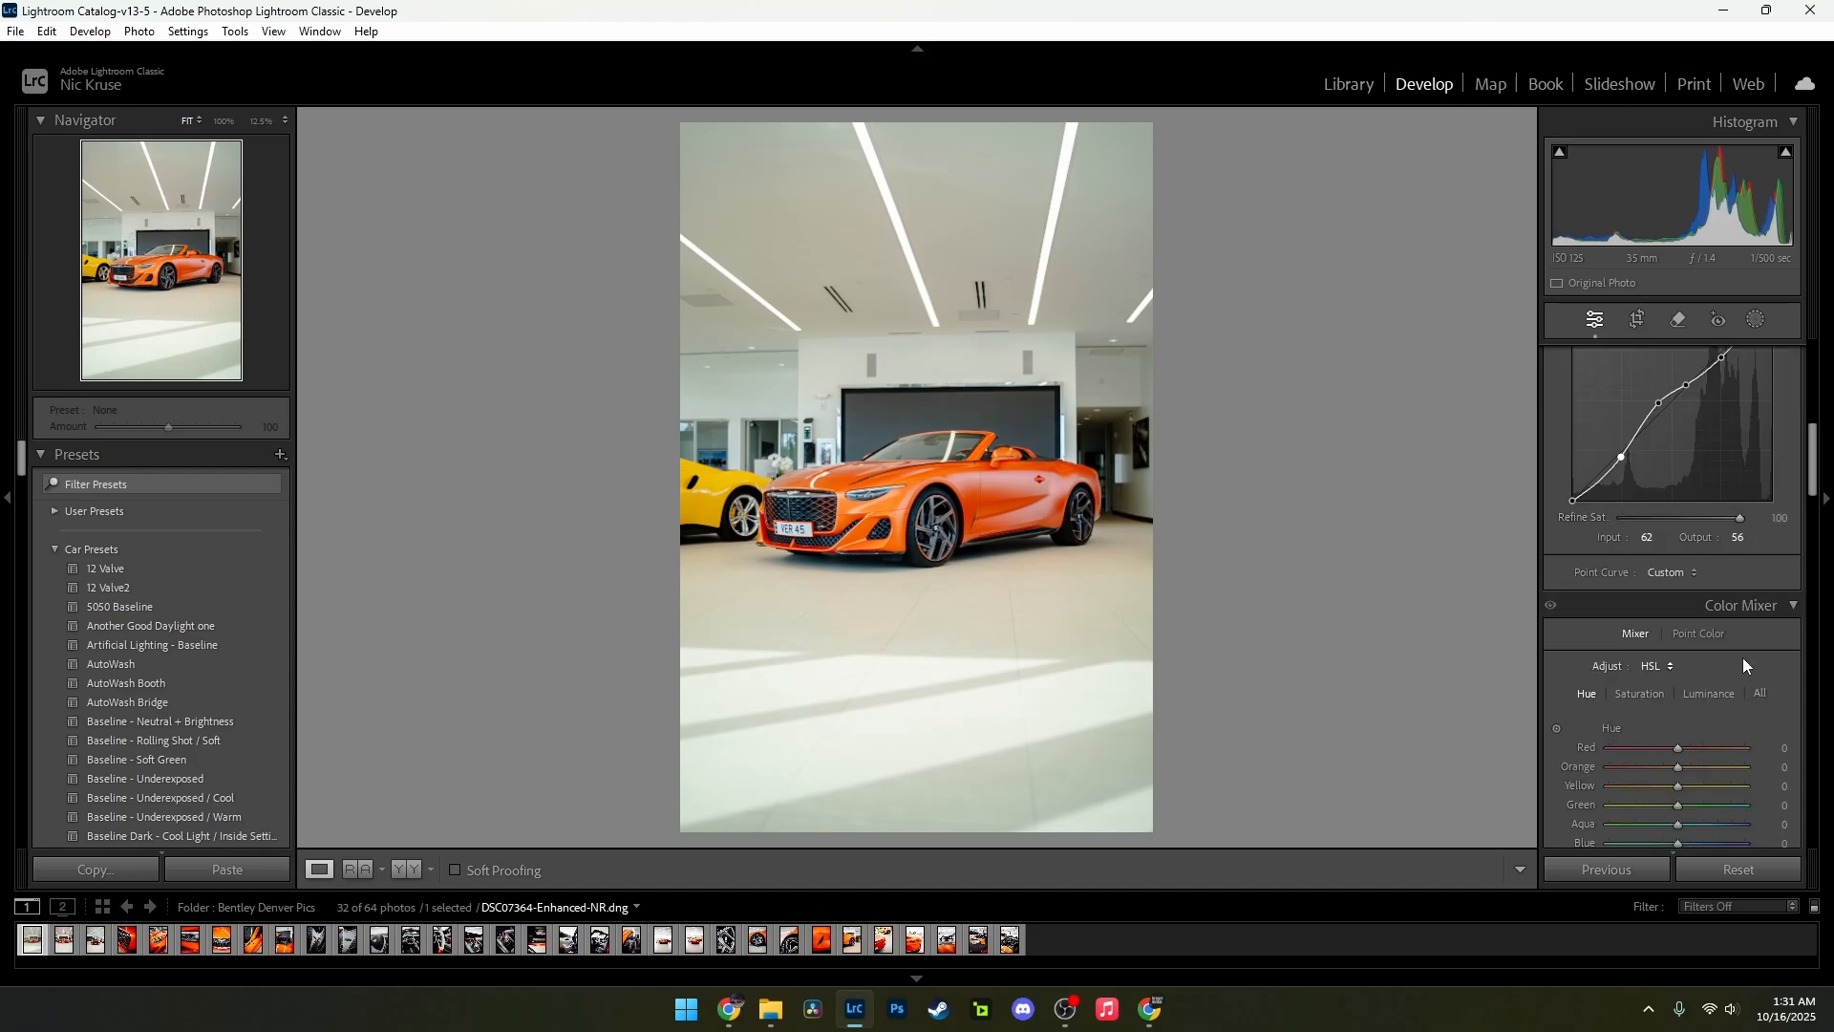
scroll(1742, 658, down, 2)
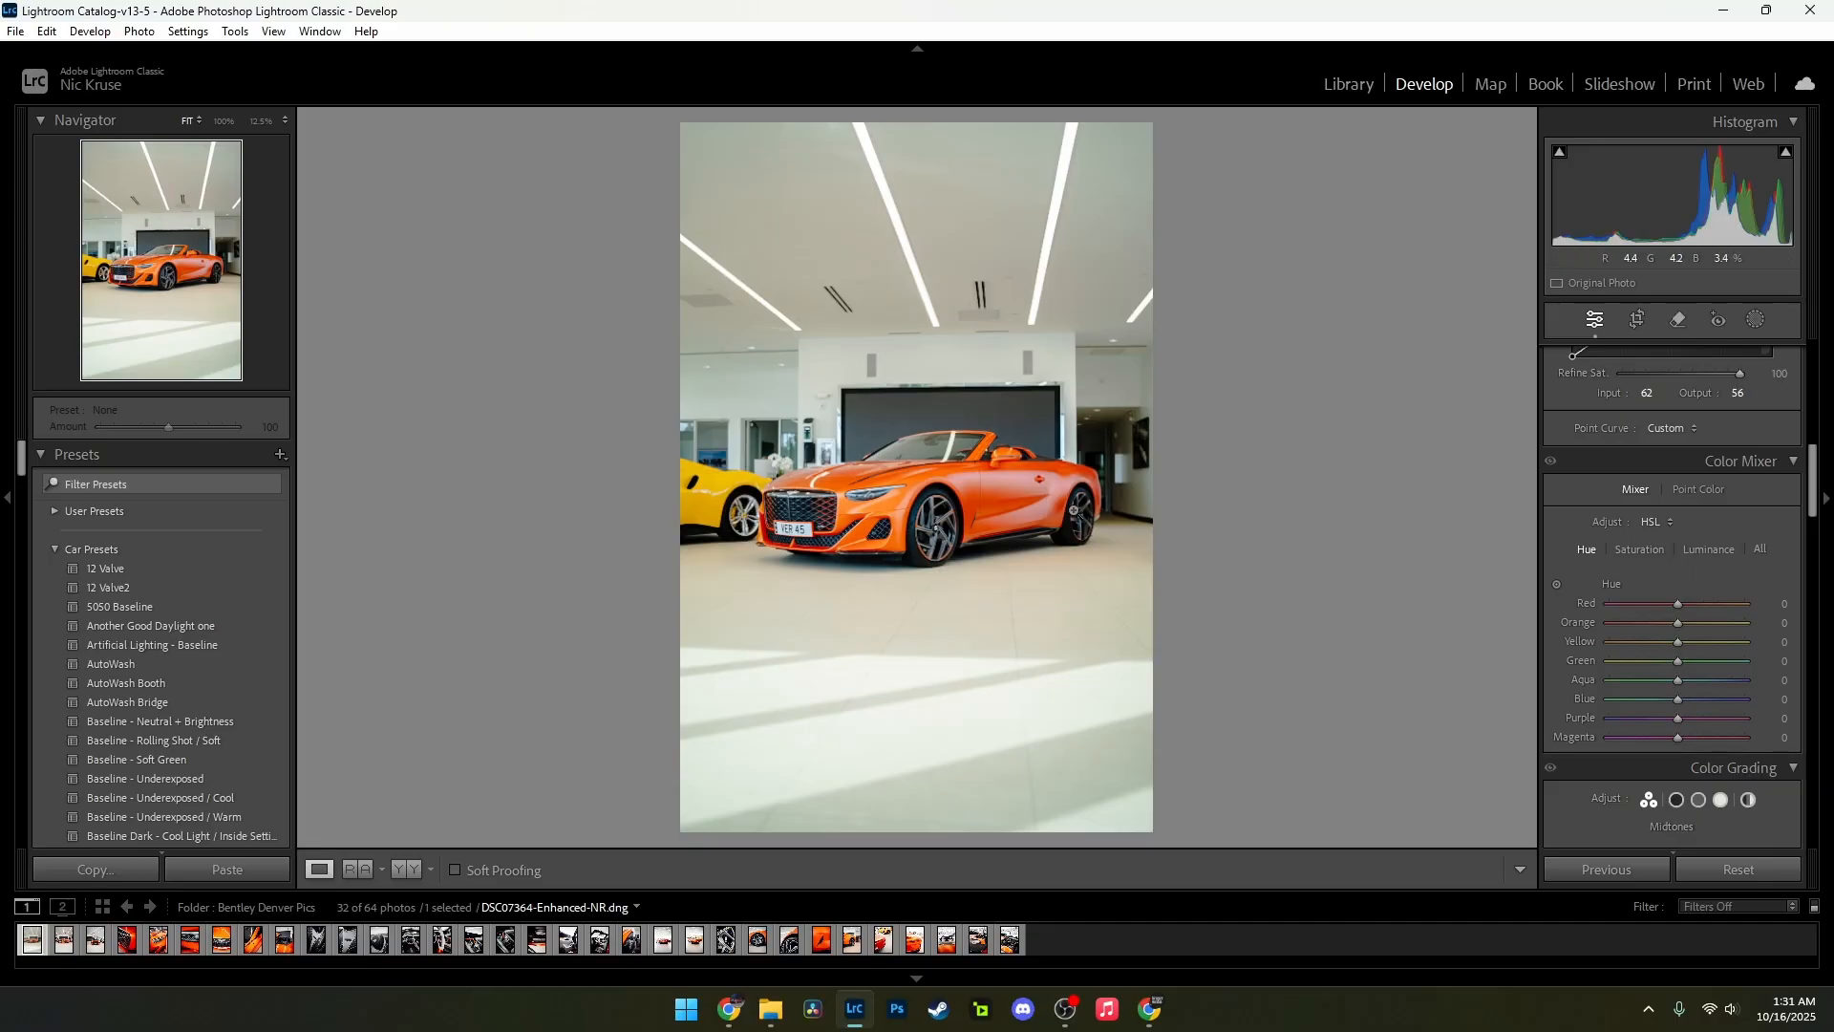
click(897, 497)
drag(1032, 484, 1113, 430)
click(1185, 400)
click(915, 451)
drag(962, 495, 1057, 520)
drag(742, 474, 996, 494)
drag(1524, 438, 750, 576)
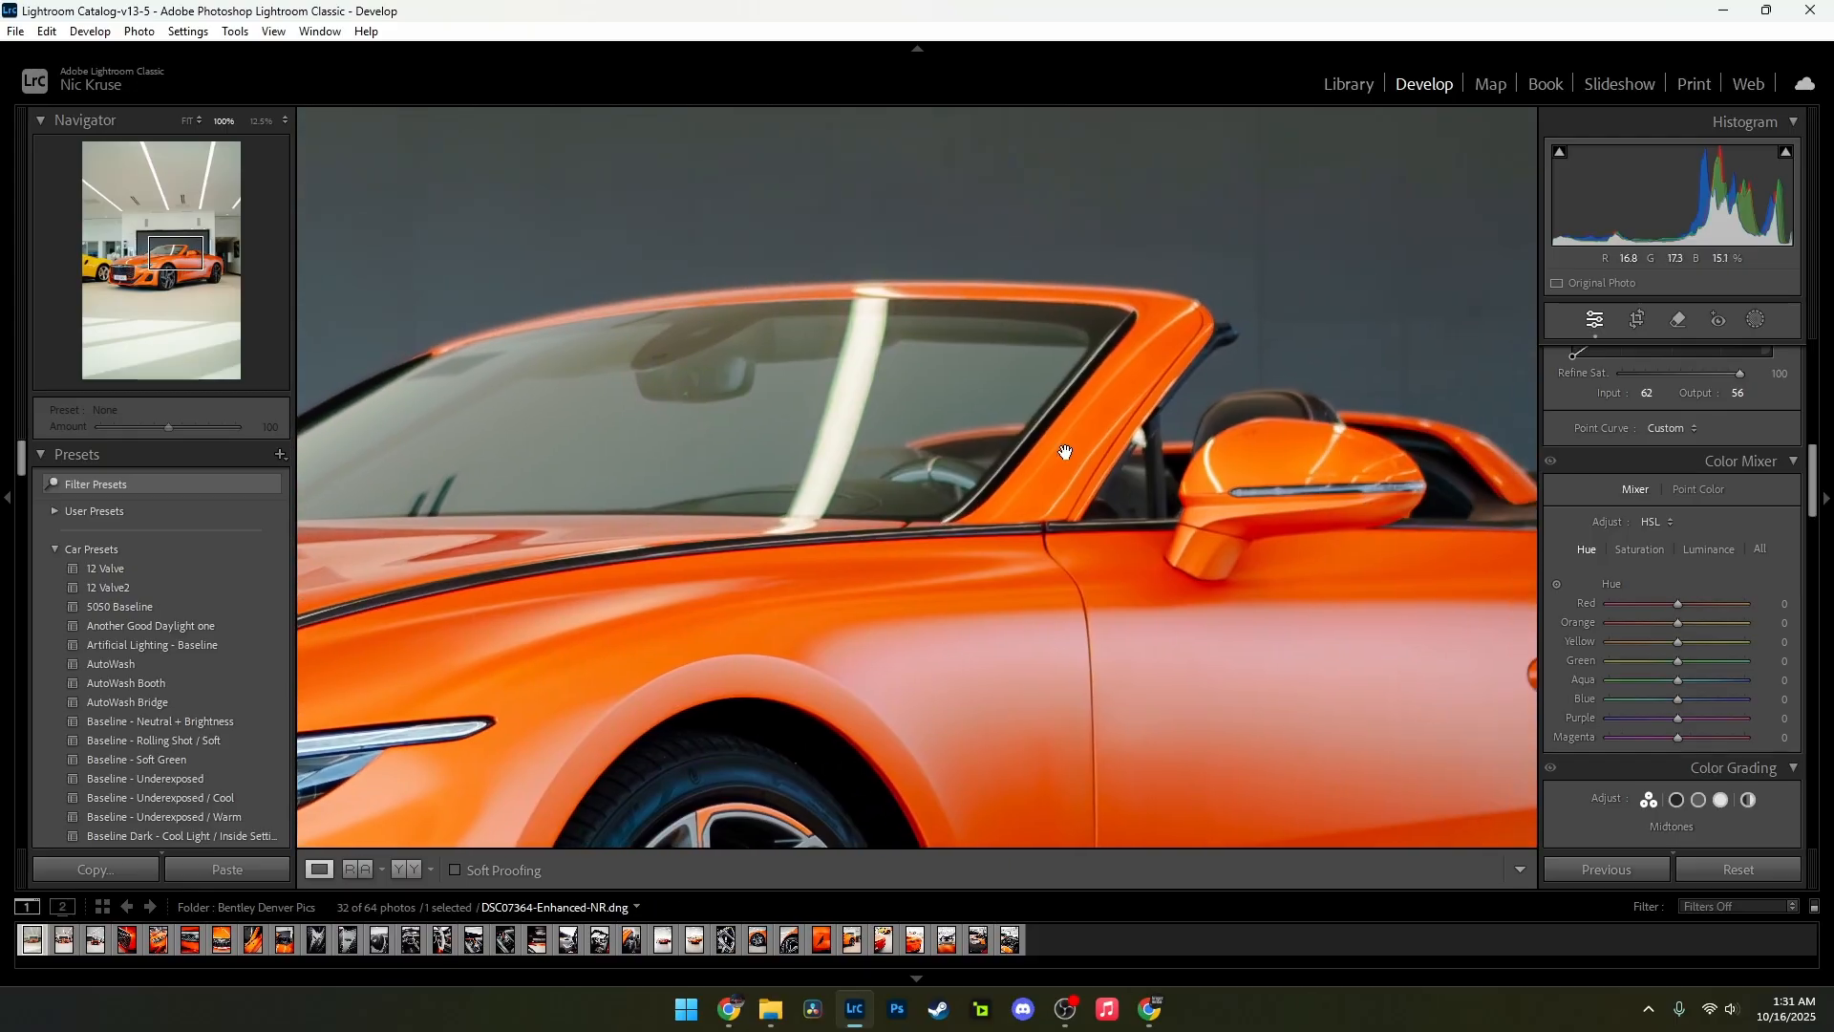
scroll(1051, 563, down, 3)
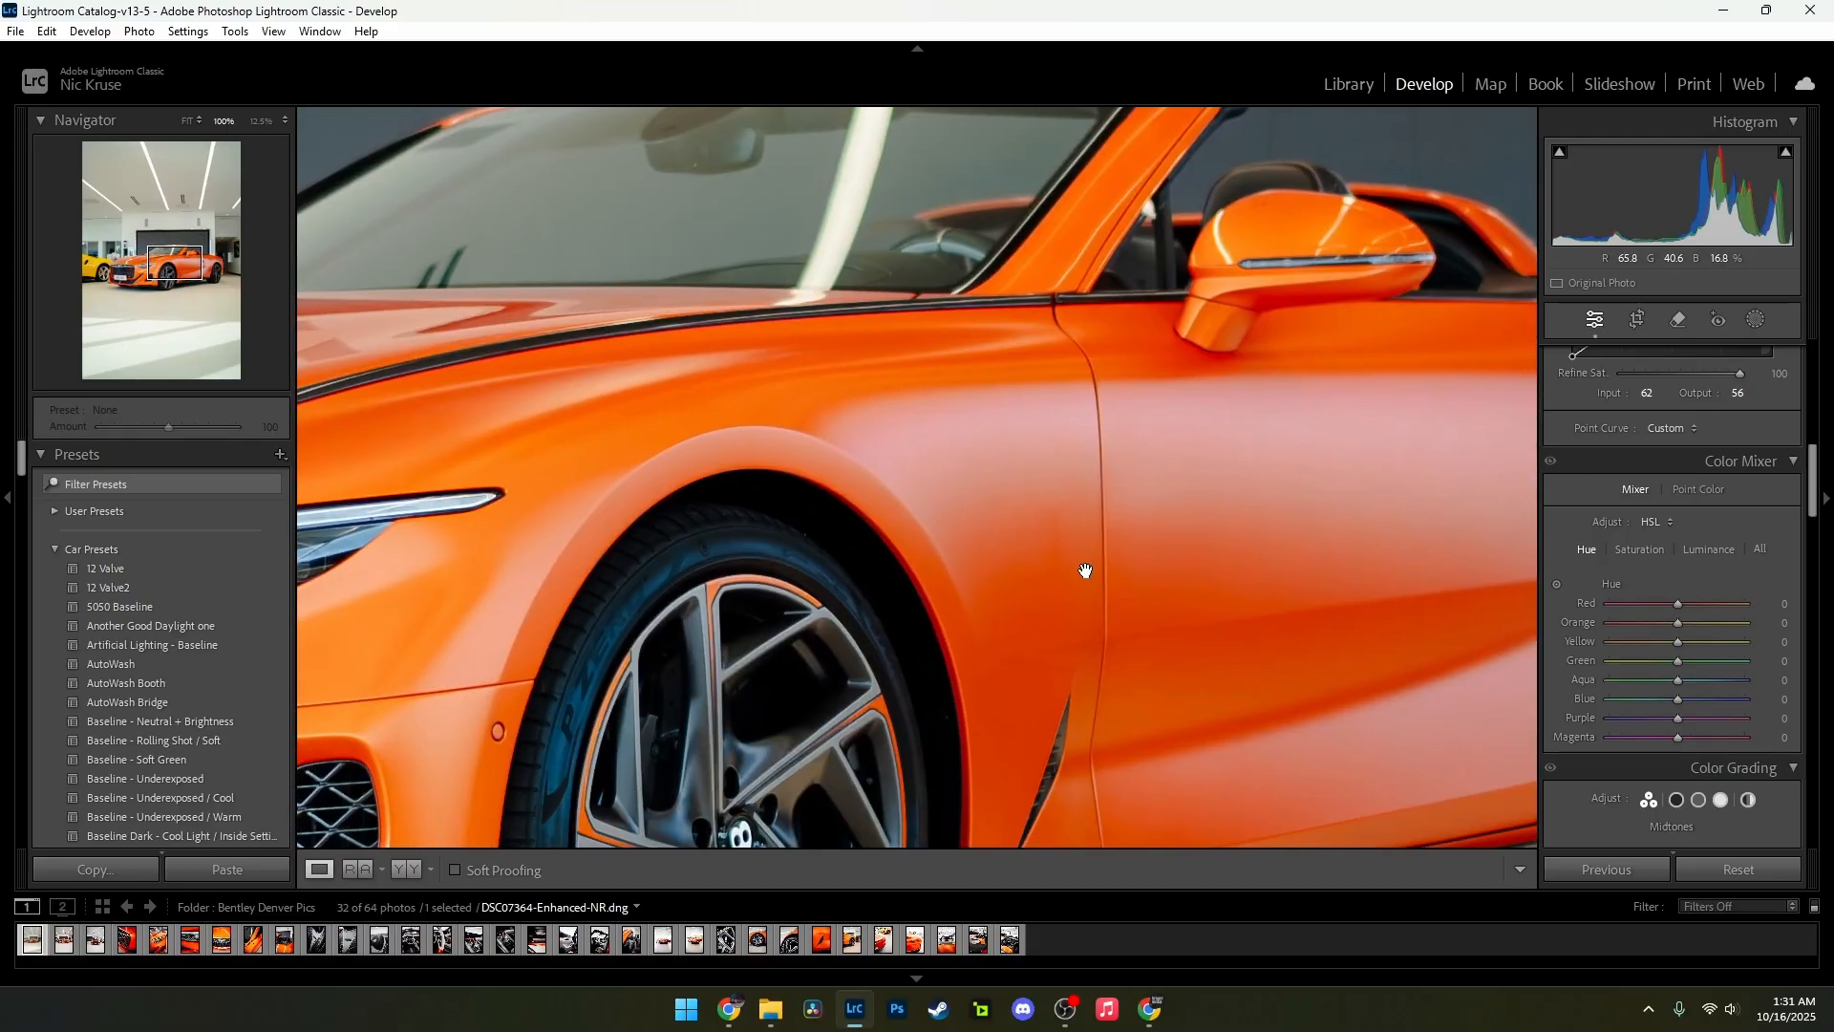
click(1098, 517)
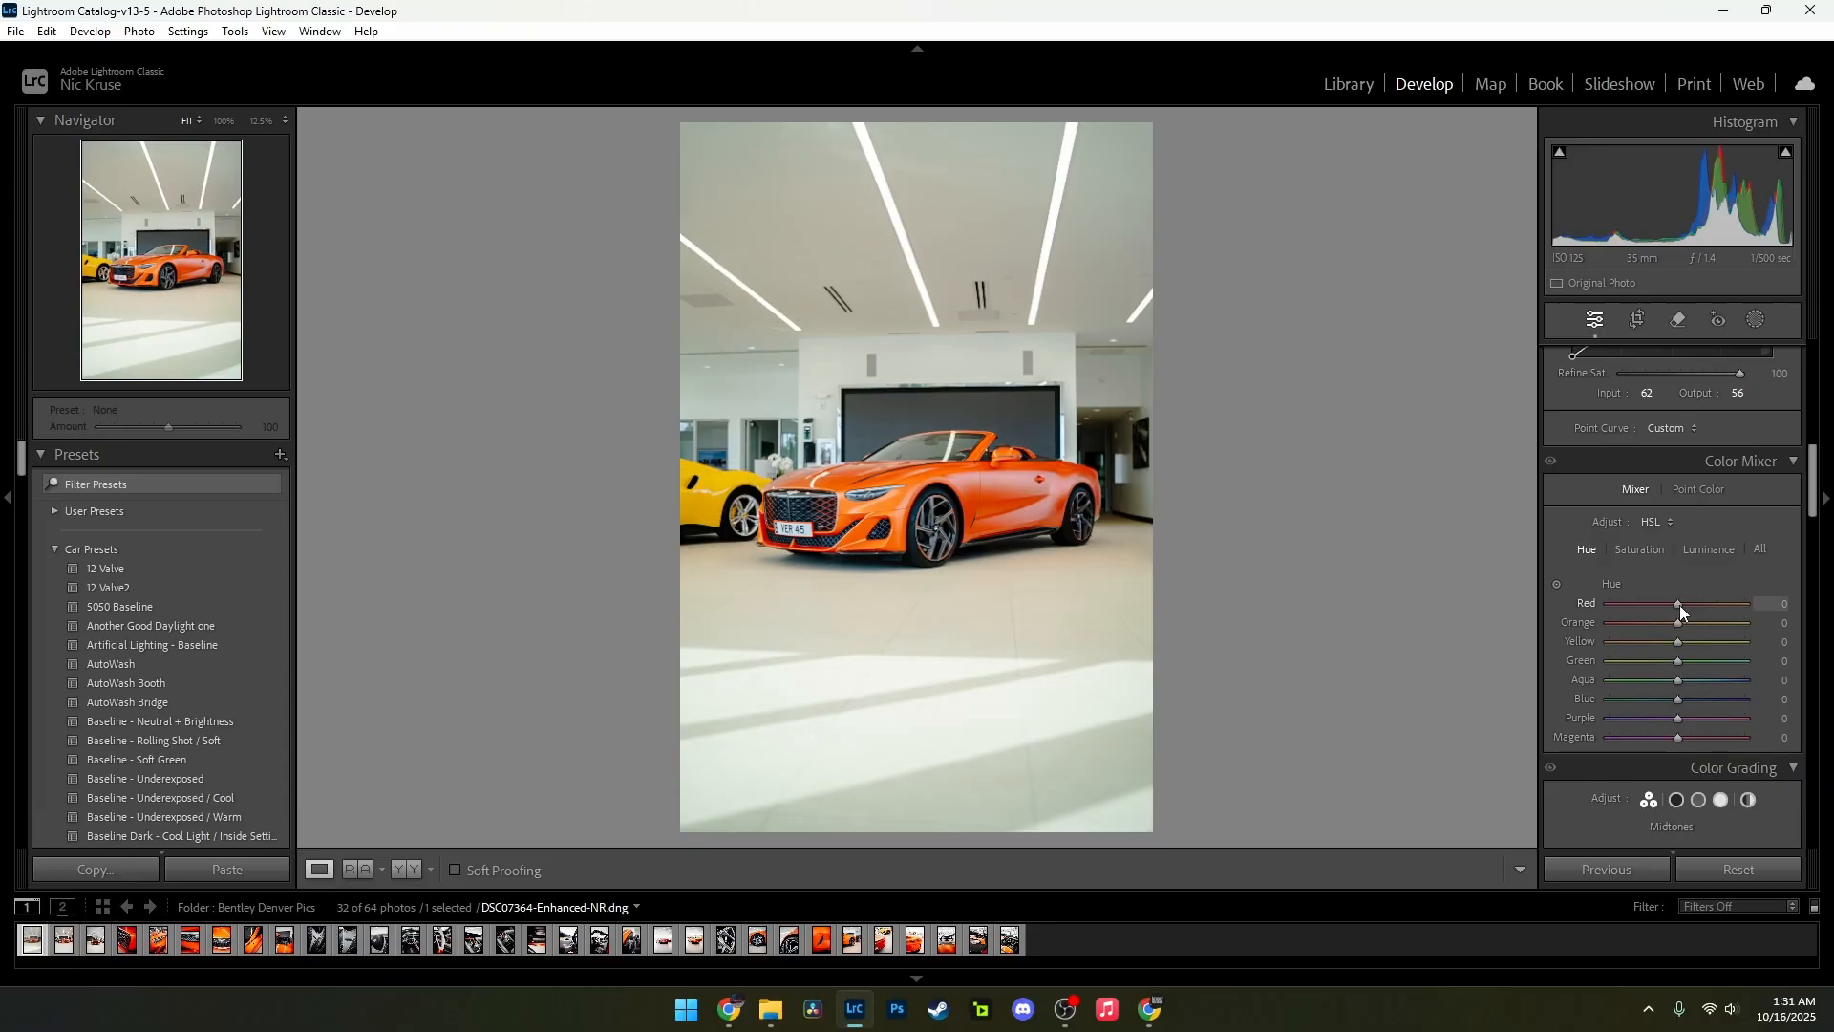
Step: Reduce the colour mixer saturation to −52 for Purple, −54 for Magenta and −57 for Green
drag(1679, 605, 1683, 607)
click(1641, 549)
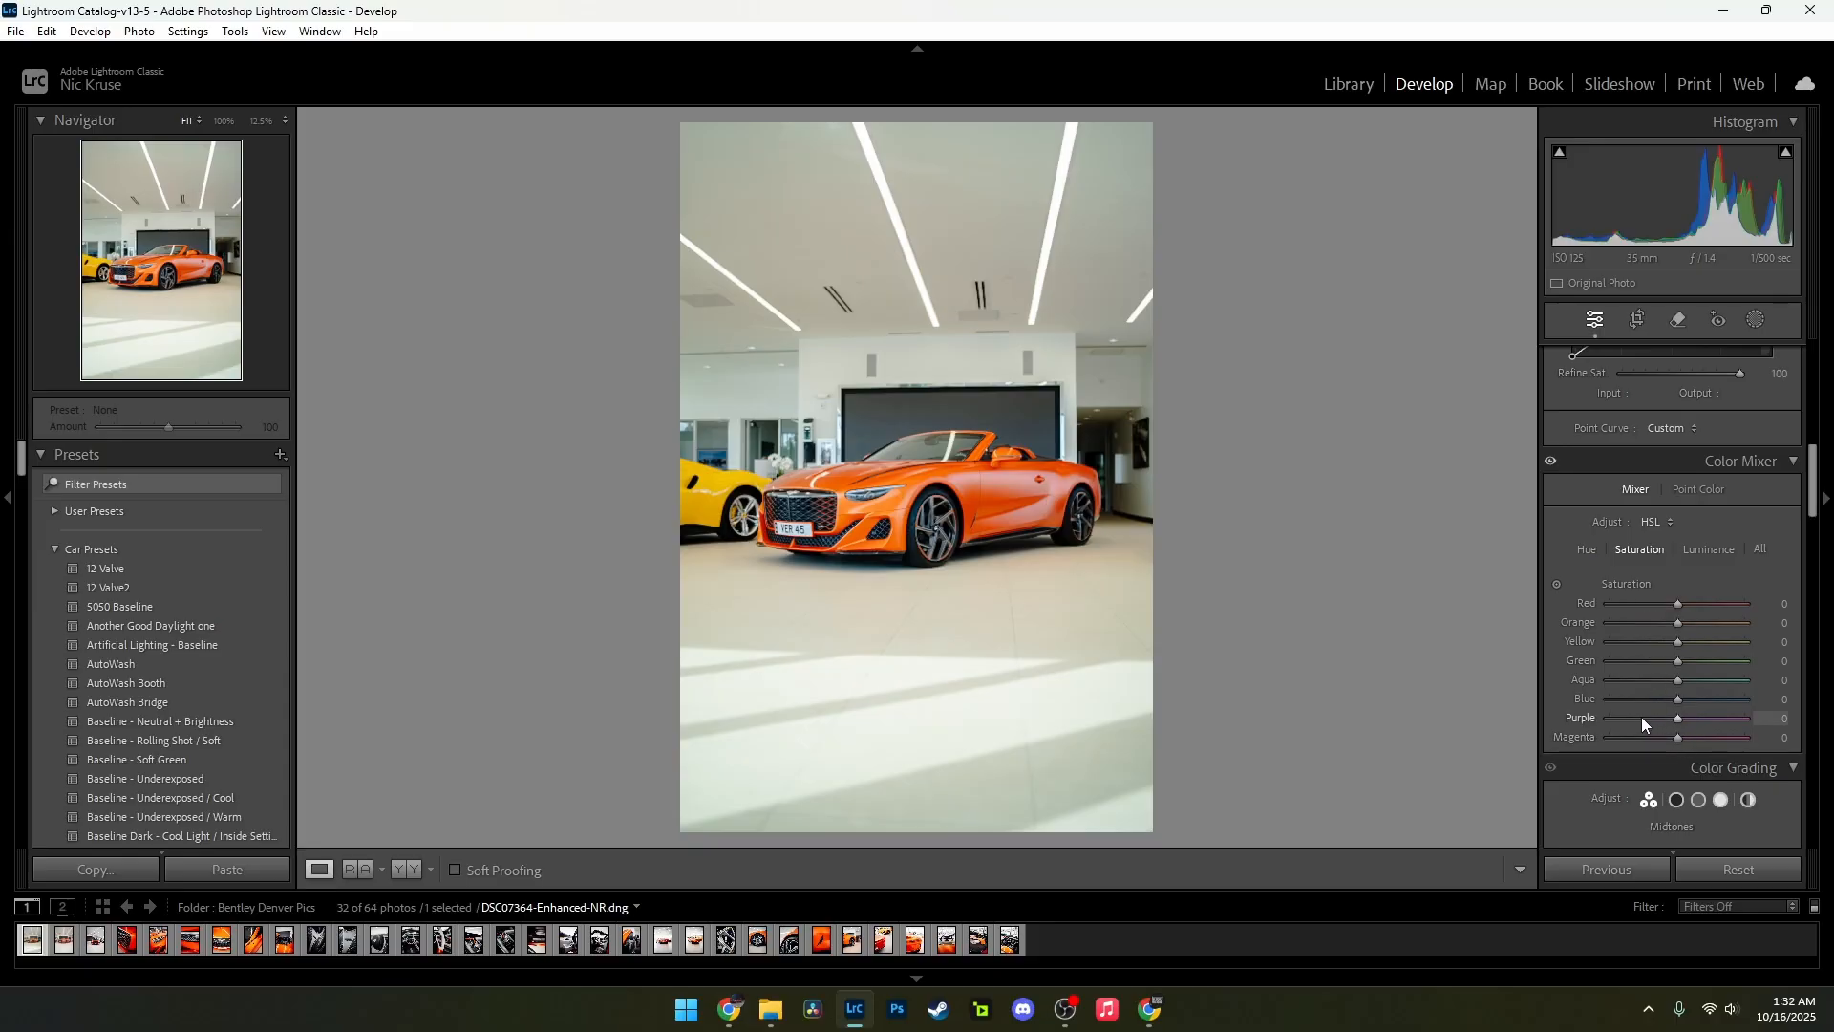
alt+click(1641, 717)
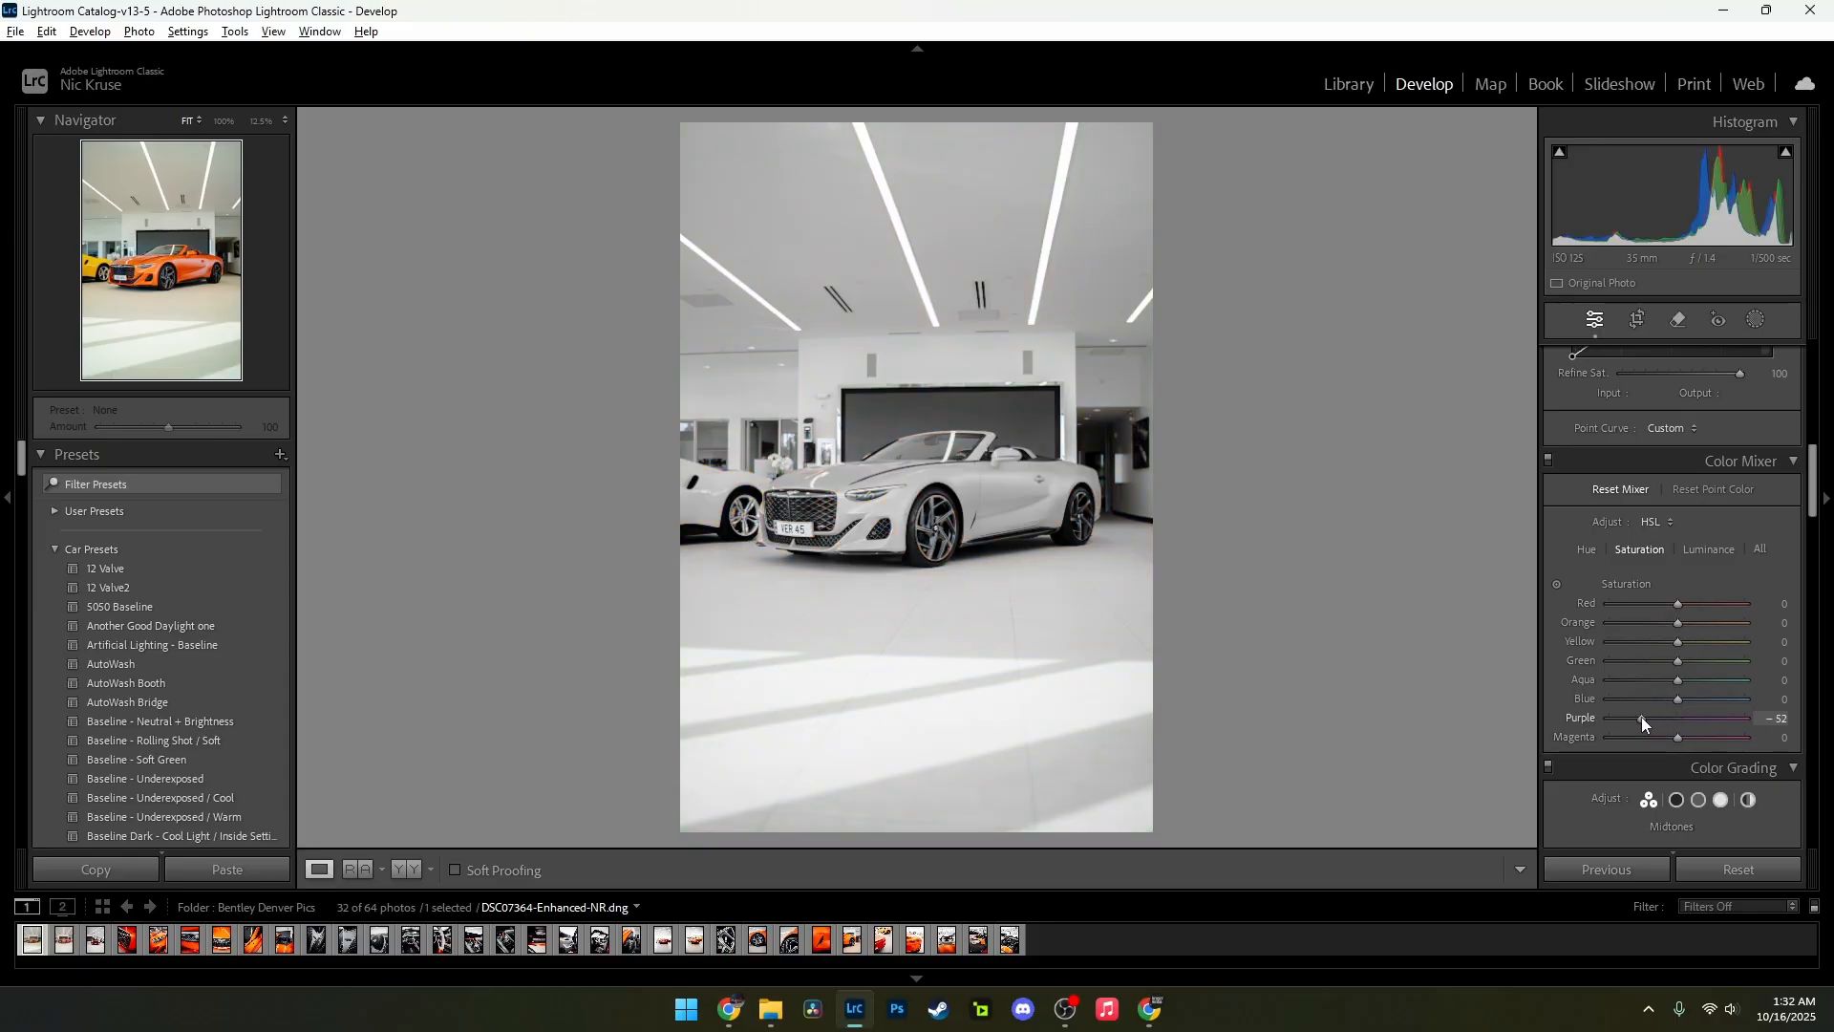
alt+click(1641, 736)
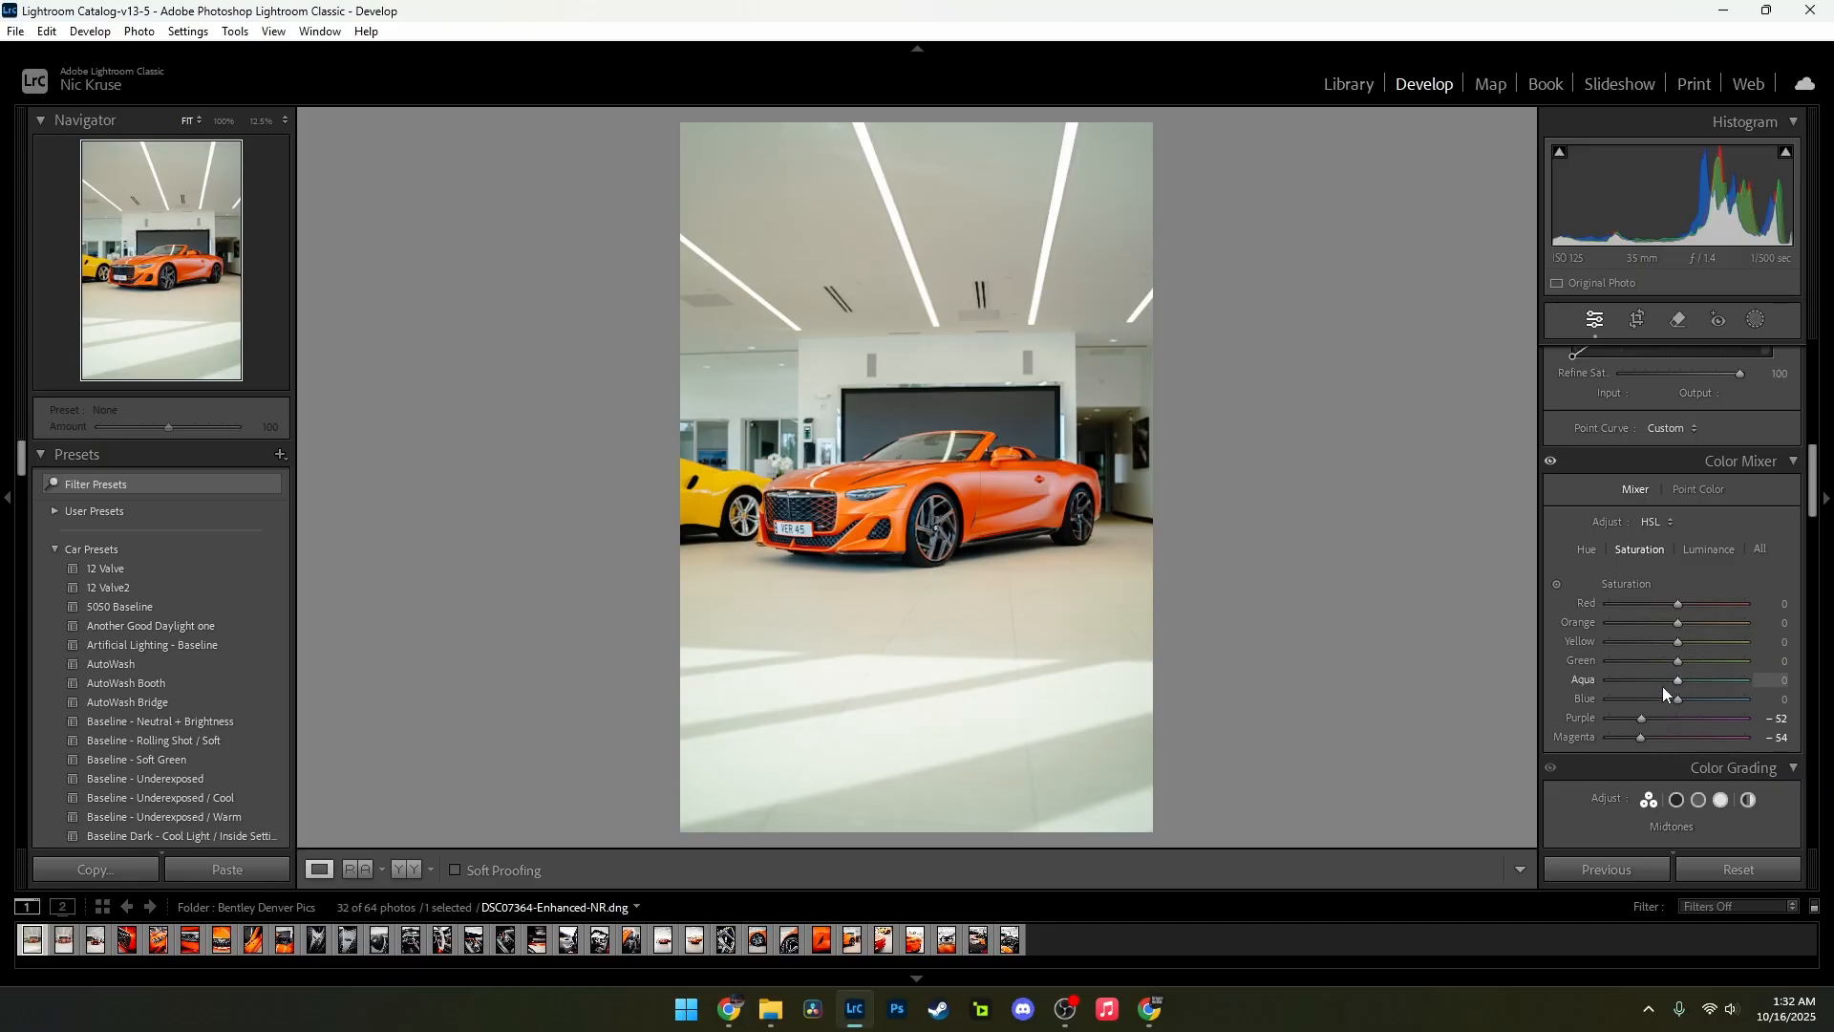
drag(1677, 660, 1641, 662)
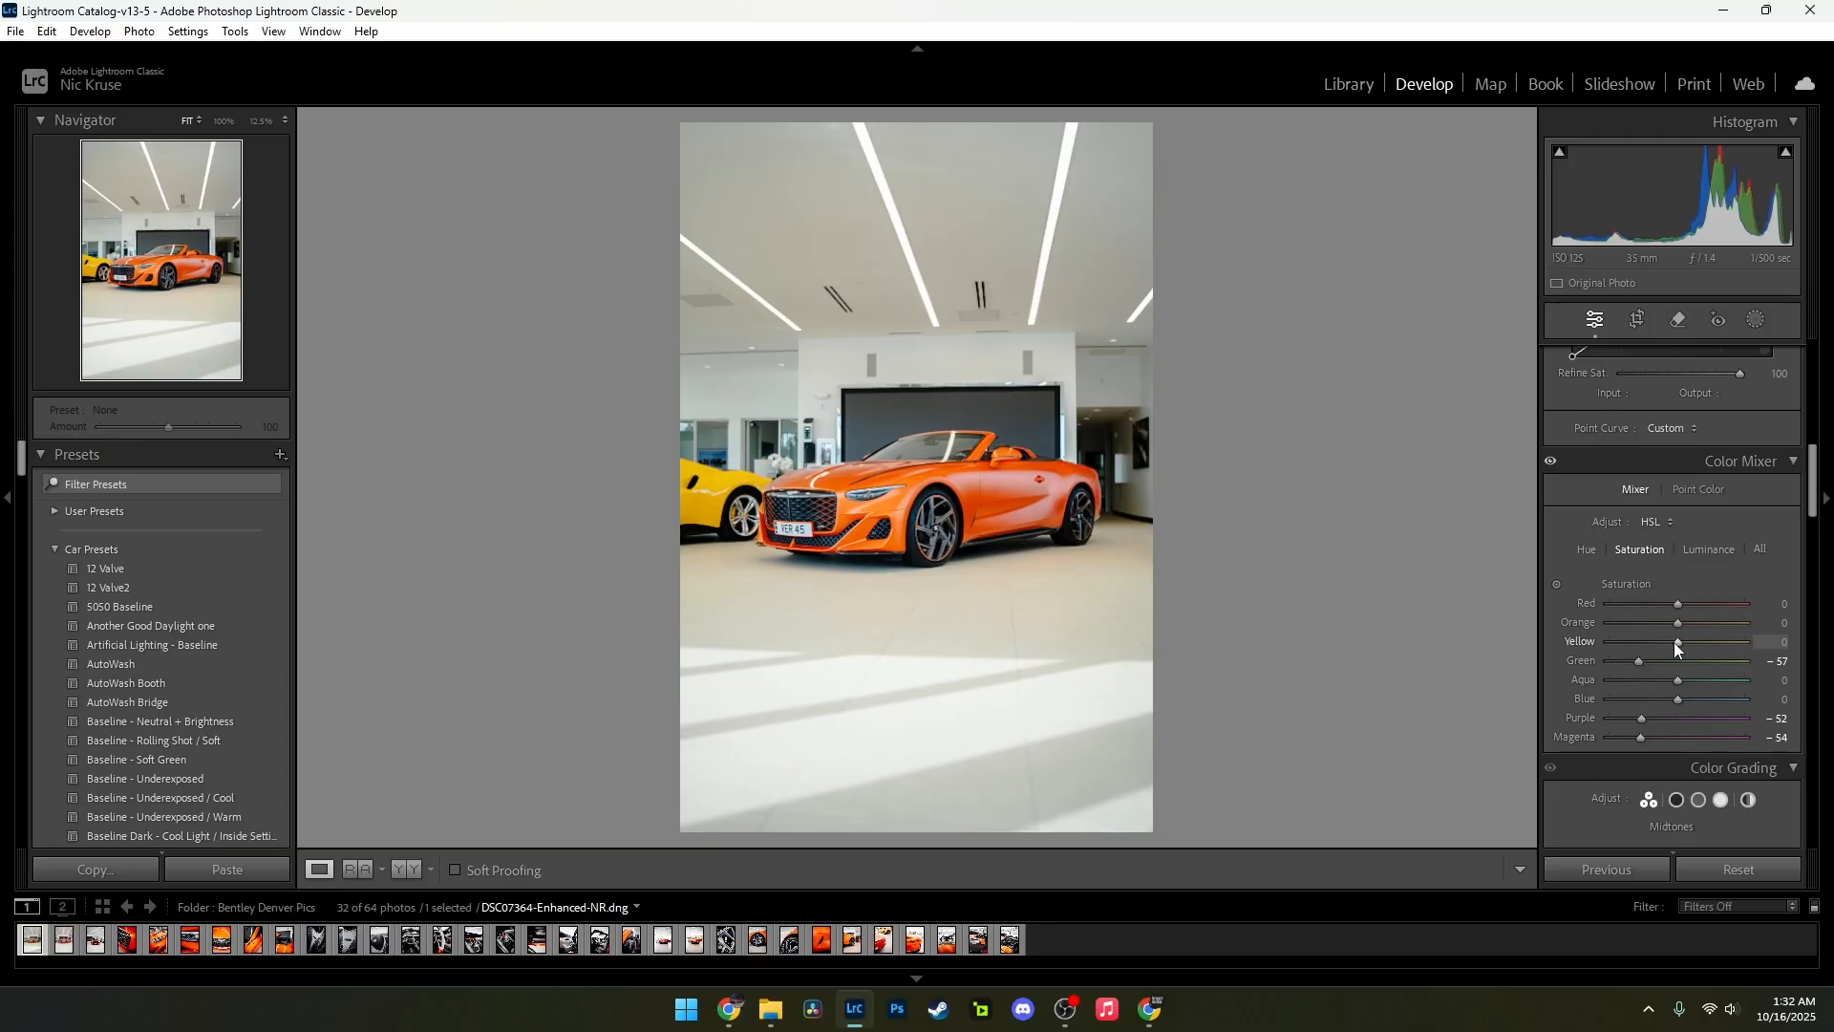
Step: Set the Yellow saturation to −36 and the Orange saturation to +3
drag(1668, 642, 1721, 641)
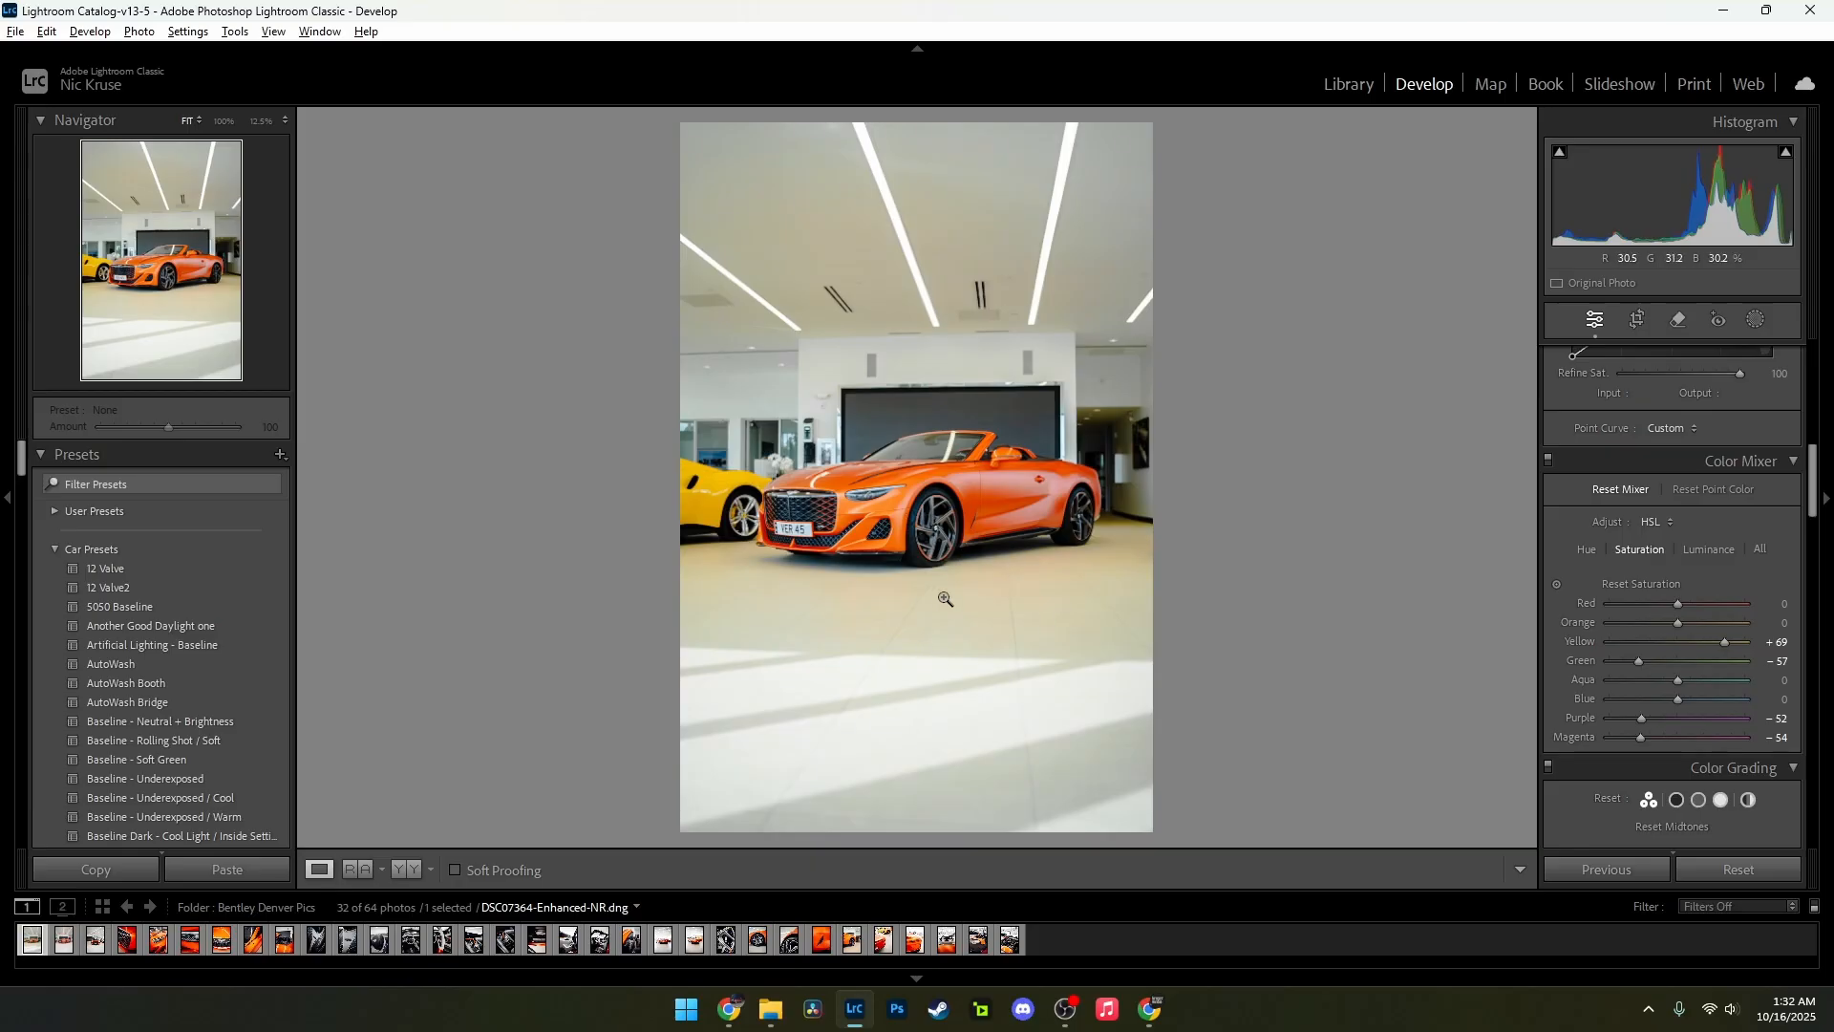
mouse_move(1679, 649)
mouse_down()
mouse_move(1652, 645)
mouse_move(1672, 626)
mouse_move(1632, 621)
mouse_move(1706, 621)
mouse_move(1682, 626)
mouse_up()
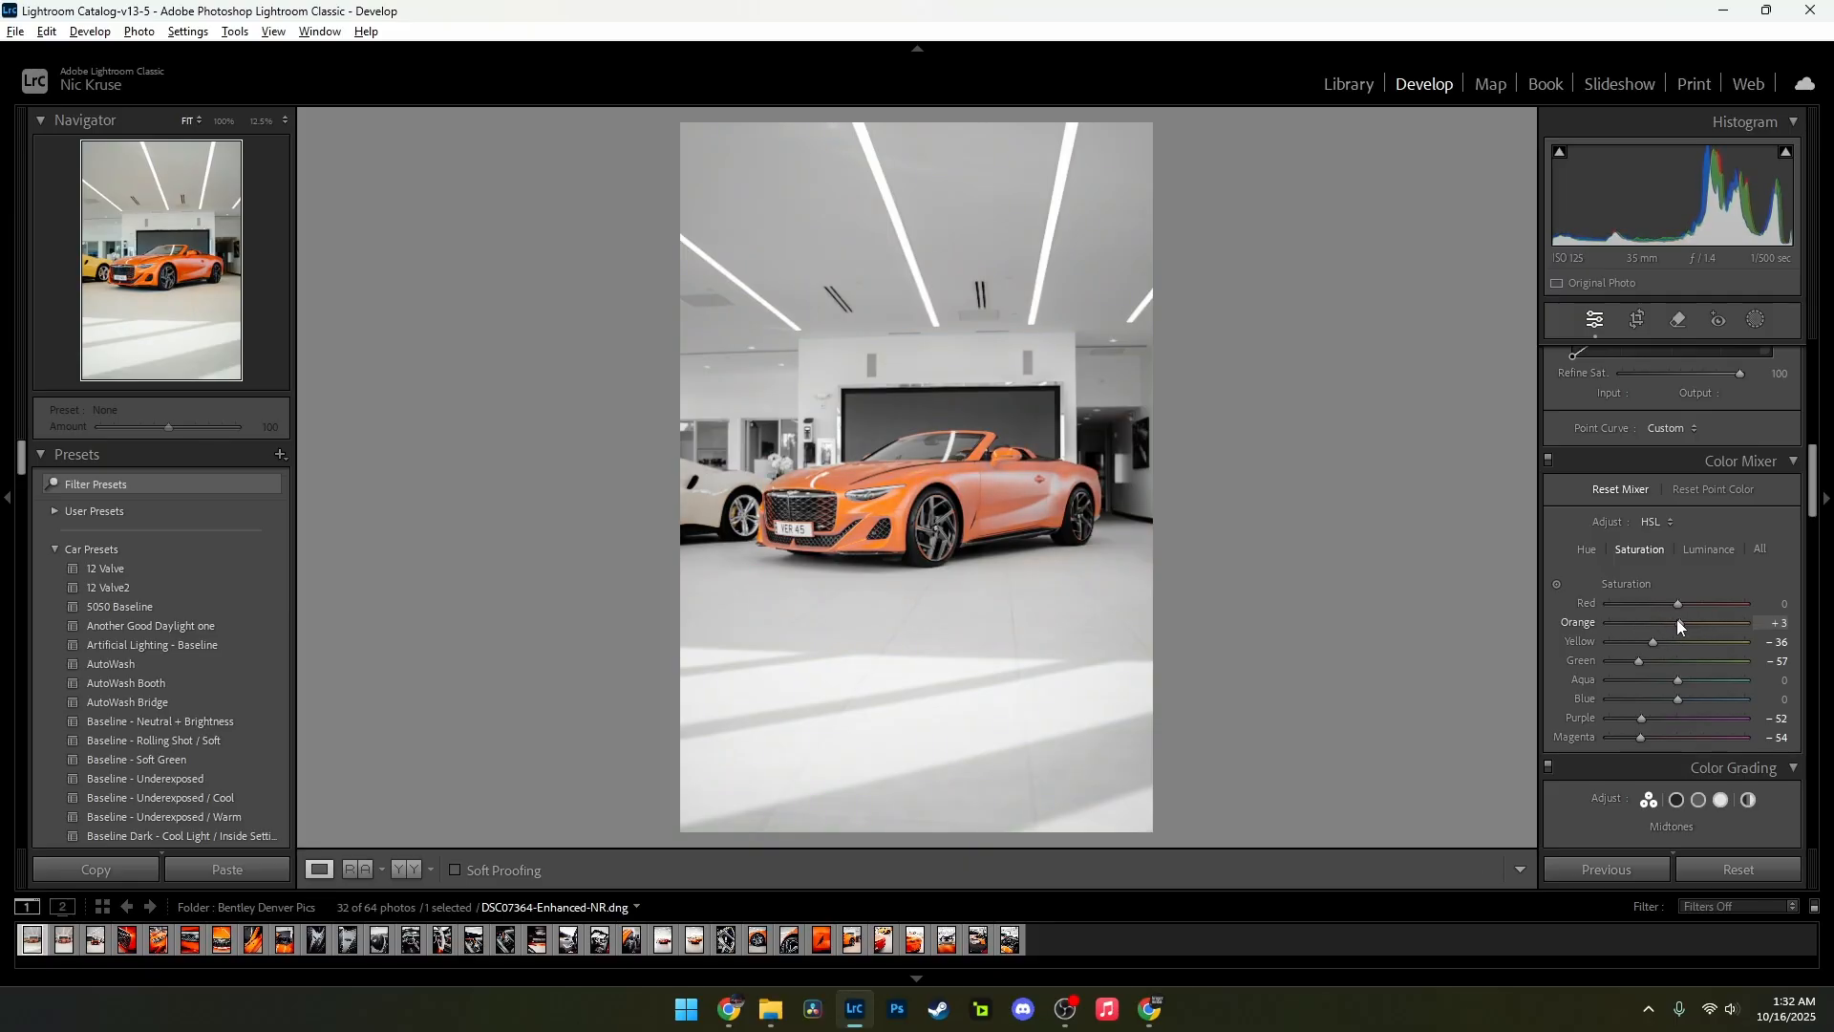
drag(1679, 626, 1681, 623)
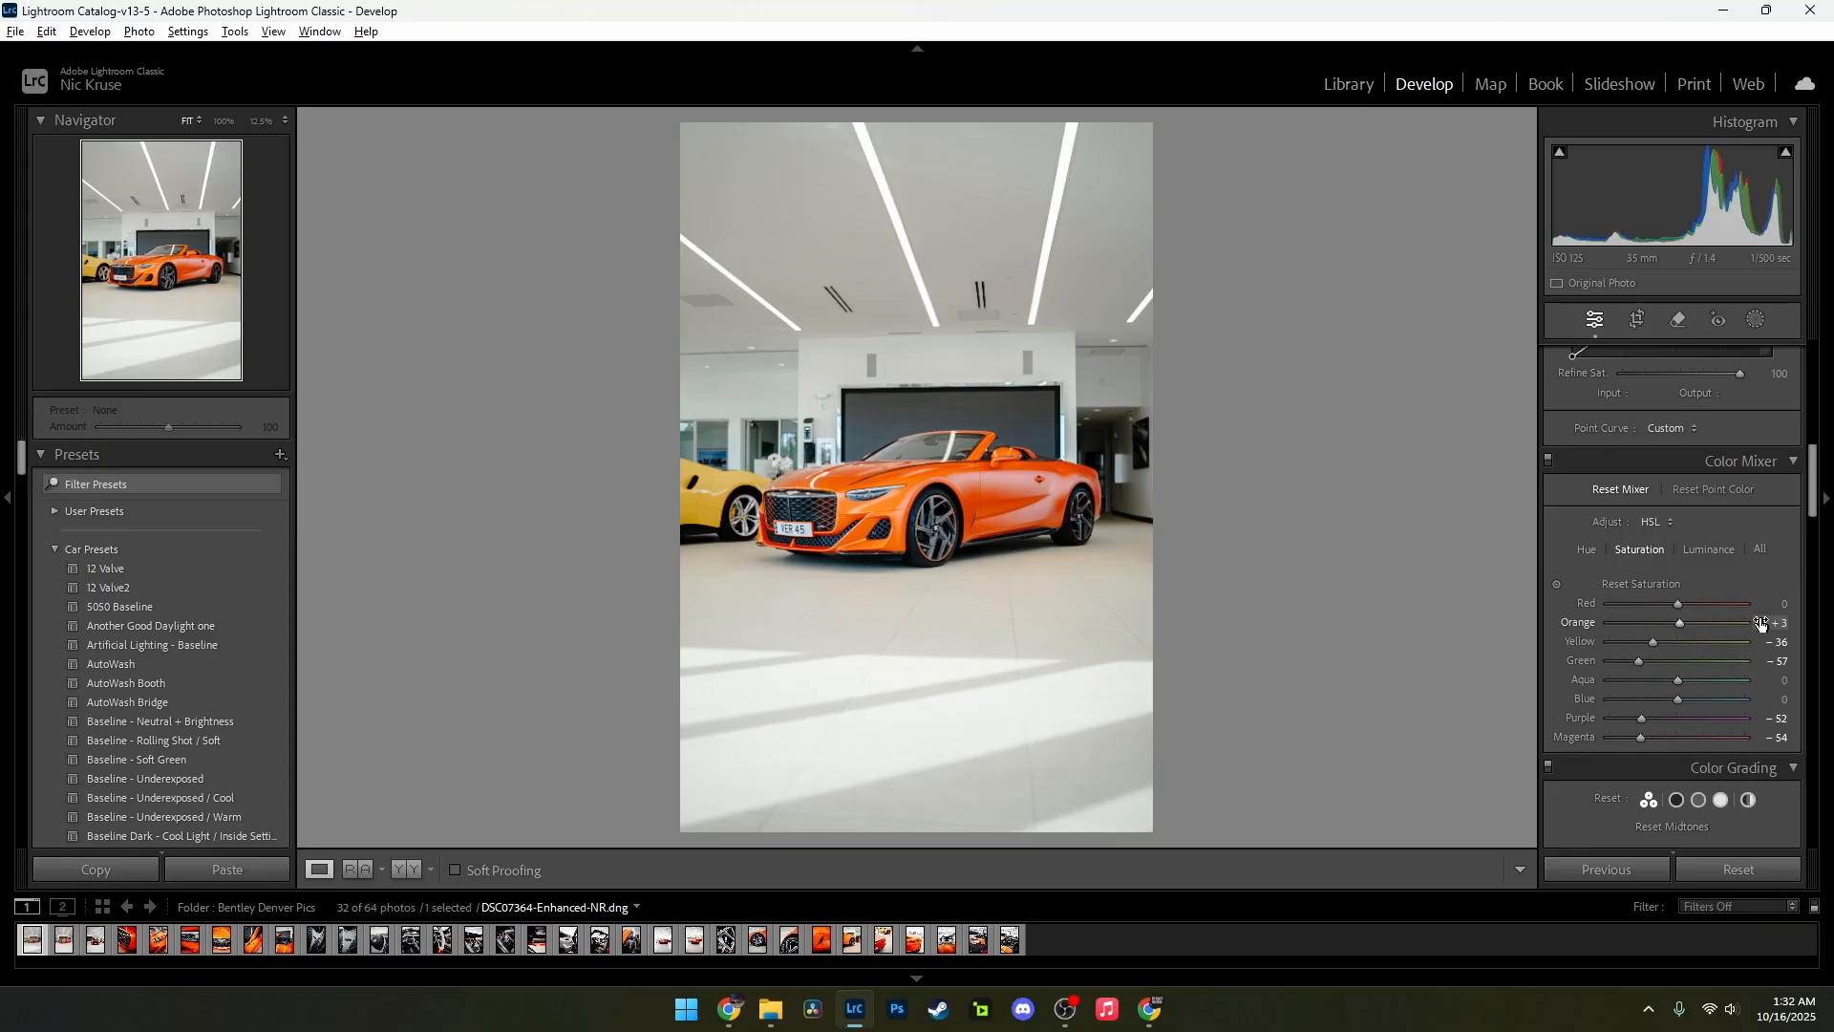
Step: Set the colour mixer luminance to +2 for Orange and +5 for Red
click(1702, 552)
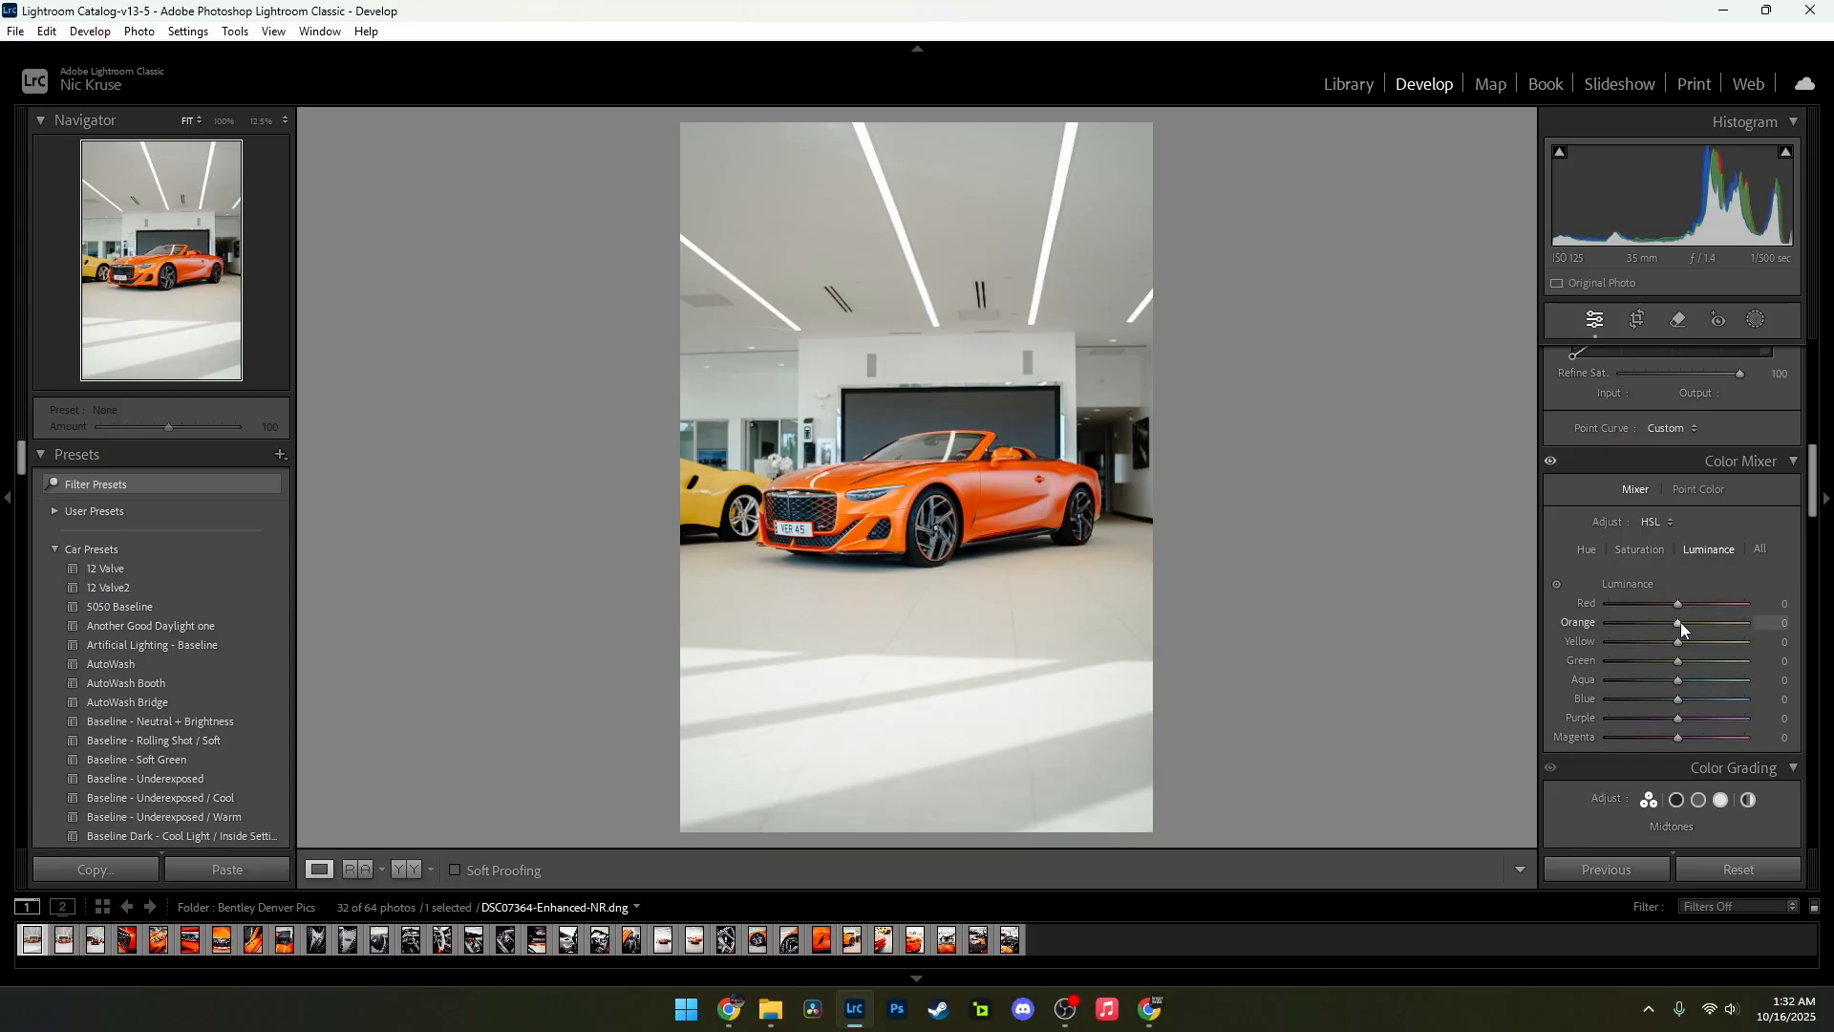
drag(1676, 622, 1687, 623)
drag(1677, 600, 1604, 593)
key(alt)
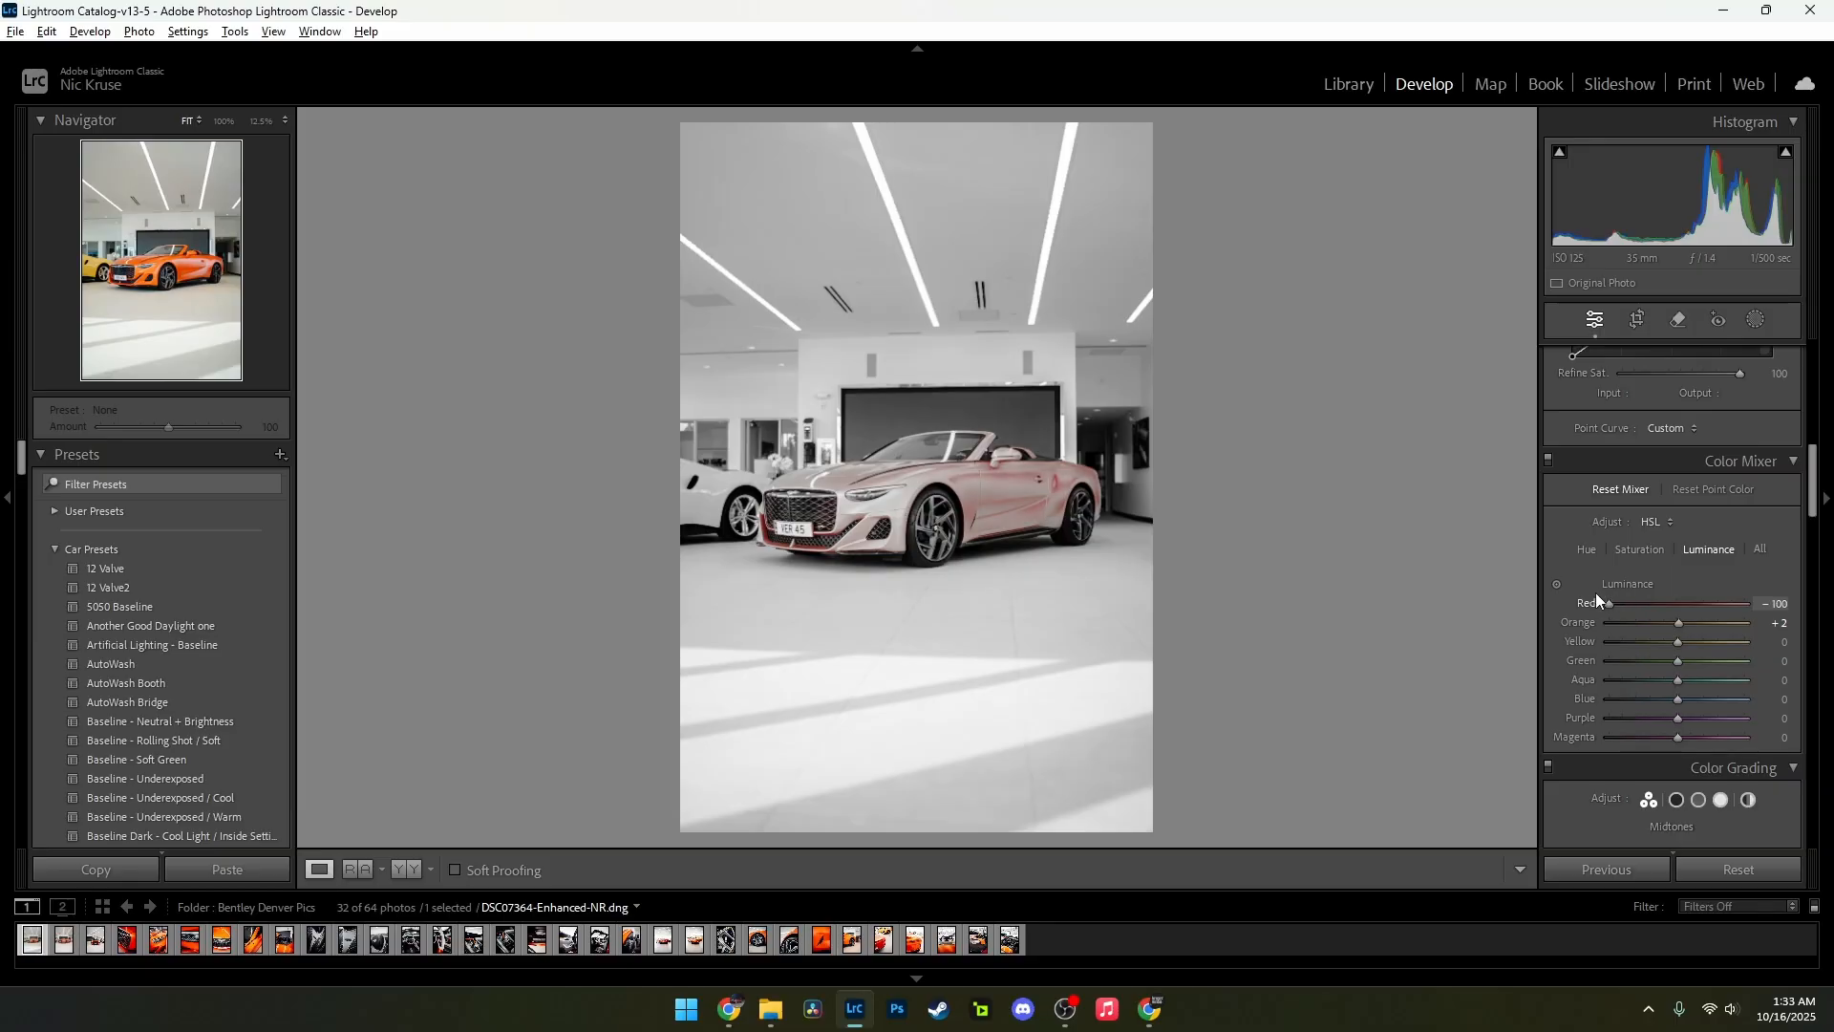
drag(1611, 603, 1675, 603)
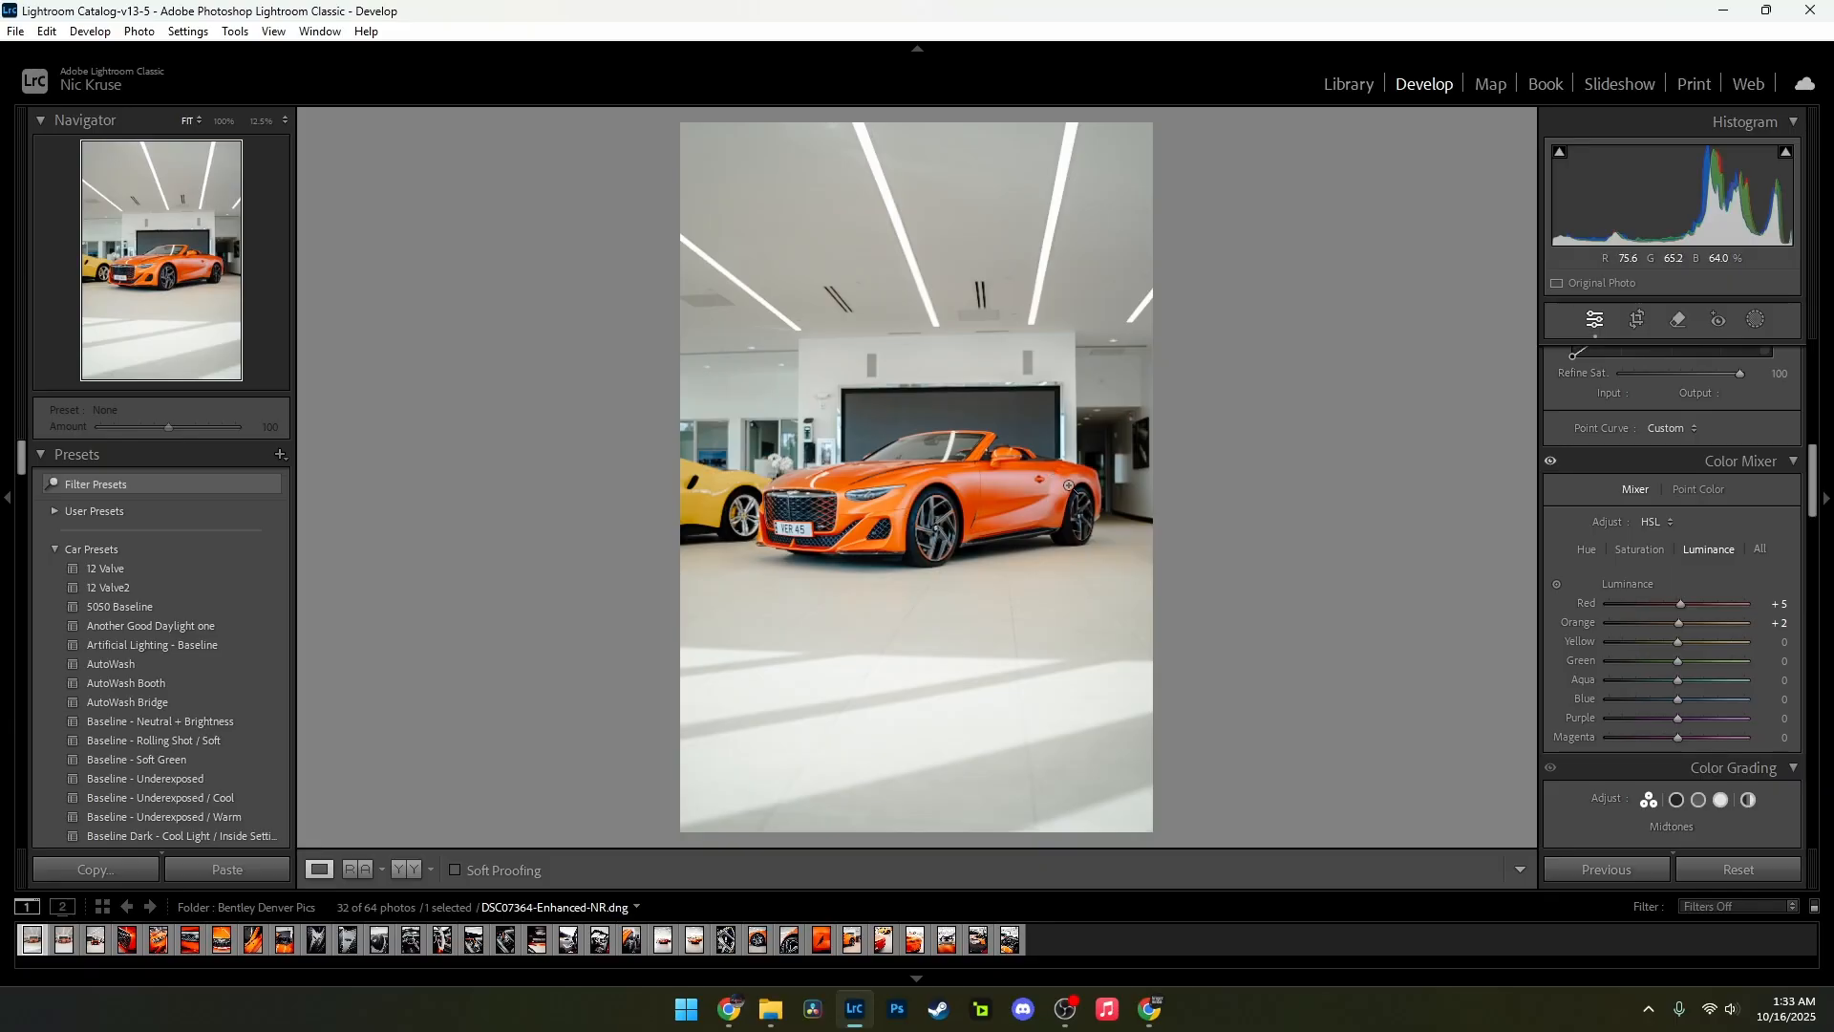
Step: Colour grade the midtones with hue 205, saturation 10, and the shadows with hue 9, saturation 13
scroll(1735, 610, down, 3)
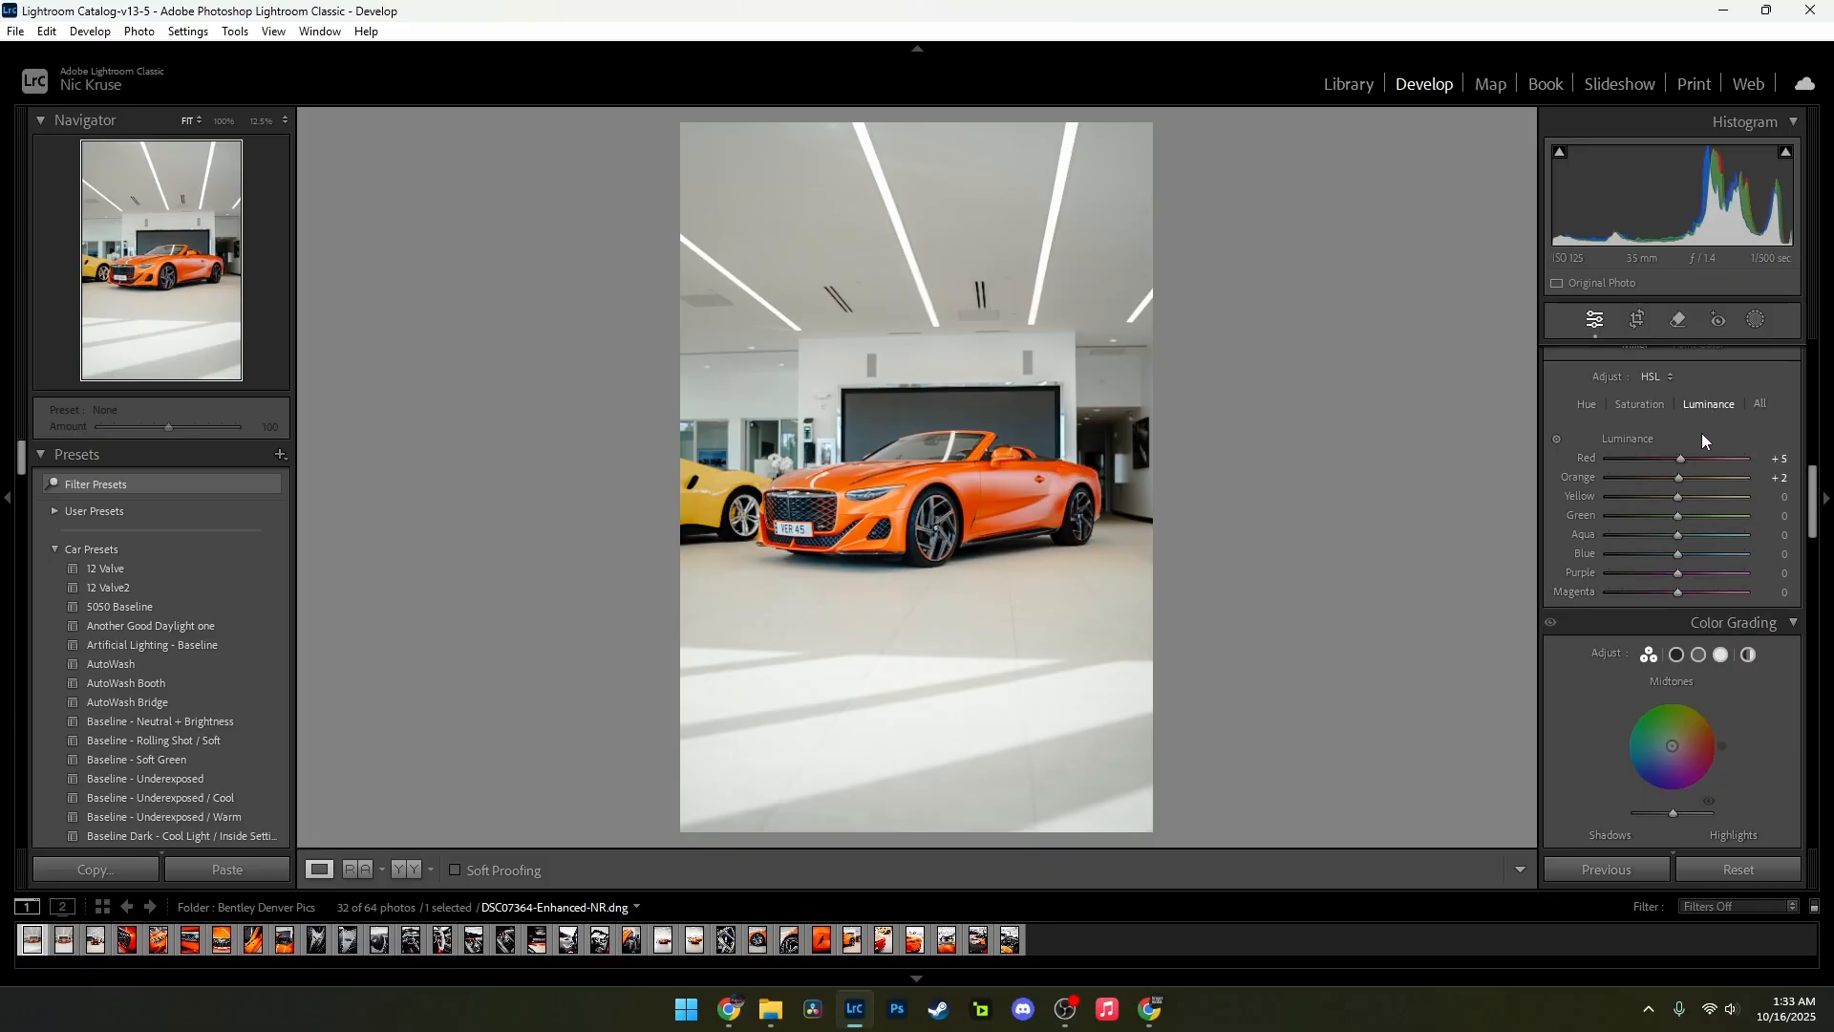
scroll(1719, 469, down, 2)
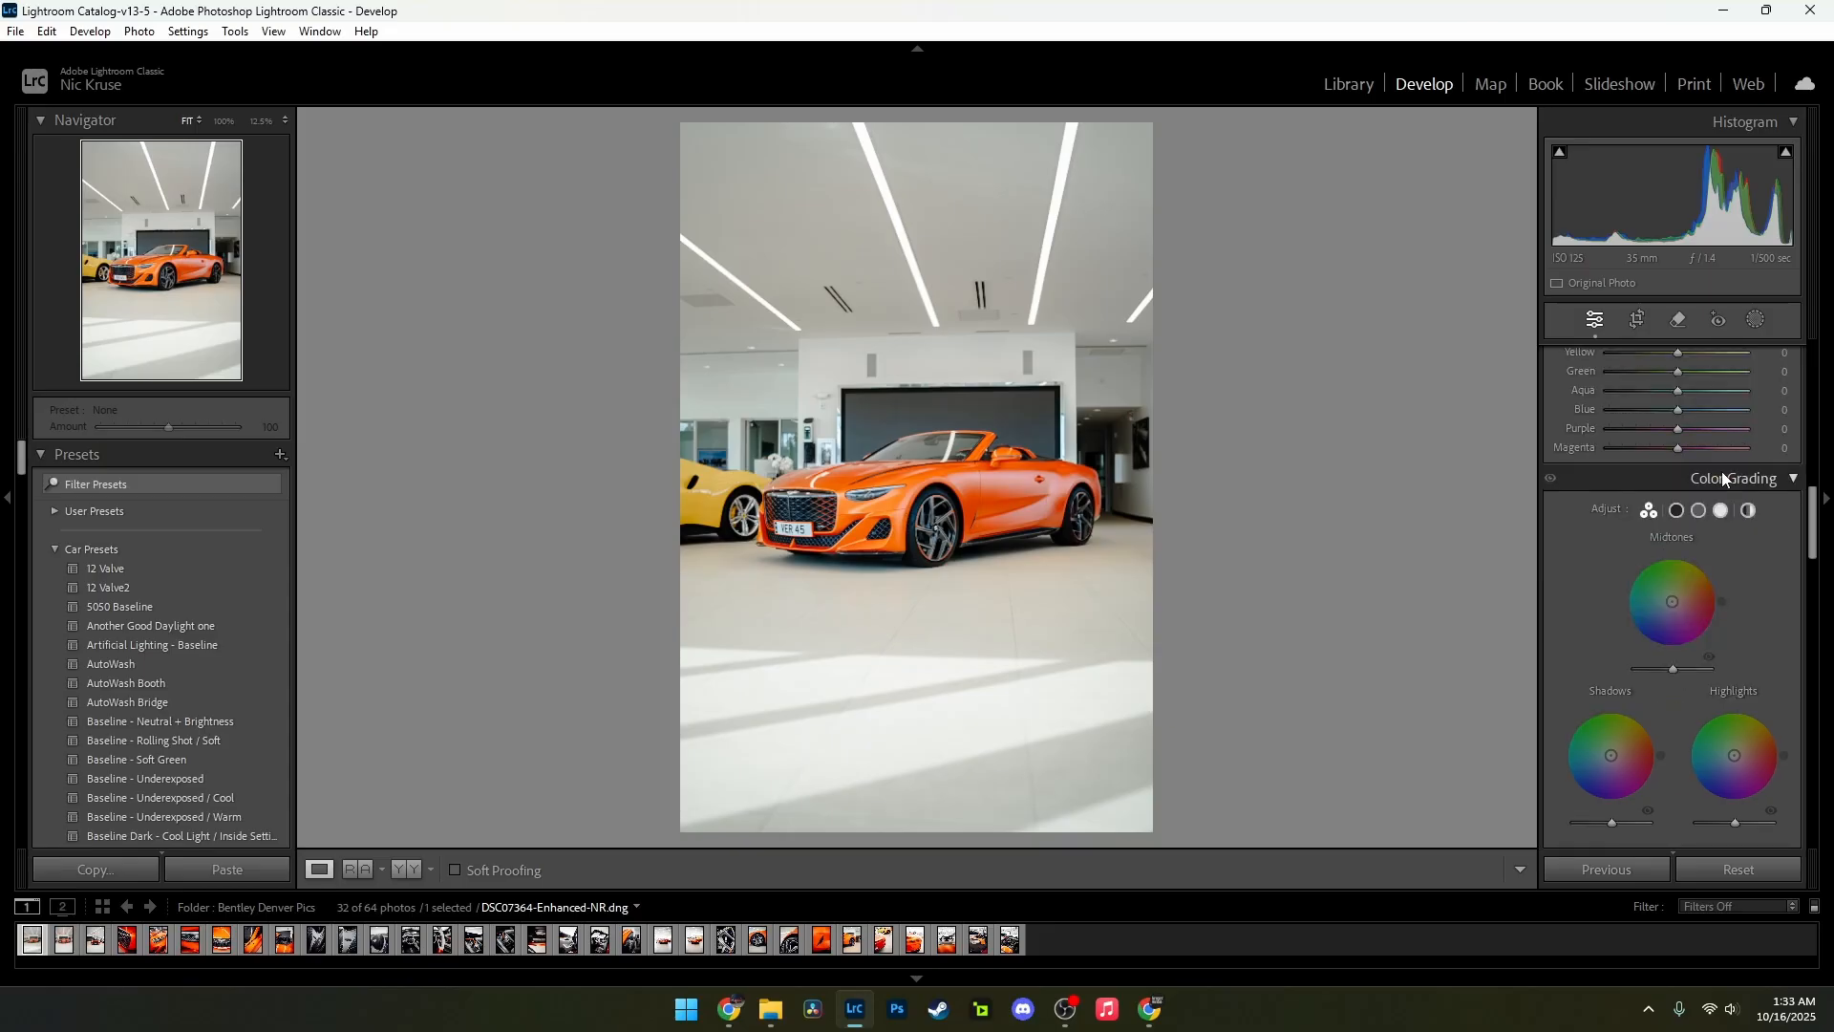
drag(1673, 603, 1629, 626)
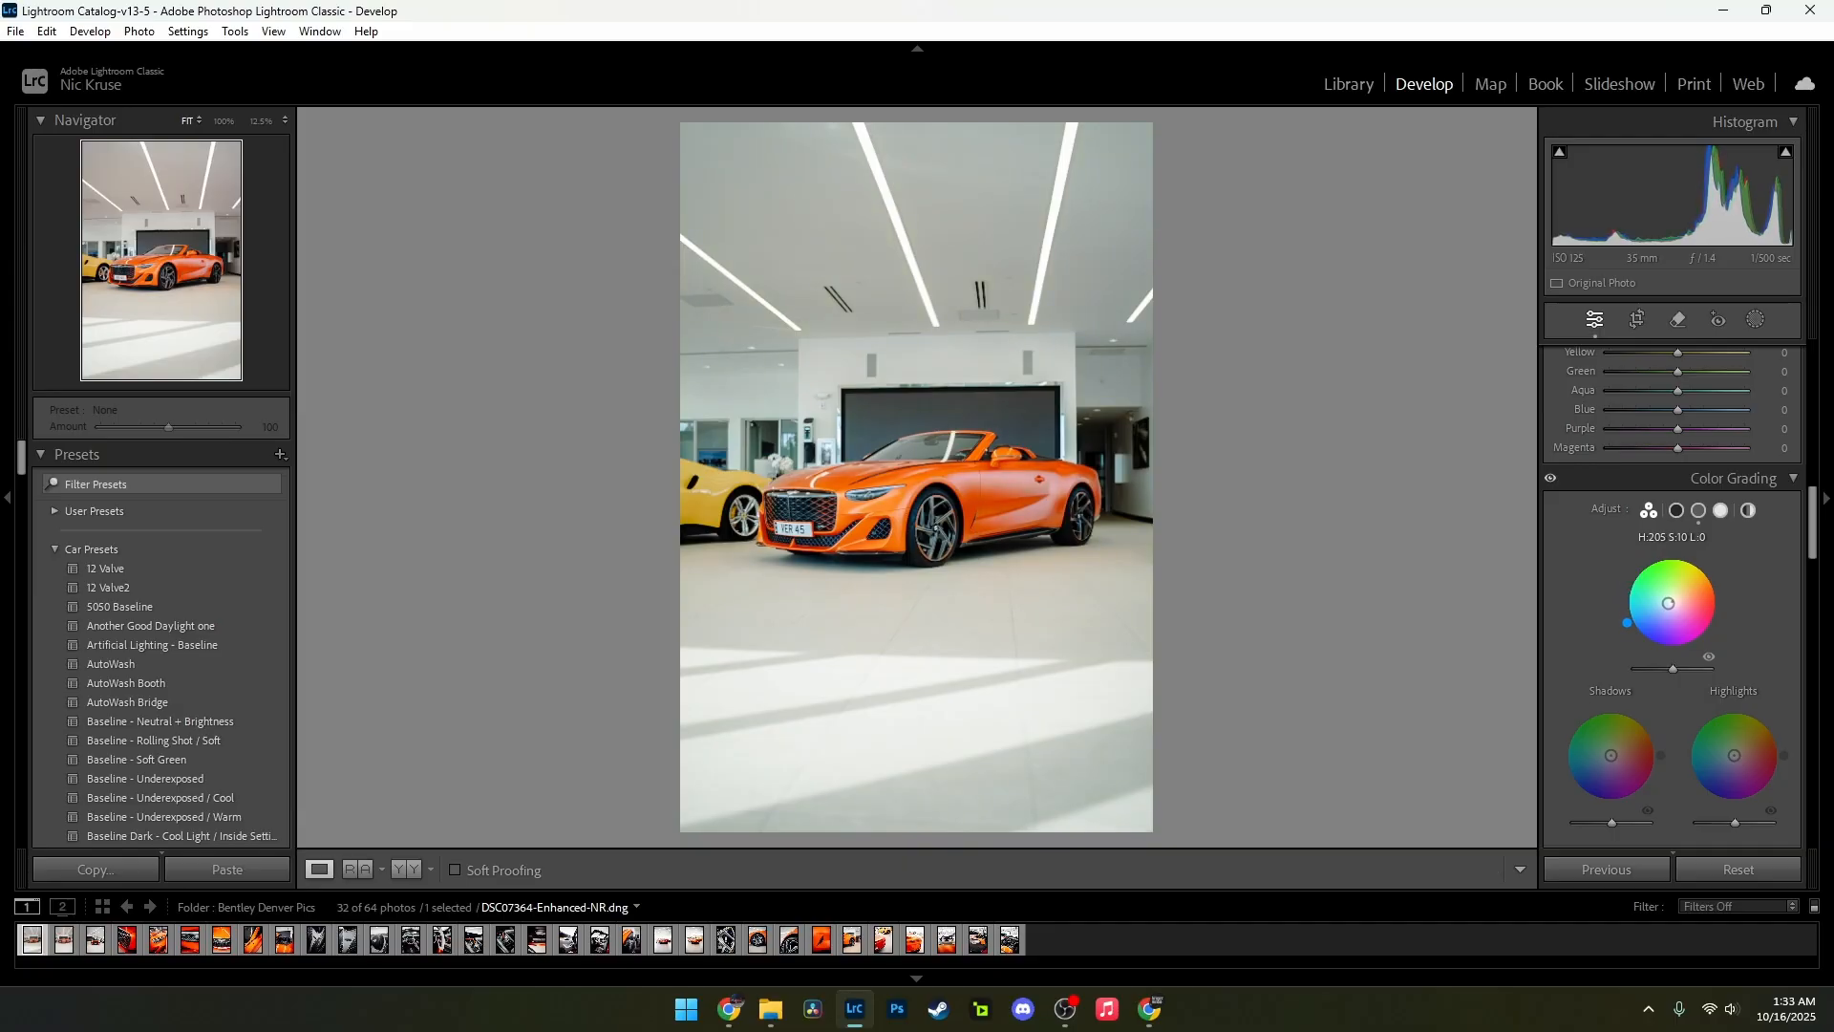
drag(1627, 623, 1627, 623)
mouse_move(1611, 754)
mouse_down()
mouse_move(1637, 730)
mouse_move(1616, 755)
mouse_up()
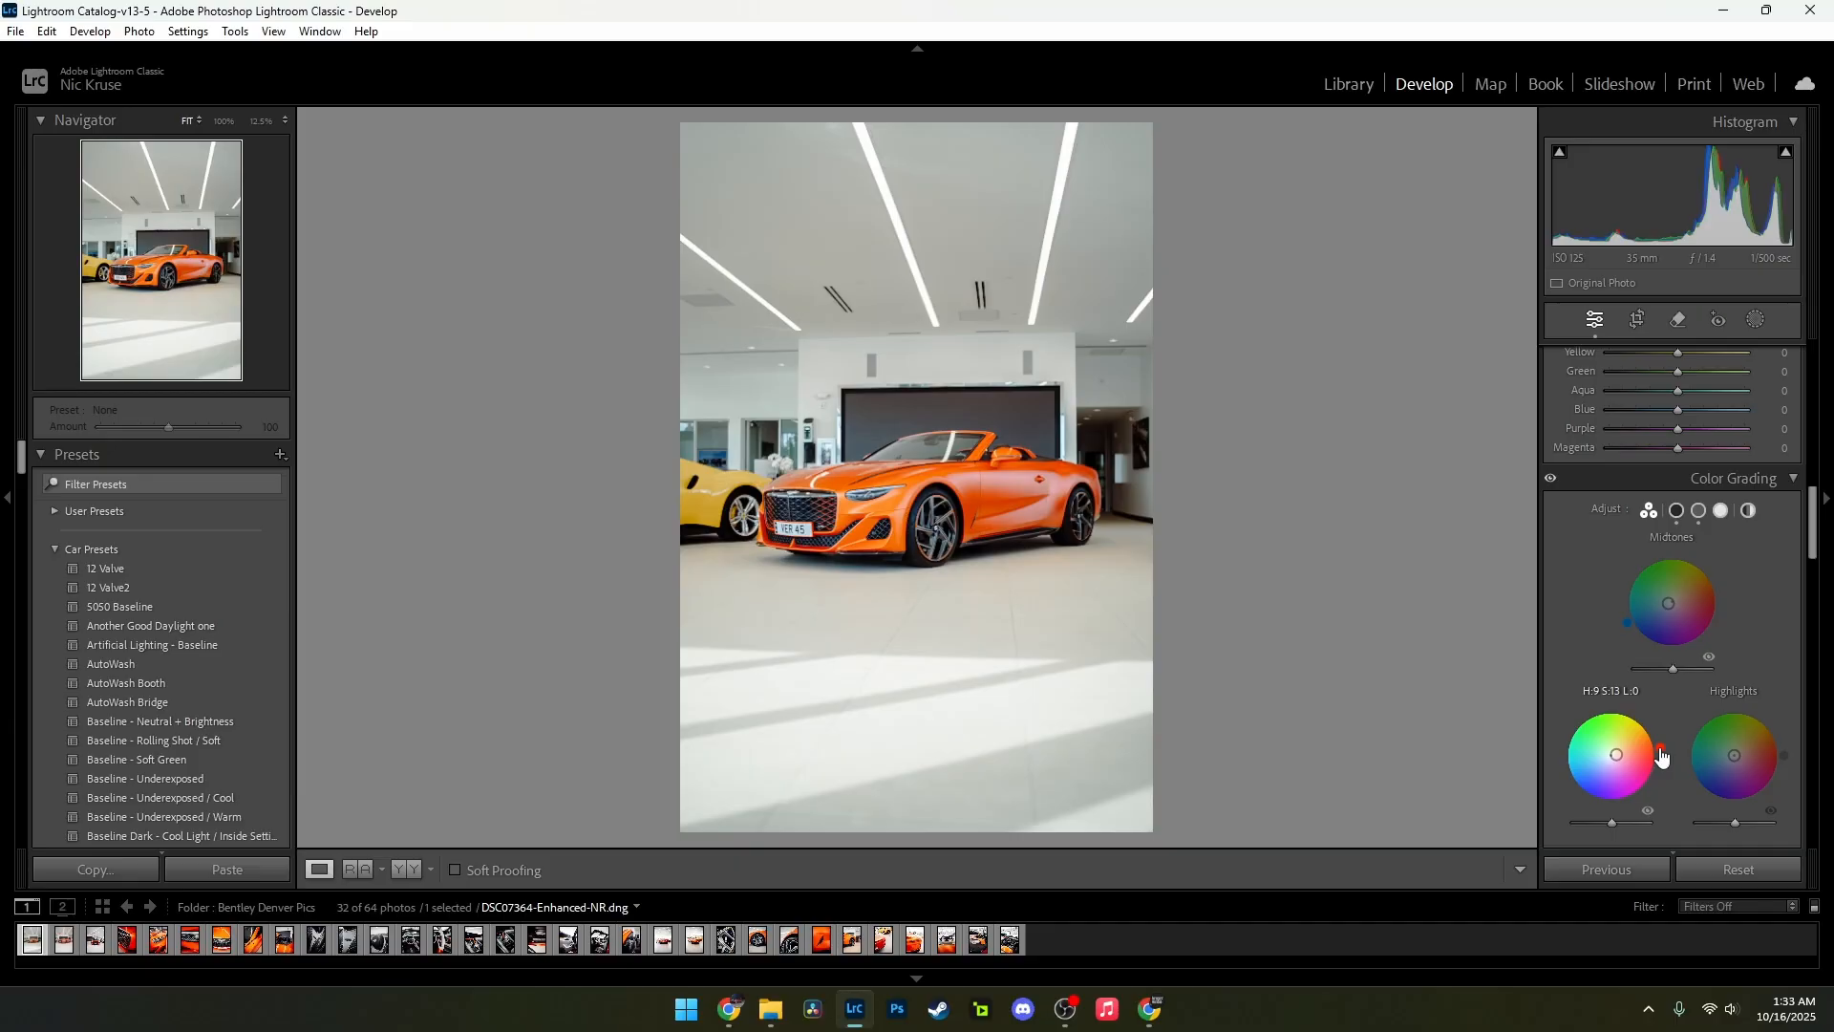
Step: Reduce the Blue and Aqua saturation in the colour mixer to −34 each, and lower Aqua further
scroll(1700, 506, up, 3)
click(1635, 404)
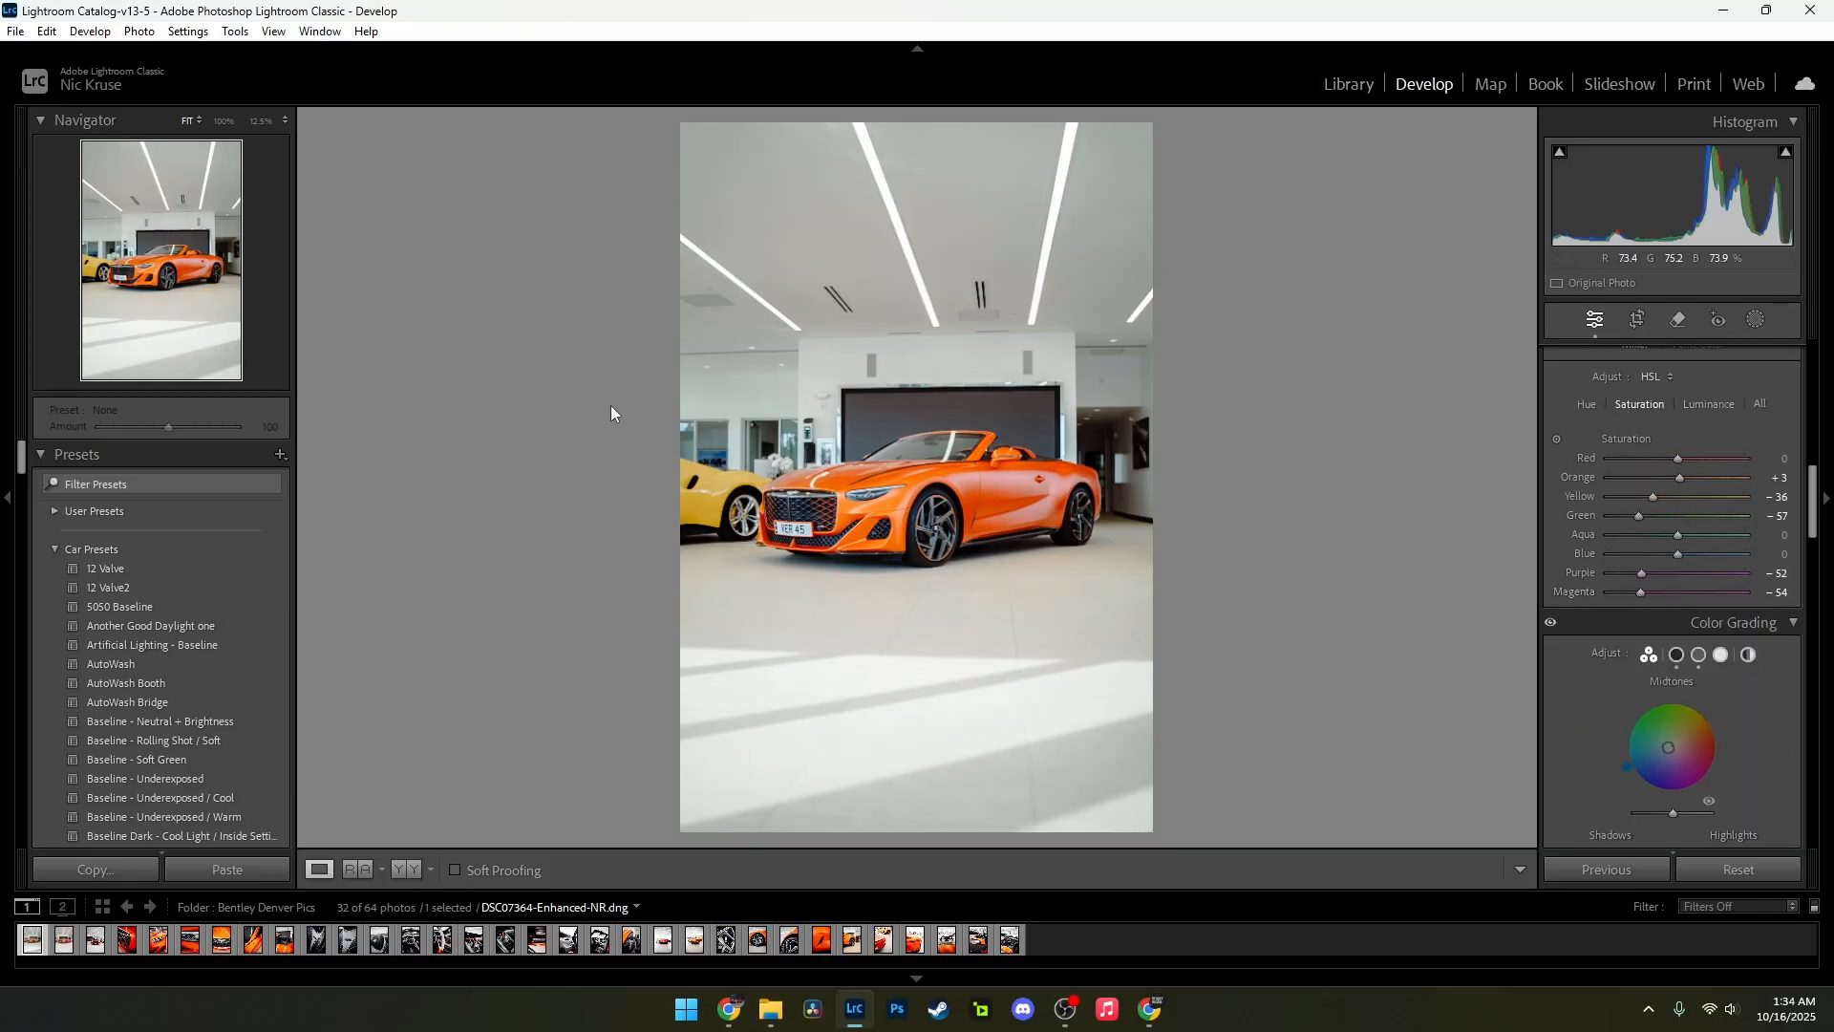
mouse_move(1678, 554)
mouse_down()
mouse_move(1641, 554)
mouse_move(1653, 535)
mouse_move(1653, 552)
mouse_up()
key(alt)
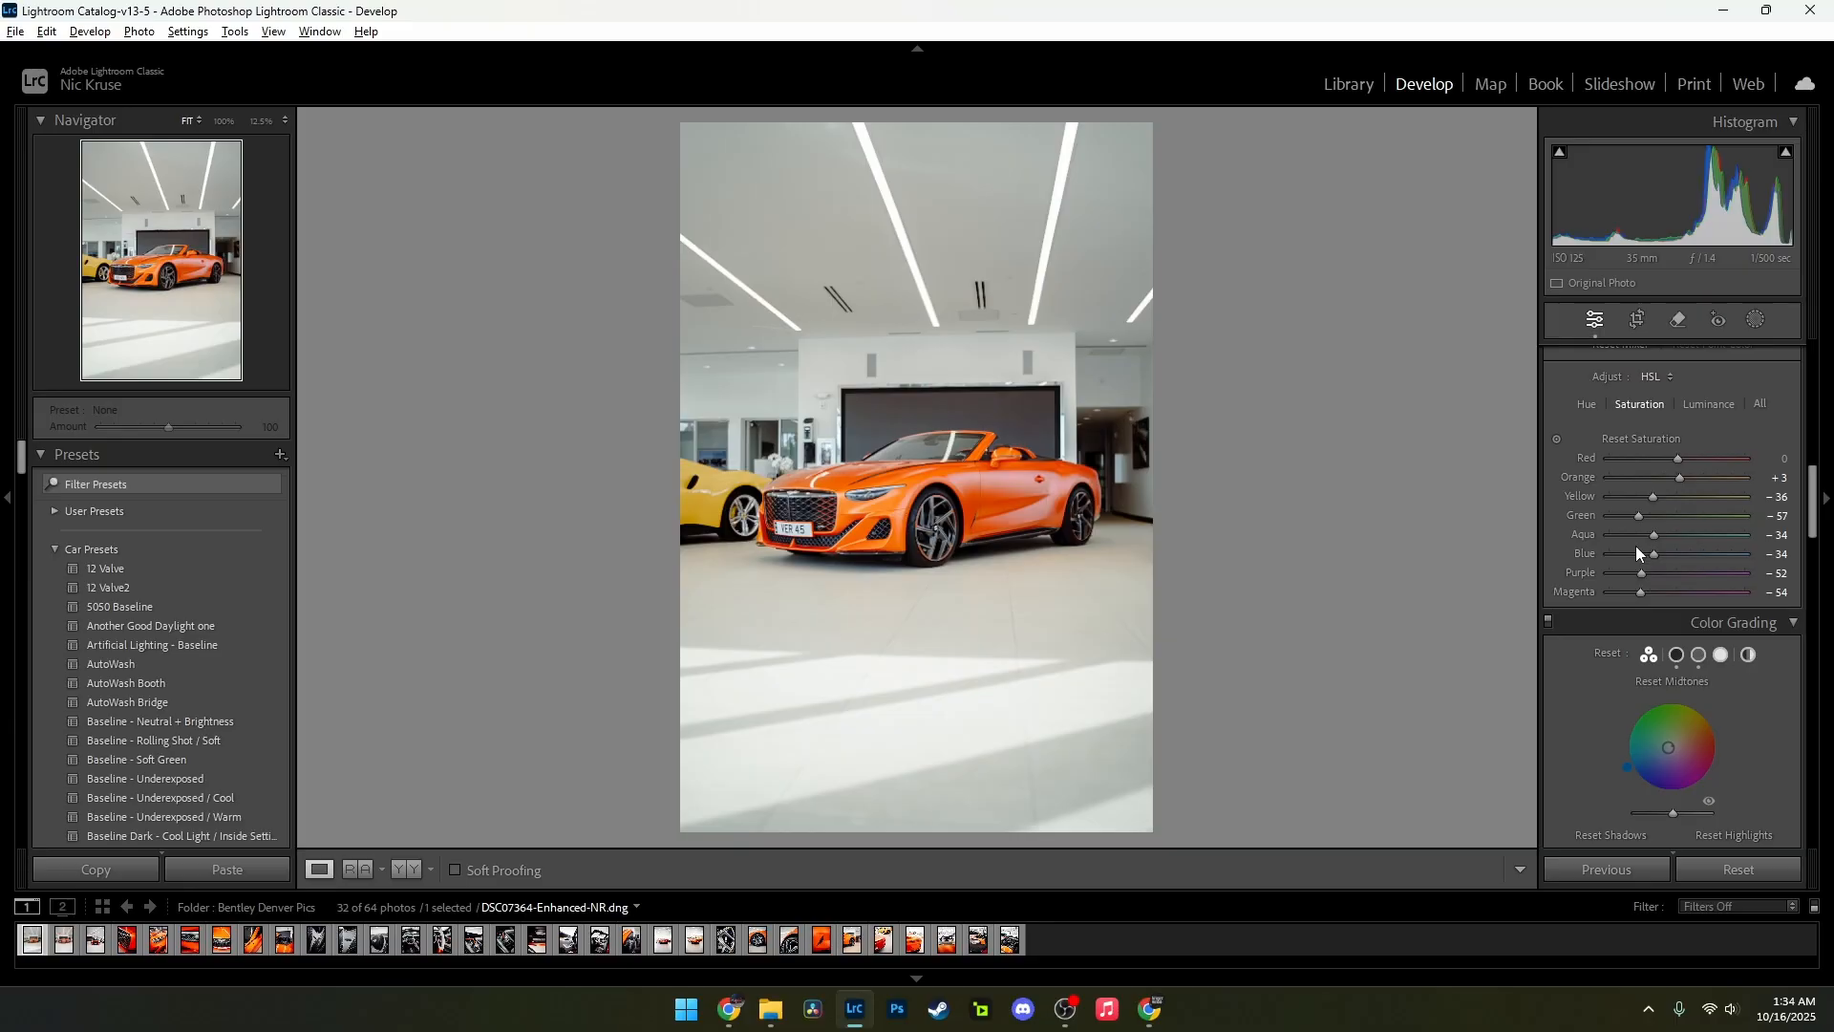
drag(1657, 552, 1656, 552)
mouse_move(1654, 535)
mouse_down()
mouse_move(1575, 530)
mouse_move(1632, 554)
mouse_move(1580, 558)
mouse_move(1628, 556)
mouse_move(1622, 539)
mouse_move(1636, 560)
mouse_move(1636, 538)
mouse_up()
Step: Shift the shadows' colour grading tint to blue and tint the highlights red with hue 359, saturation 7
scroll(1727, 573, down, 5)
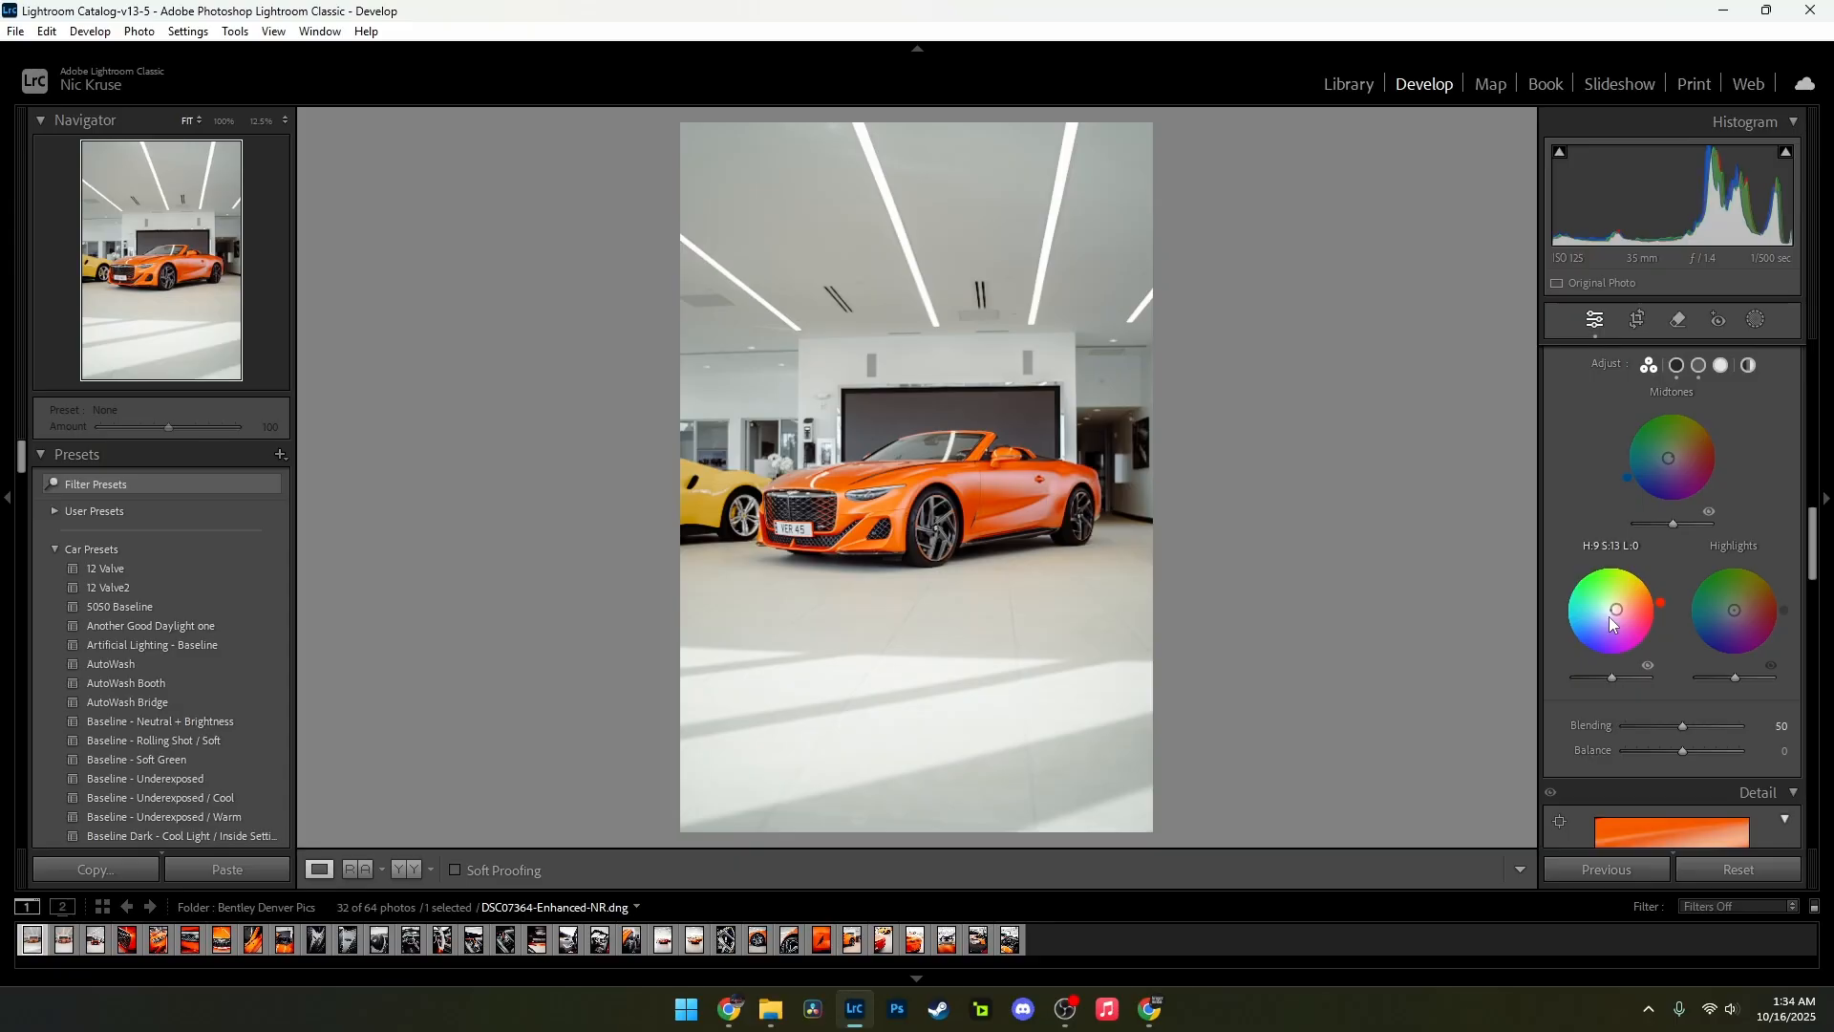
drag(1660, 602, 1572, 640)
drag(1734, 610, 1784, 613)
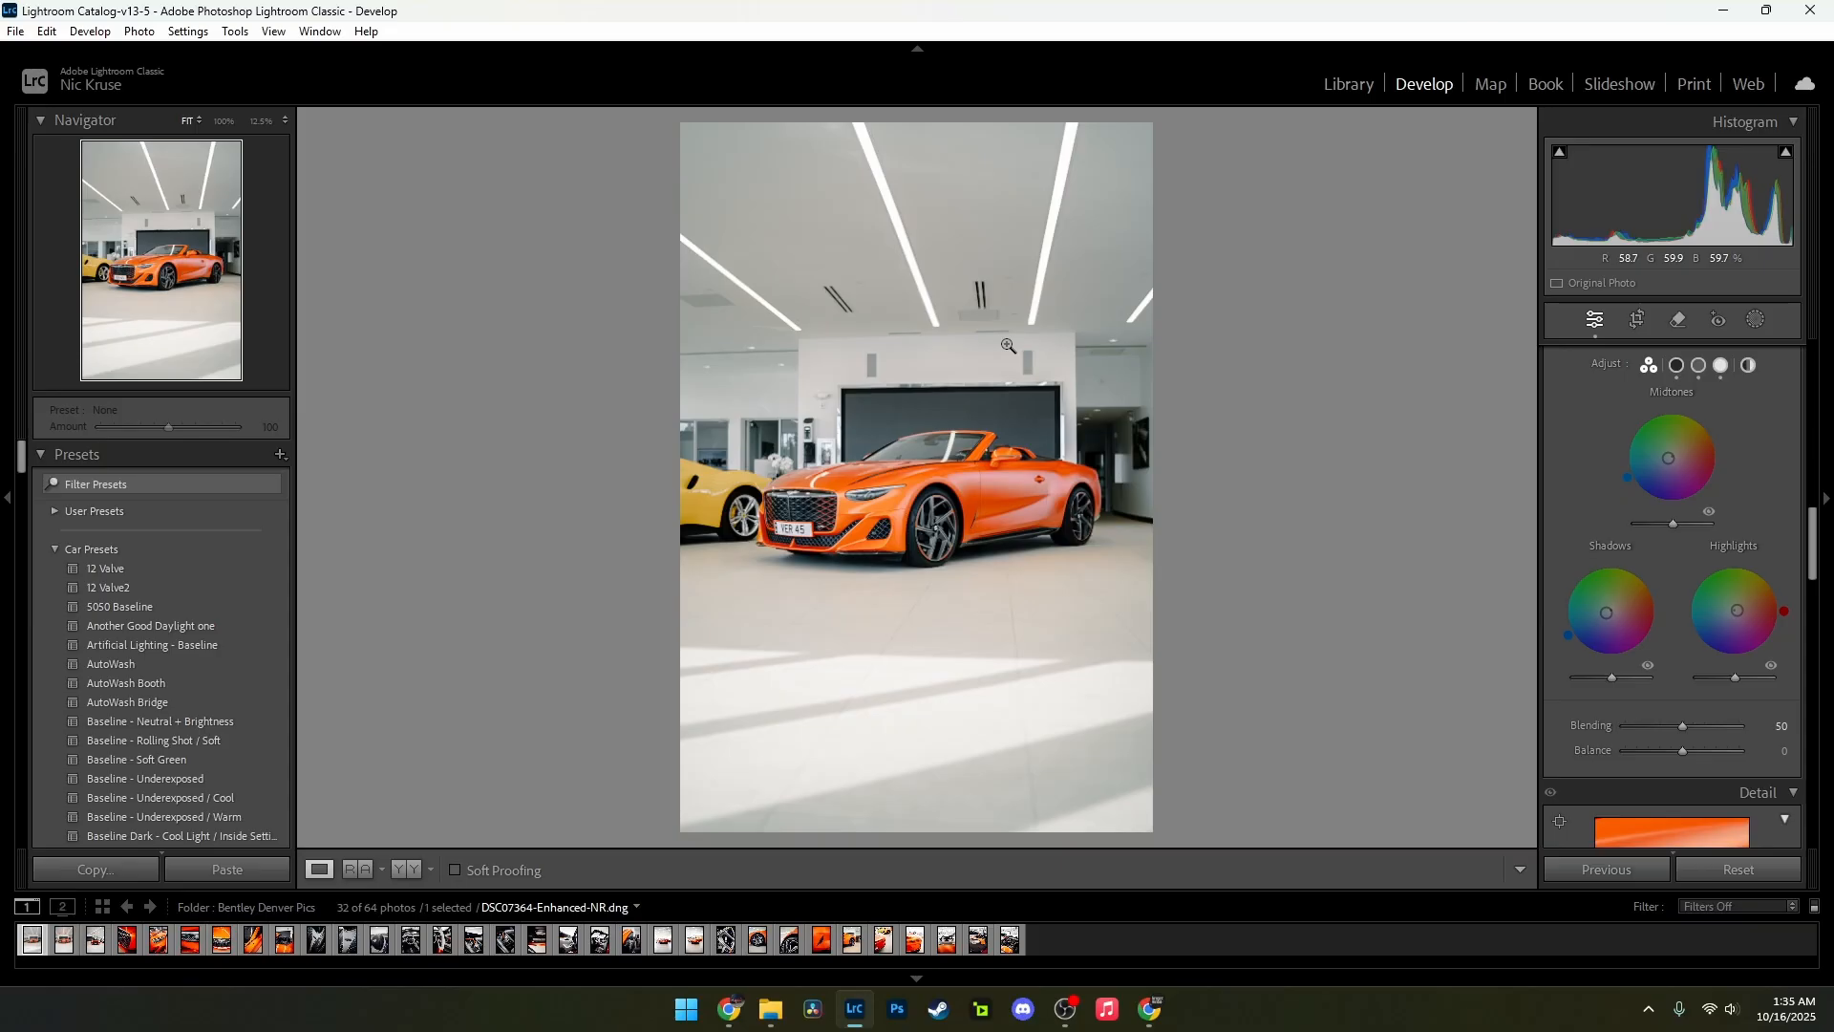
Step: Adjust the colour grading luminance: raise the midtones slightly, set the highlights to +13 and lower the shadows slightly
drag(1673, 525, 1677, 526)
drag(1739, 678, 1745, 674)
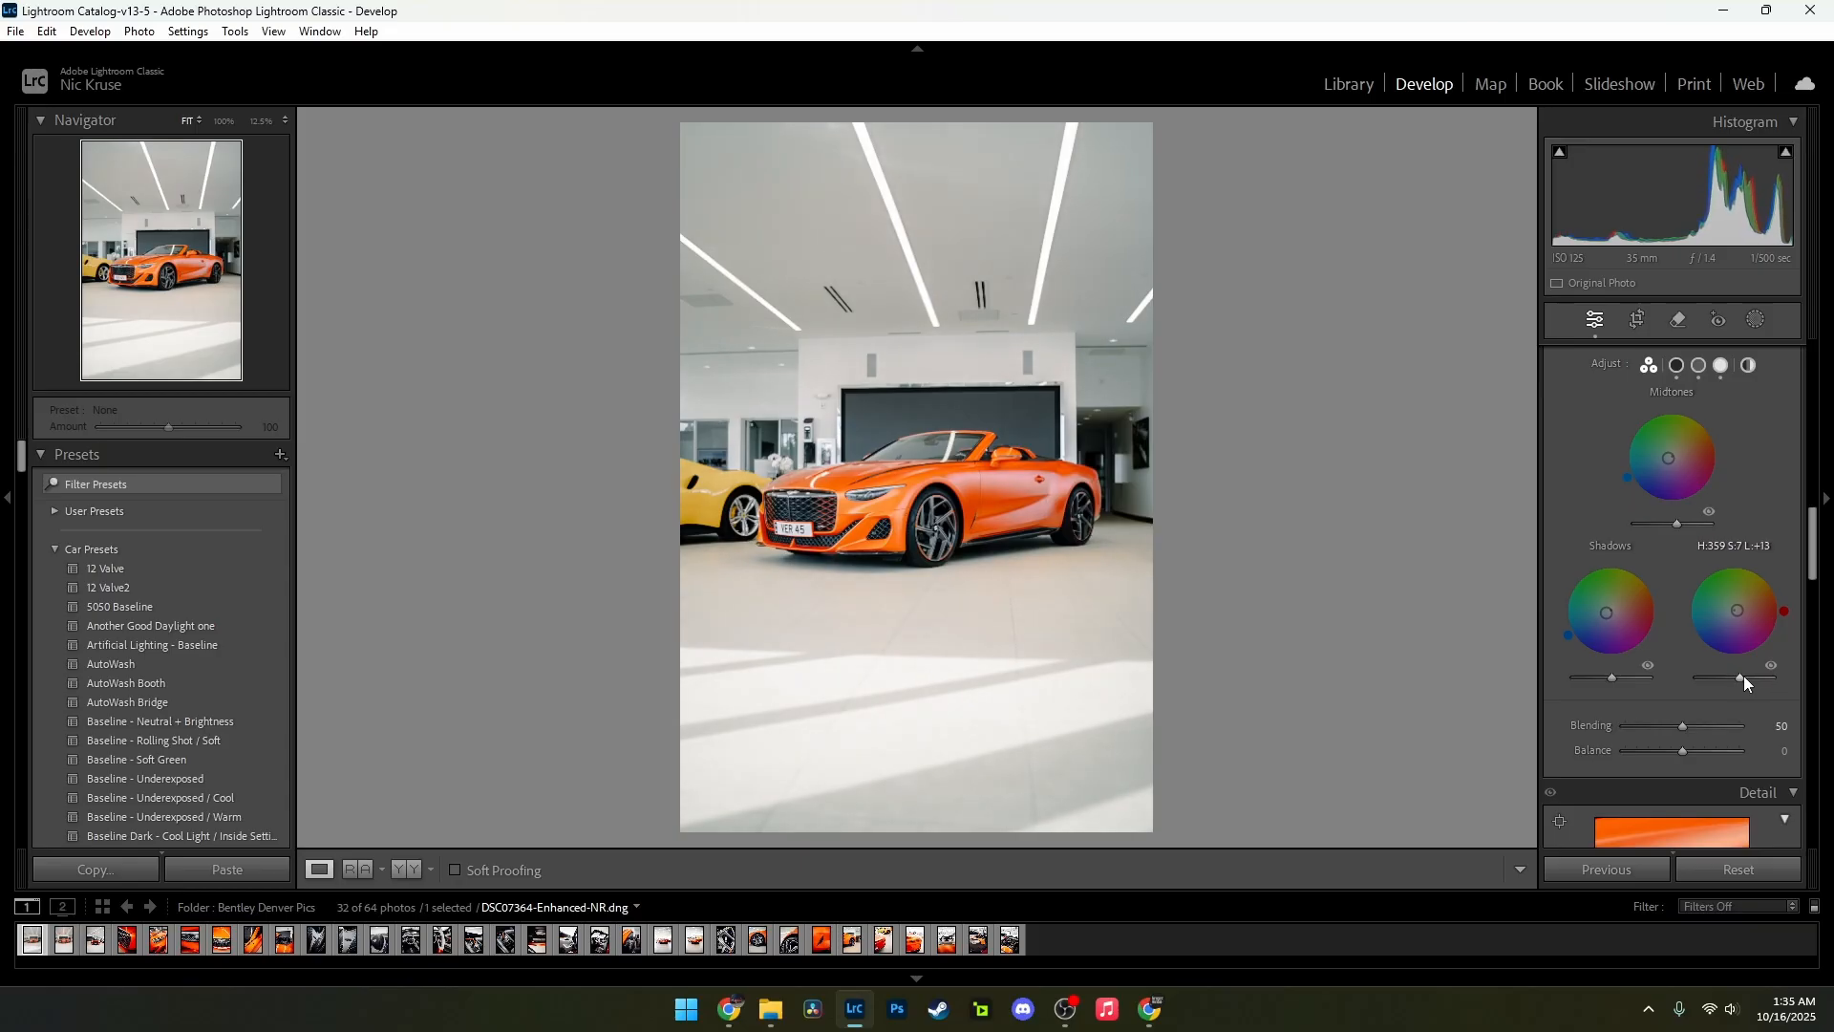
mouse_move(1615, 678)
mouse_down()
mouse_move(1590, 680)
mouse_move(1638, 685)
mouse_move(1614, 686)
mouse_up()
key(alt)
Step: Set the colour grading Blending to 67 and Balance to +40
drag(1682, 730, 1626, 725)
drag(1759, 725, 1795, 727)
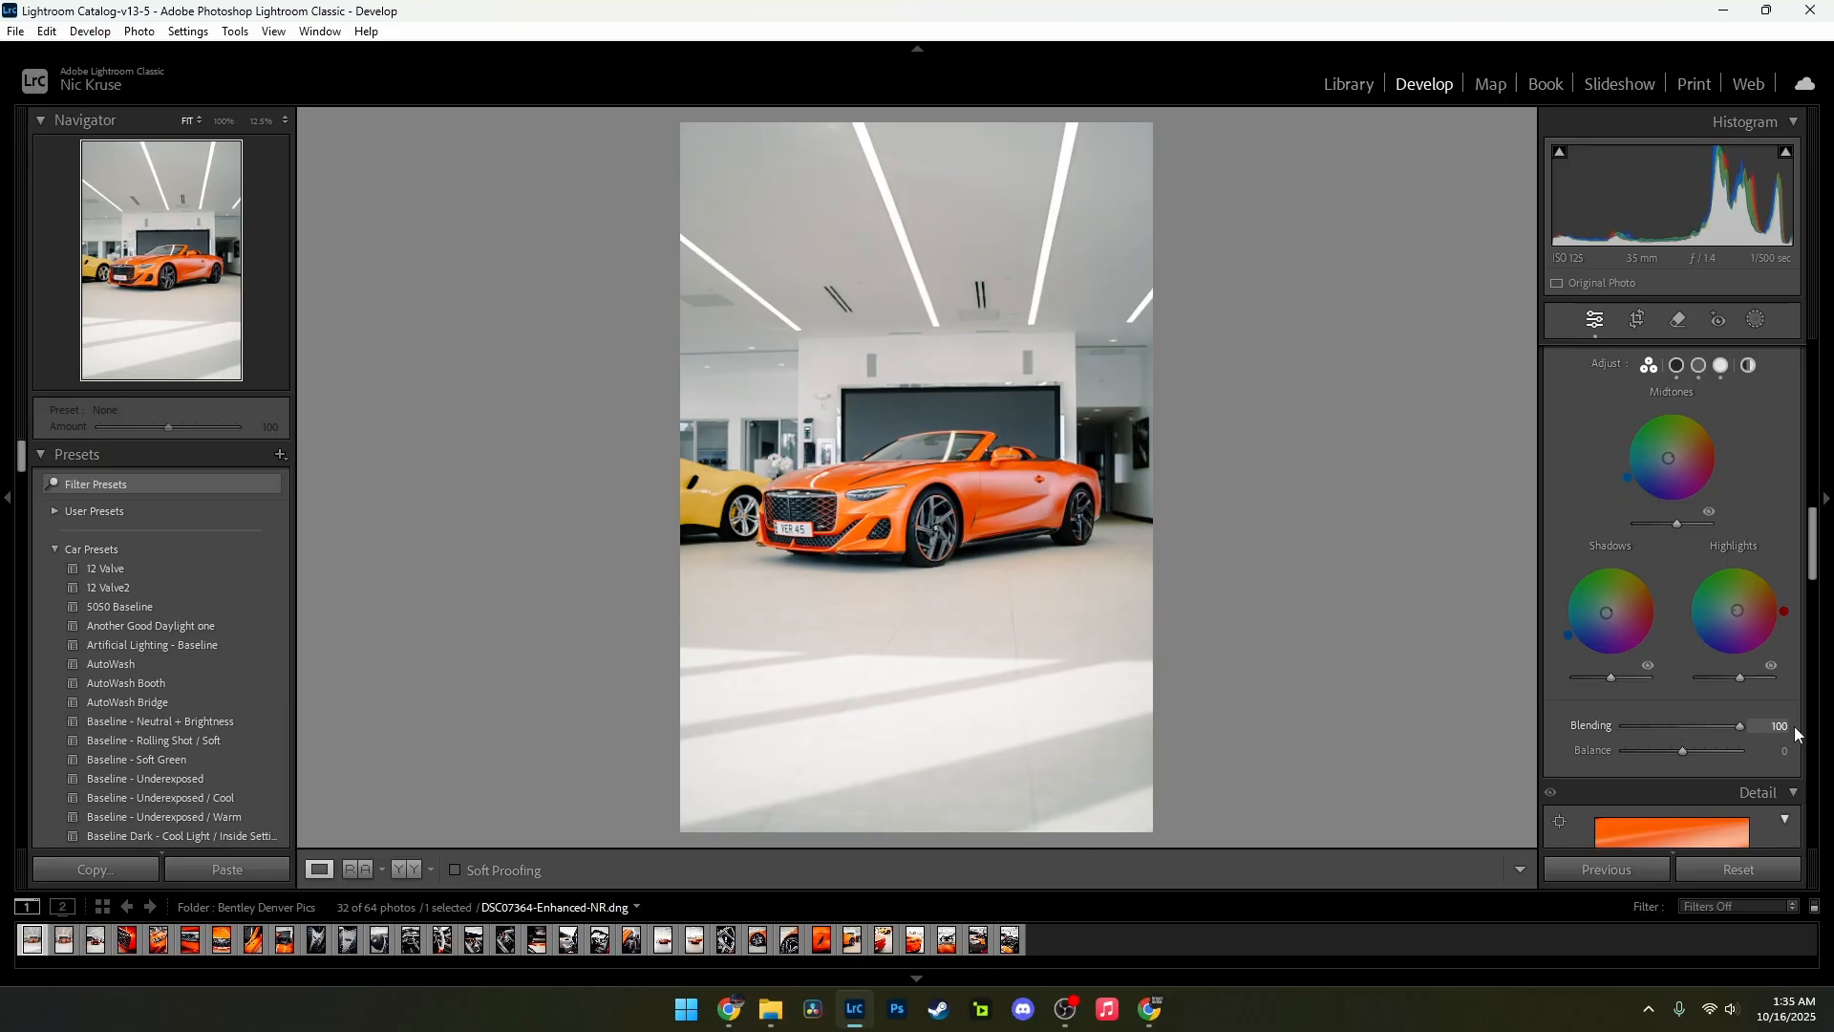
drag(1655, 732, 1703, 718)
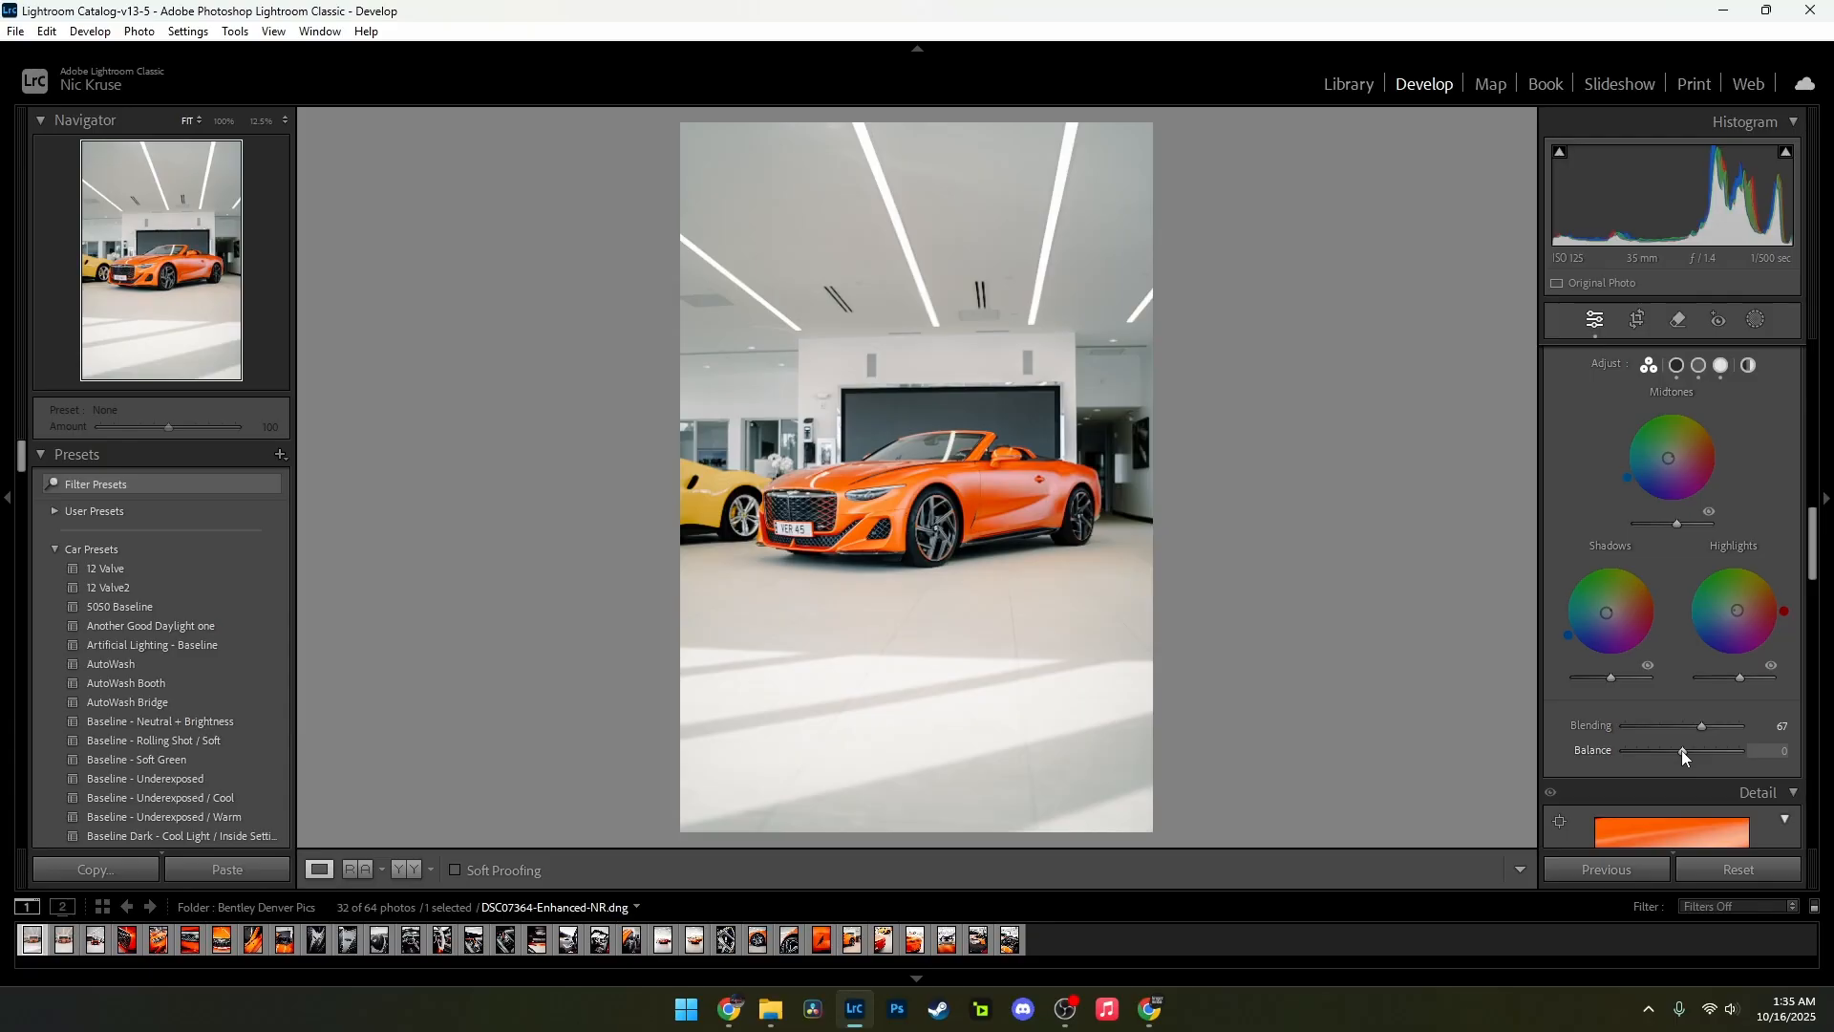
mouse_move(1681, 749)
mouse_down()
mouse_move(1712, 749)
mouse_move(1629, 751)
mouse_move(1719, 753)
mouse_move(1661, 749)
mouse_move(1704, 747)
mouse_up()
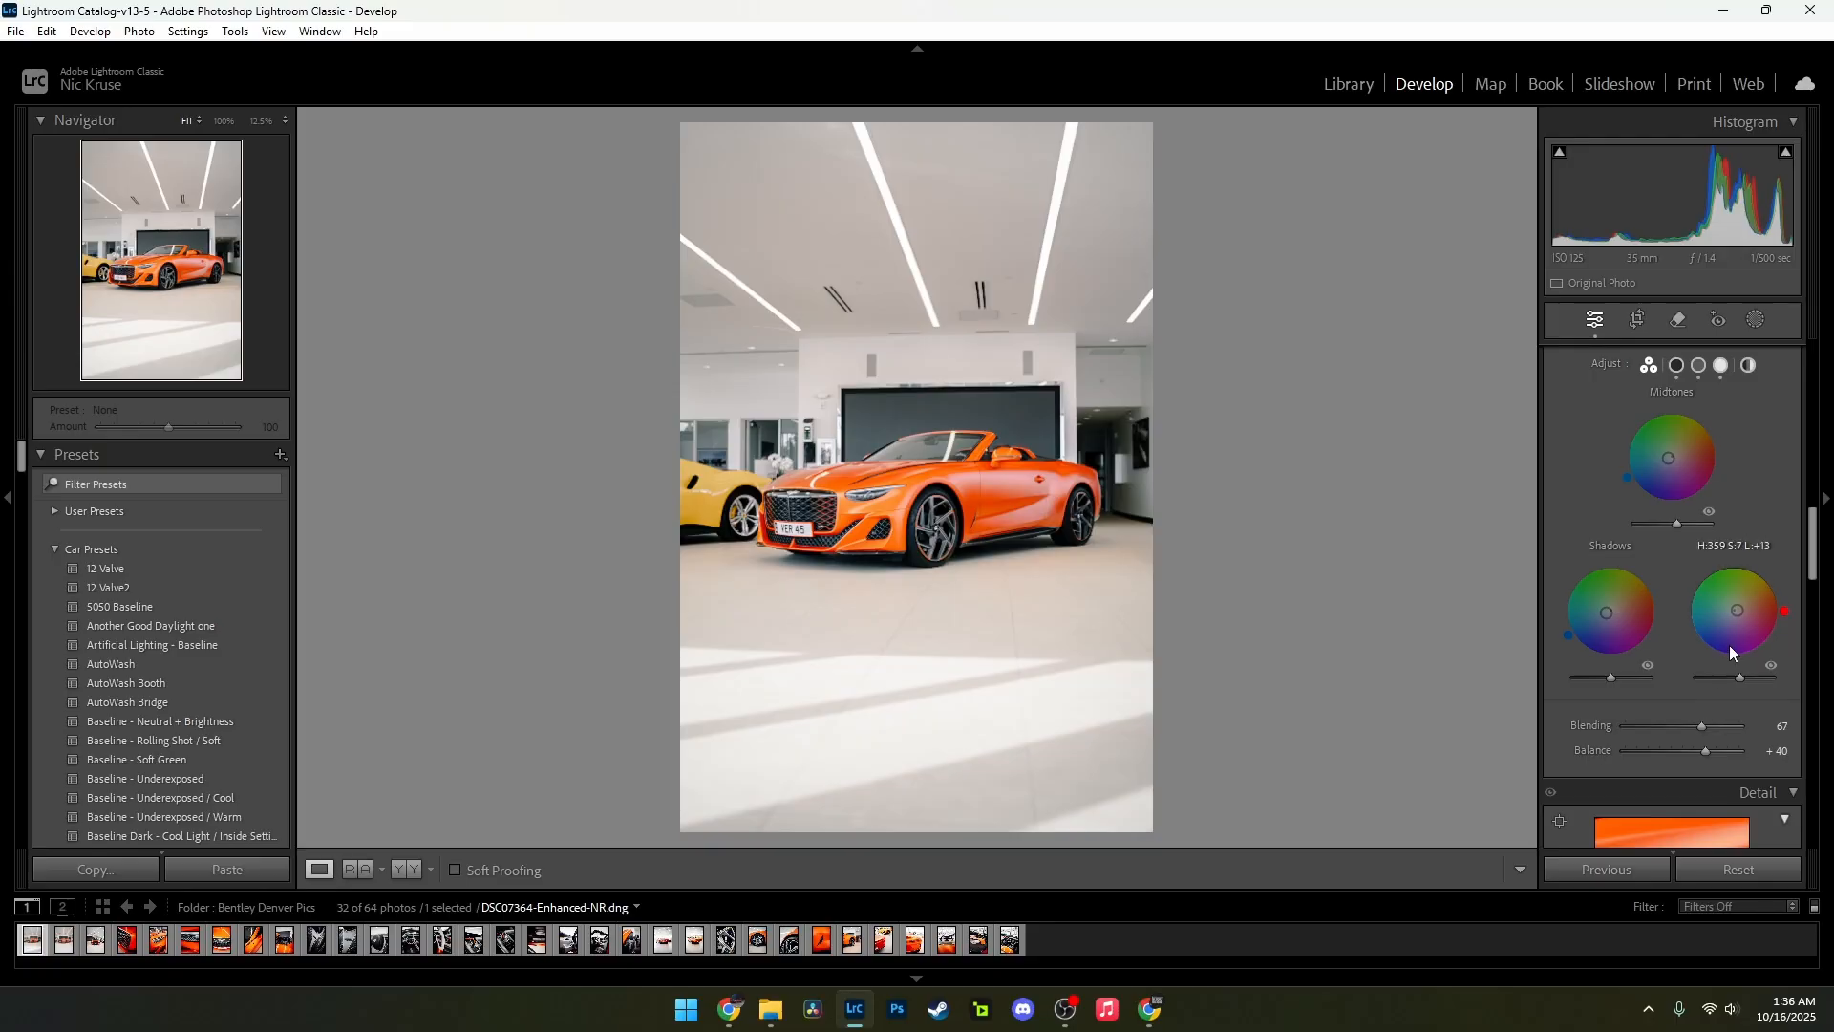
Step: Set the sharpening Amount to 46 and Masking to 87 for the photo
scroll(1751, 708, down, 2)
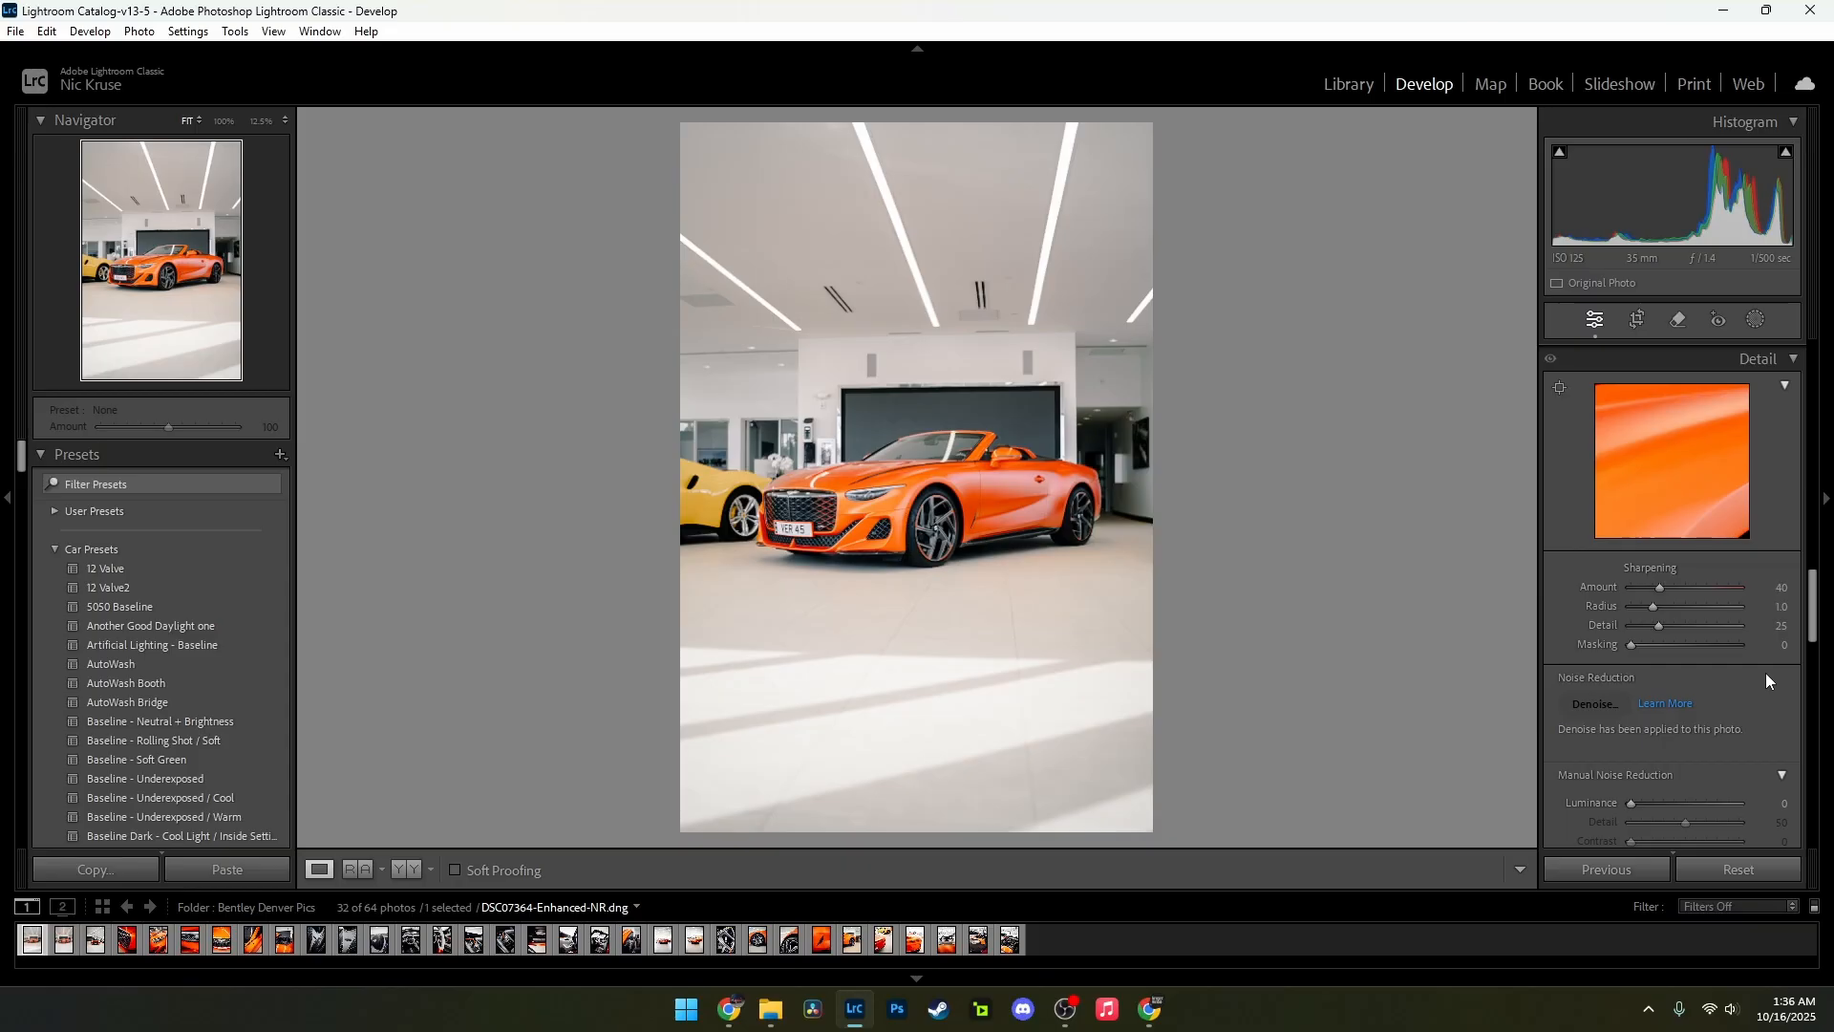
scroll(1762, 674, down, 3)
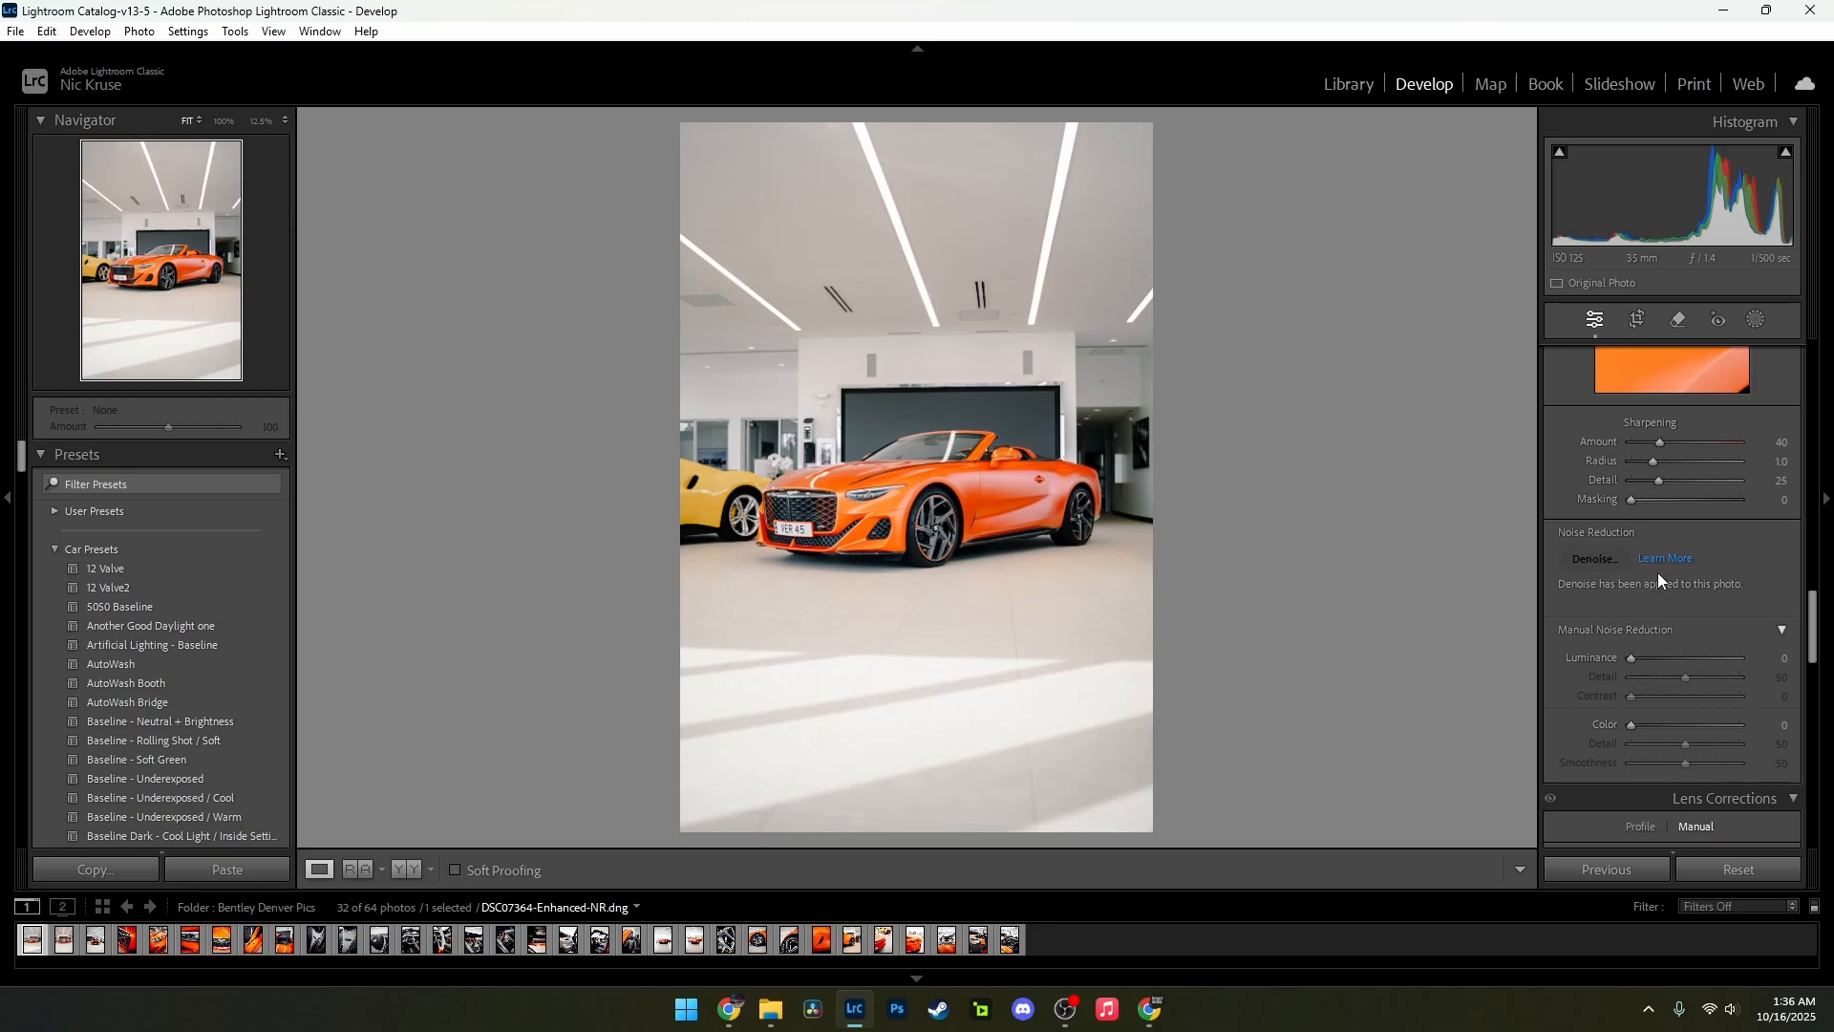
scroll(1659, 573, up, 3)
drag(1659, 588, 1729, 648)
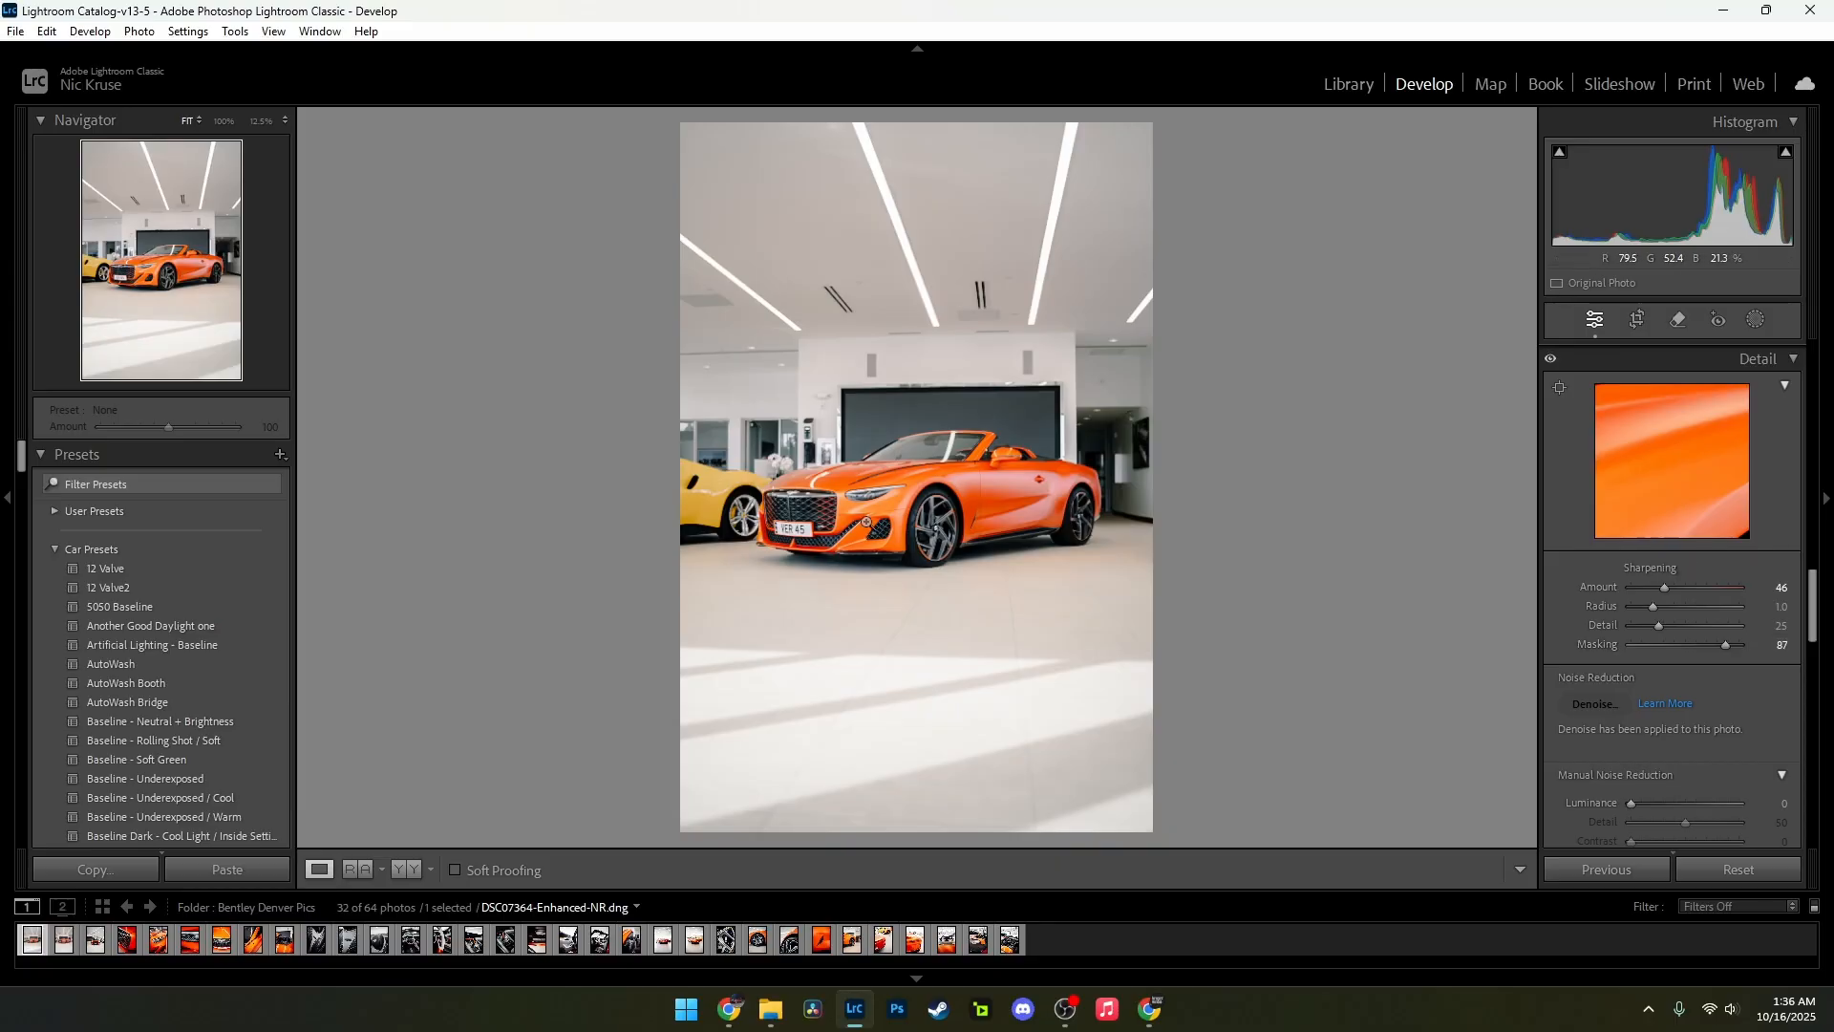
Step: Set both the purple and green Defringe amounts to 20 in the manual lens corrections
scroll(1712, 658, down, 5)
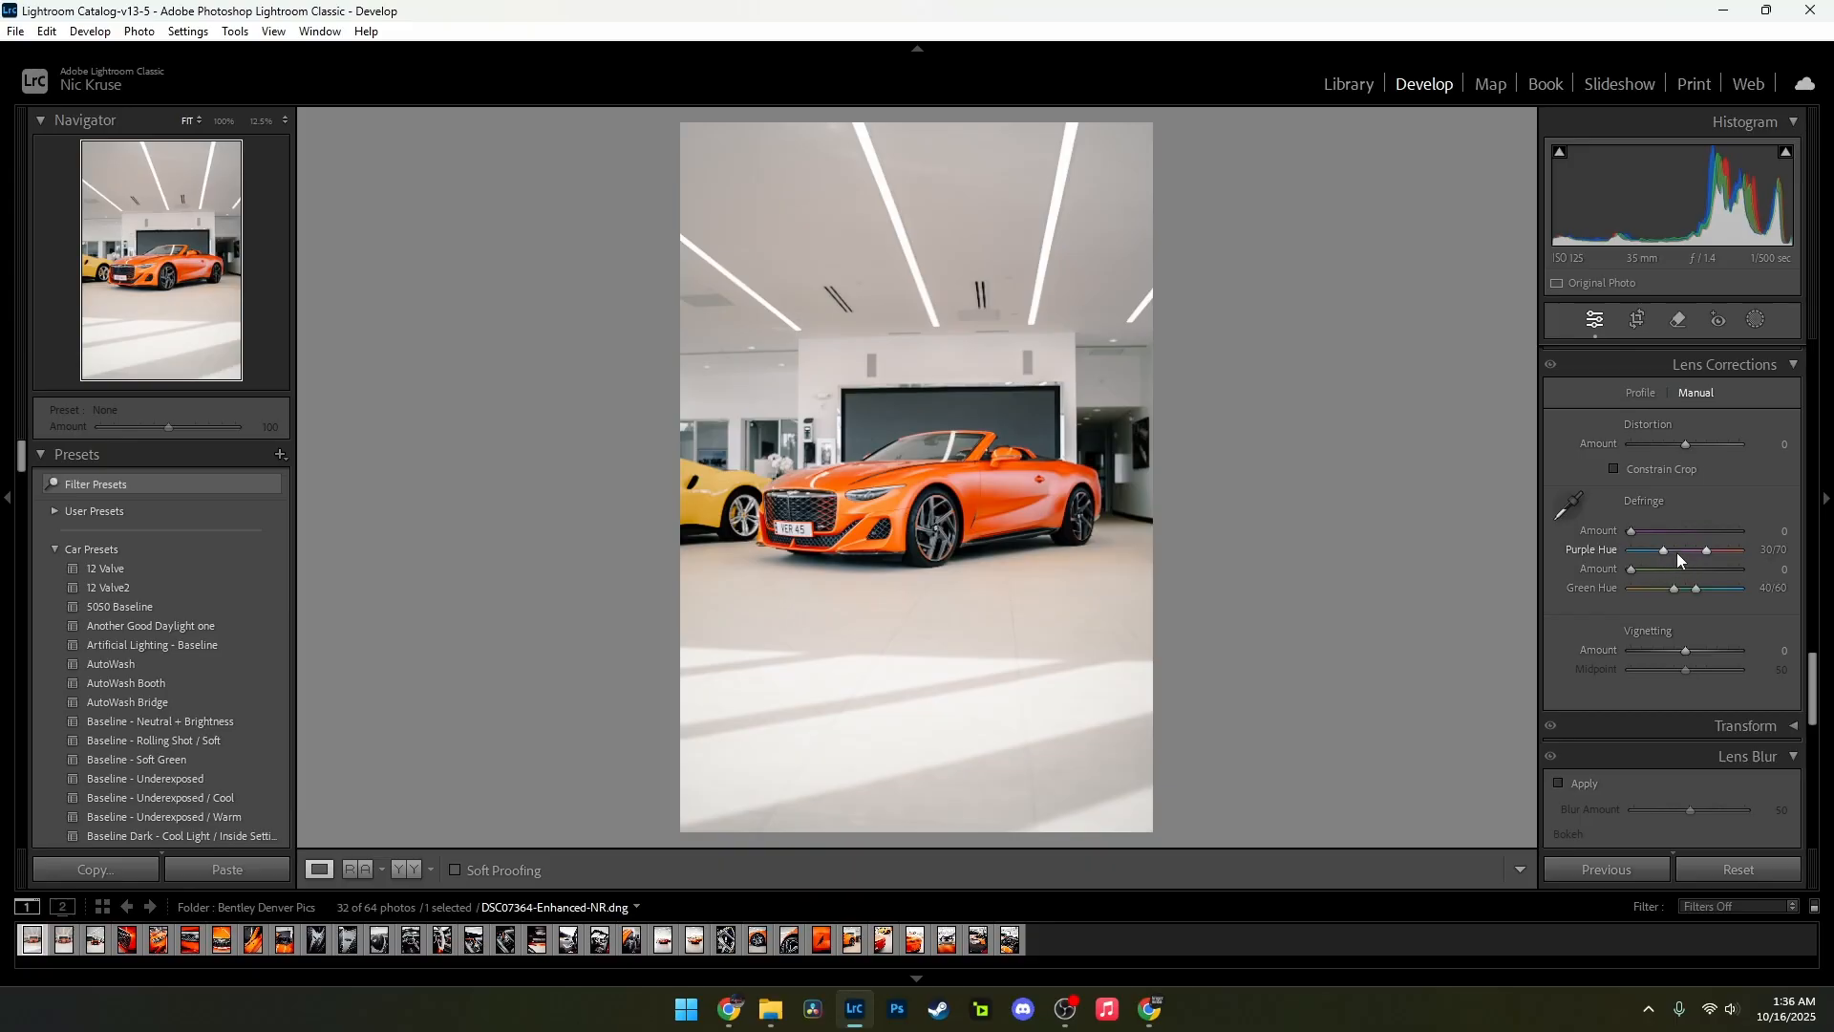
drag(1672, 535, 1745, 570)
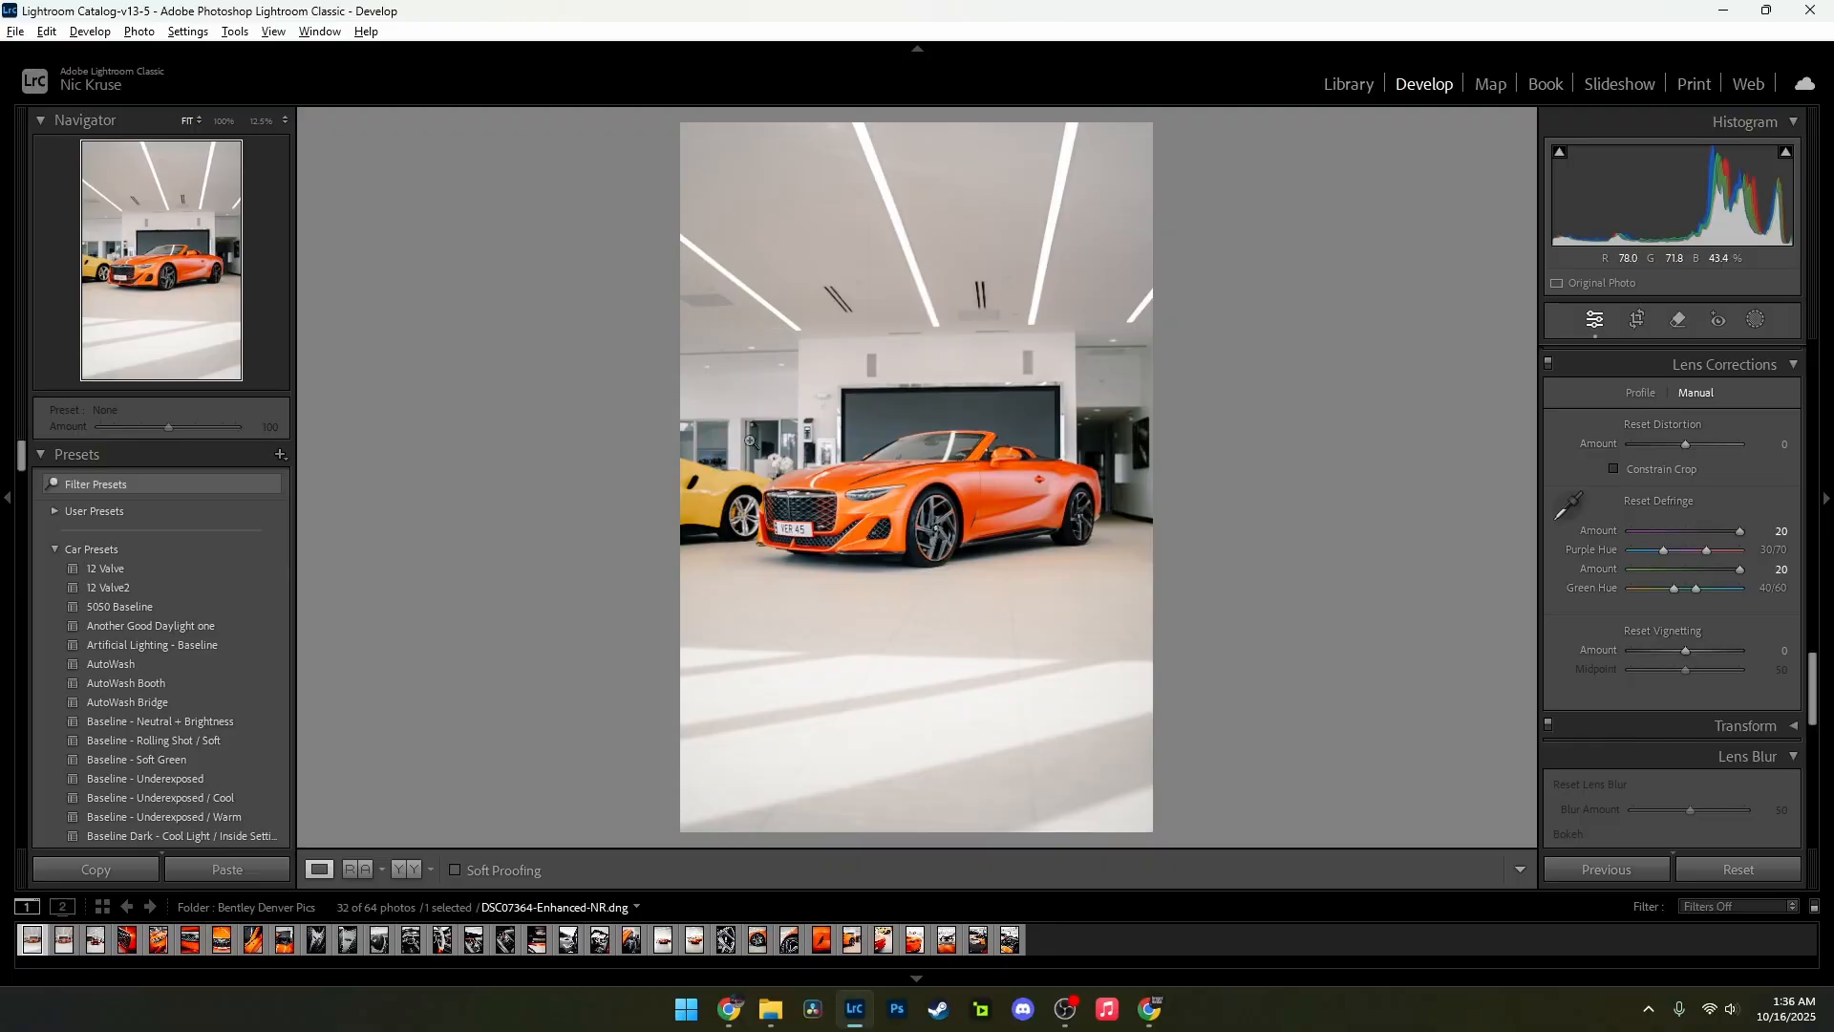
drag(1744, 569, 1744, 570)
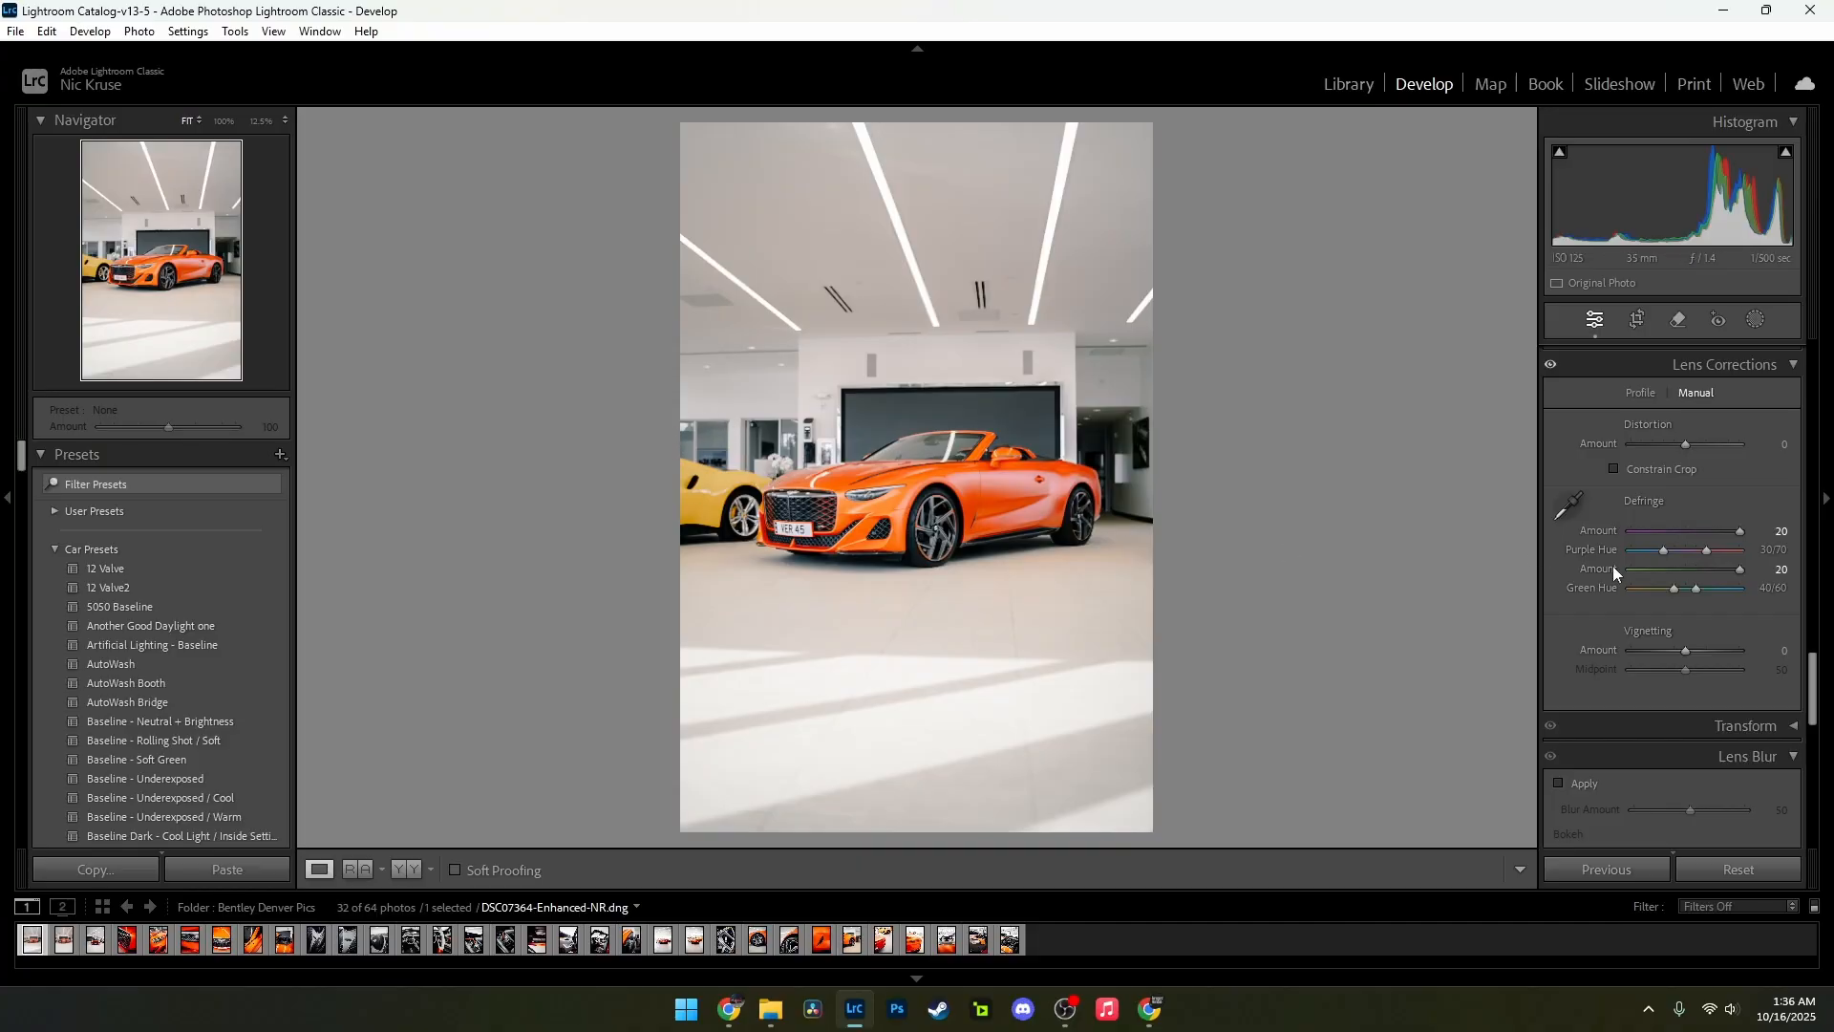
key(alt)
alt+click(1741, 532)
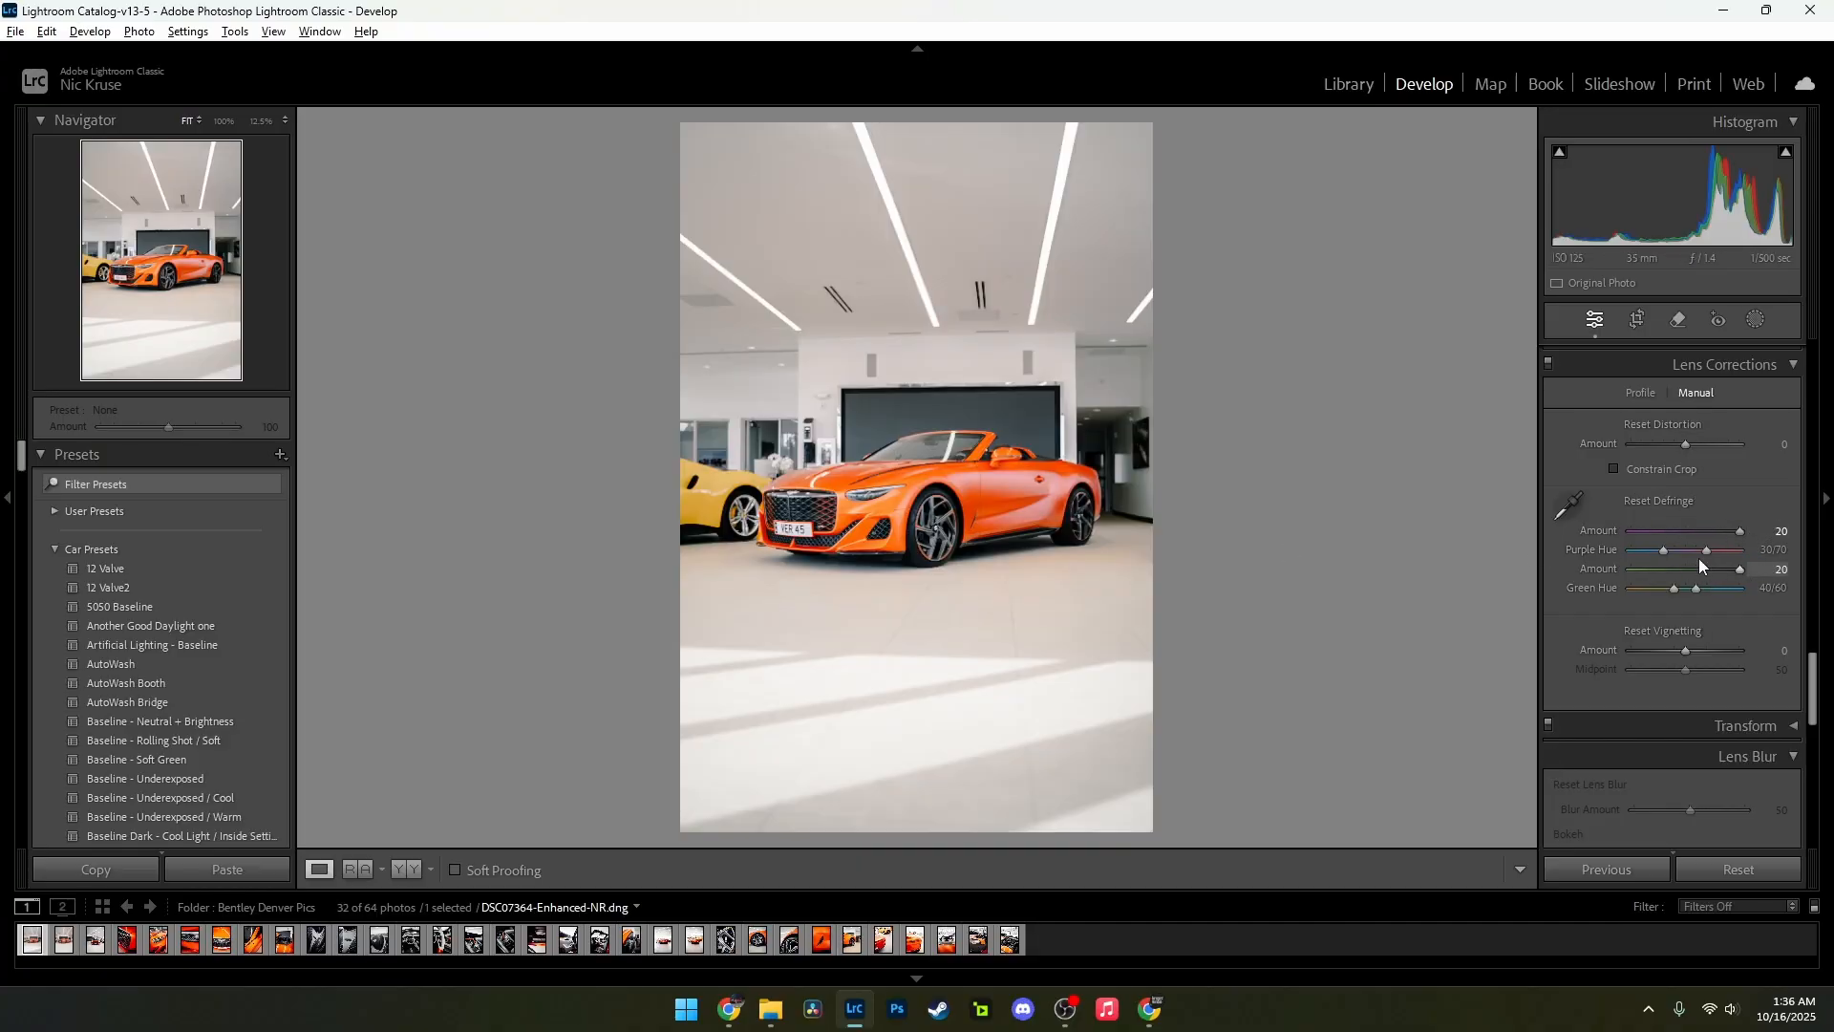
Step: Inspect the car's grille, headlight and front wheel at 100% for fringing and sharpness, and return to the full view
click(800, 508)
drag(814, 508, 717, 477)
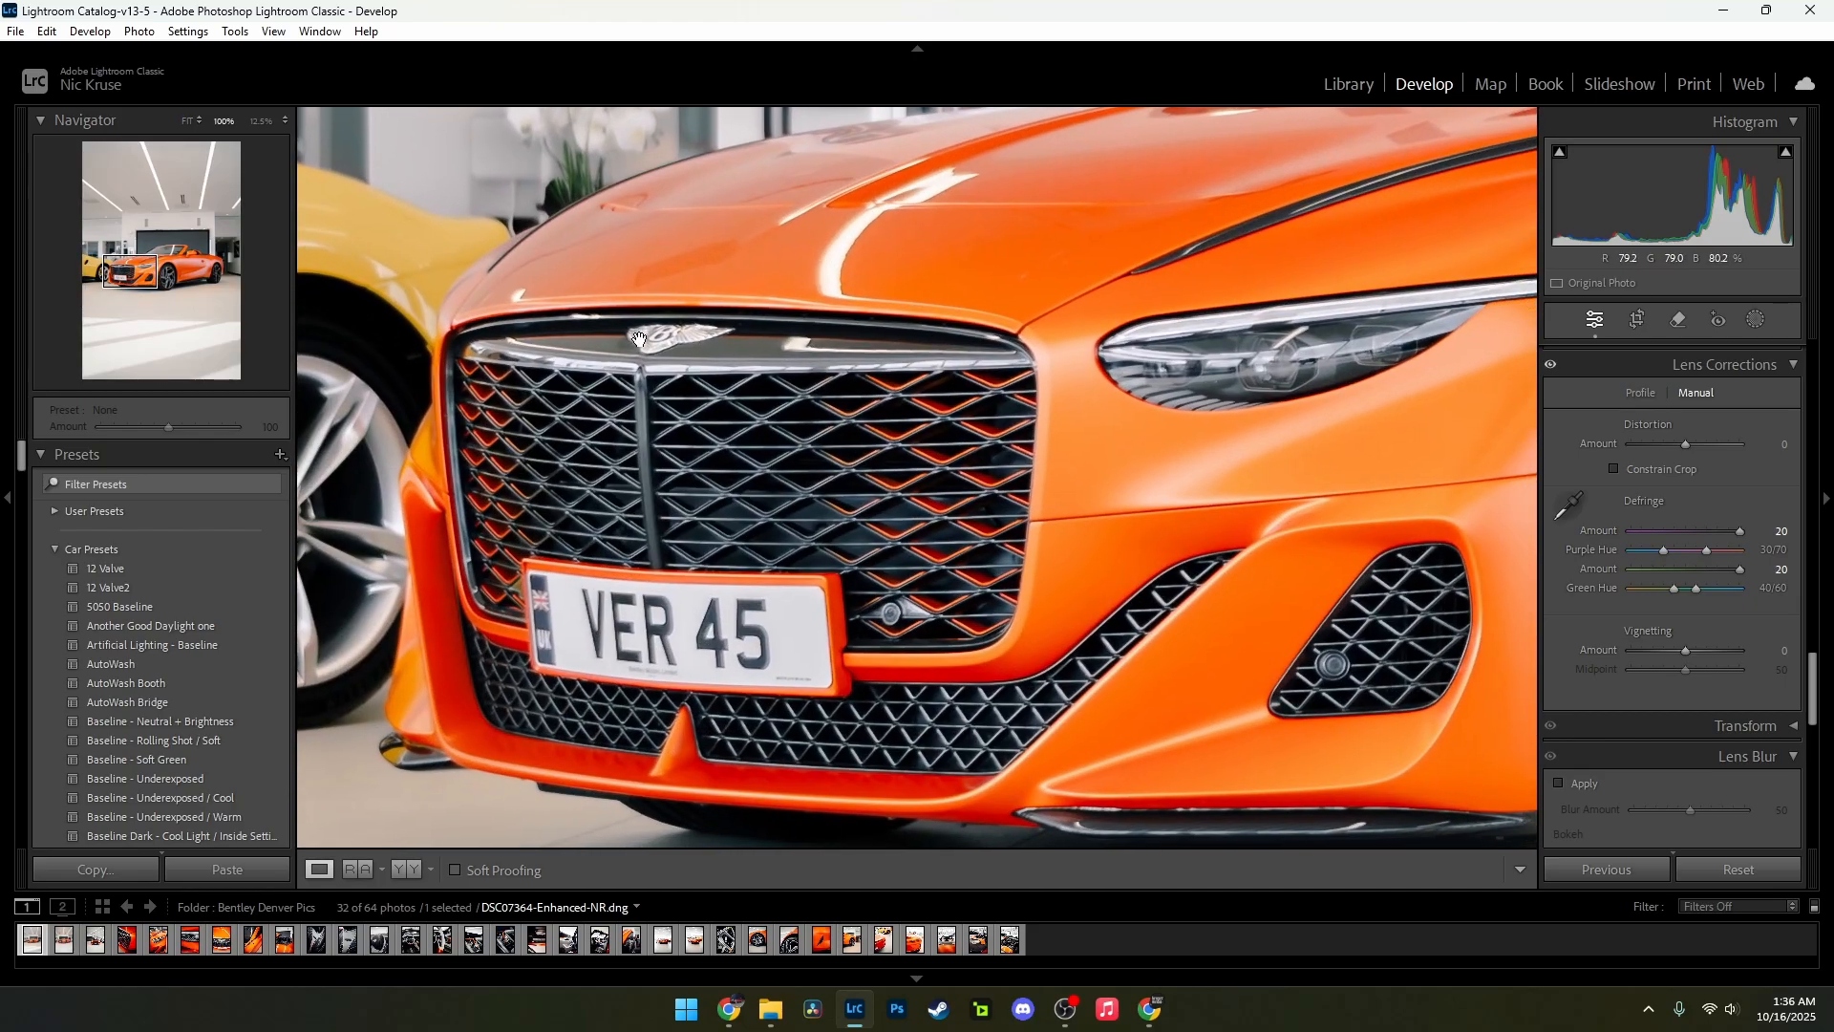
drag(1132, 517, 674, 418)
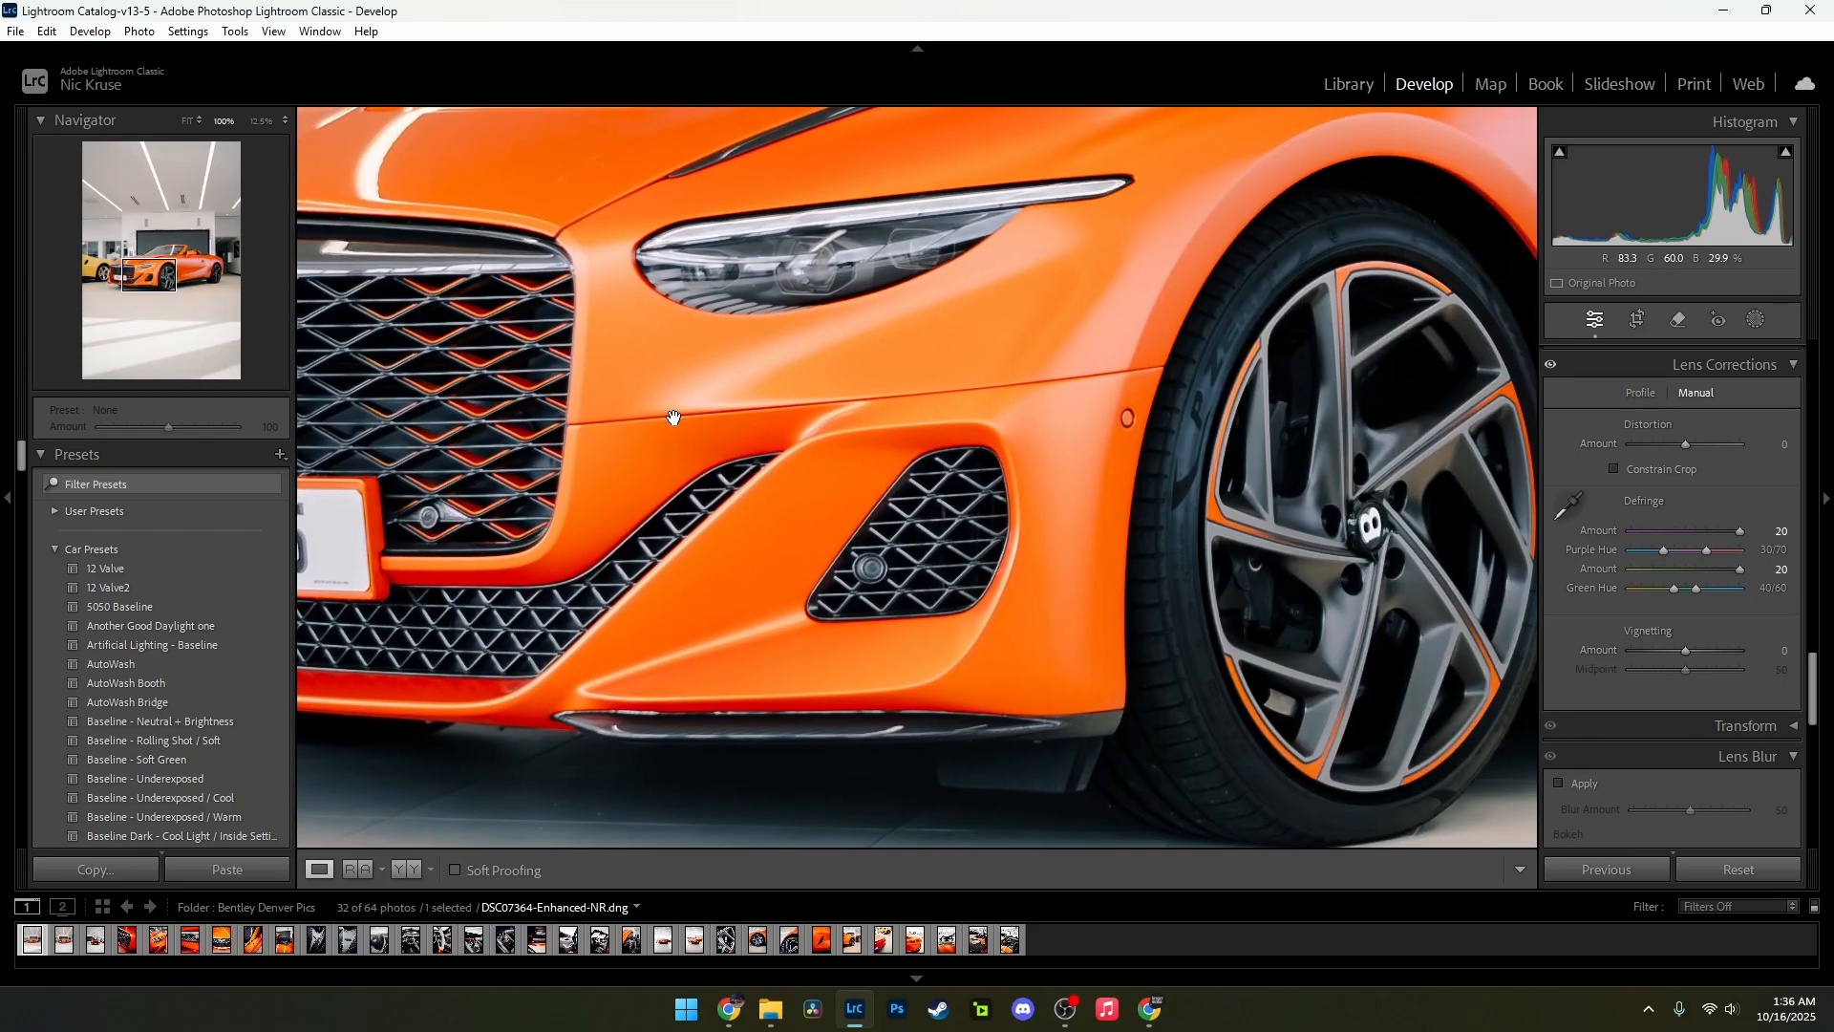
drag(1278, 497, 910, 453)
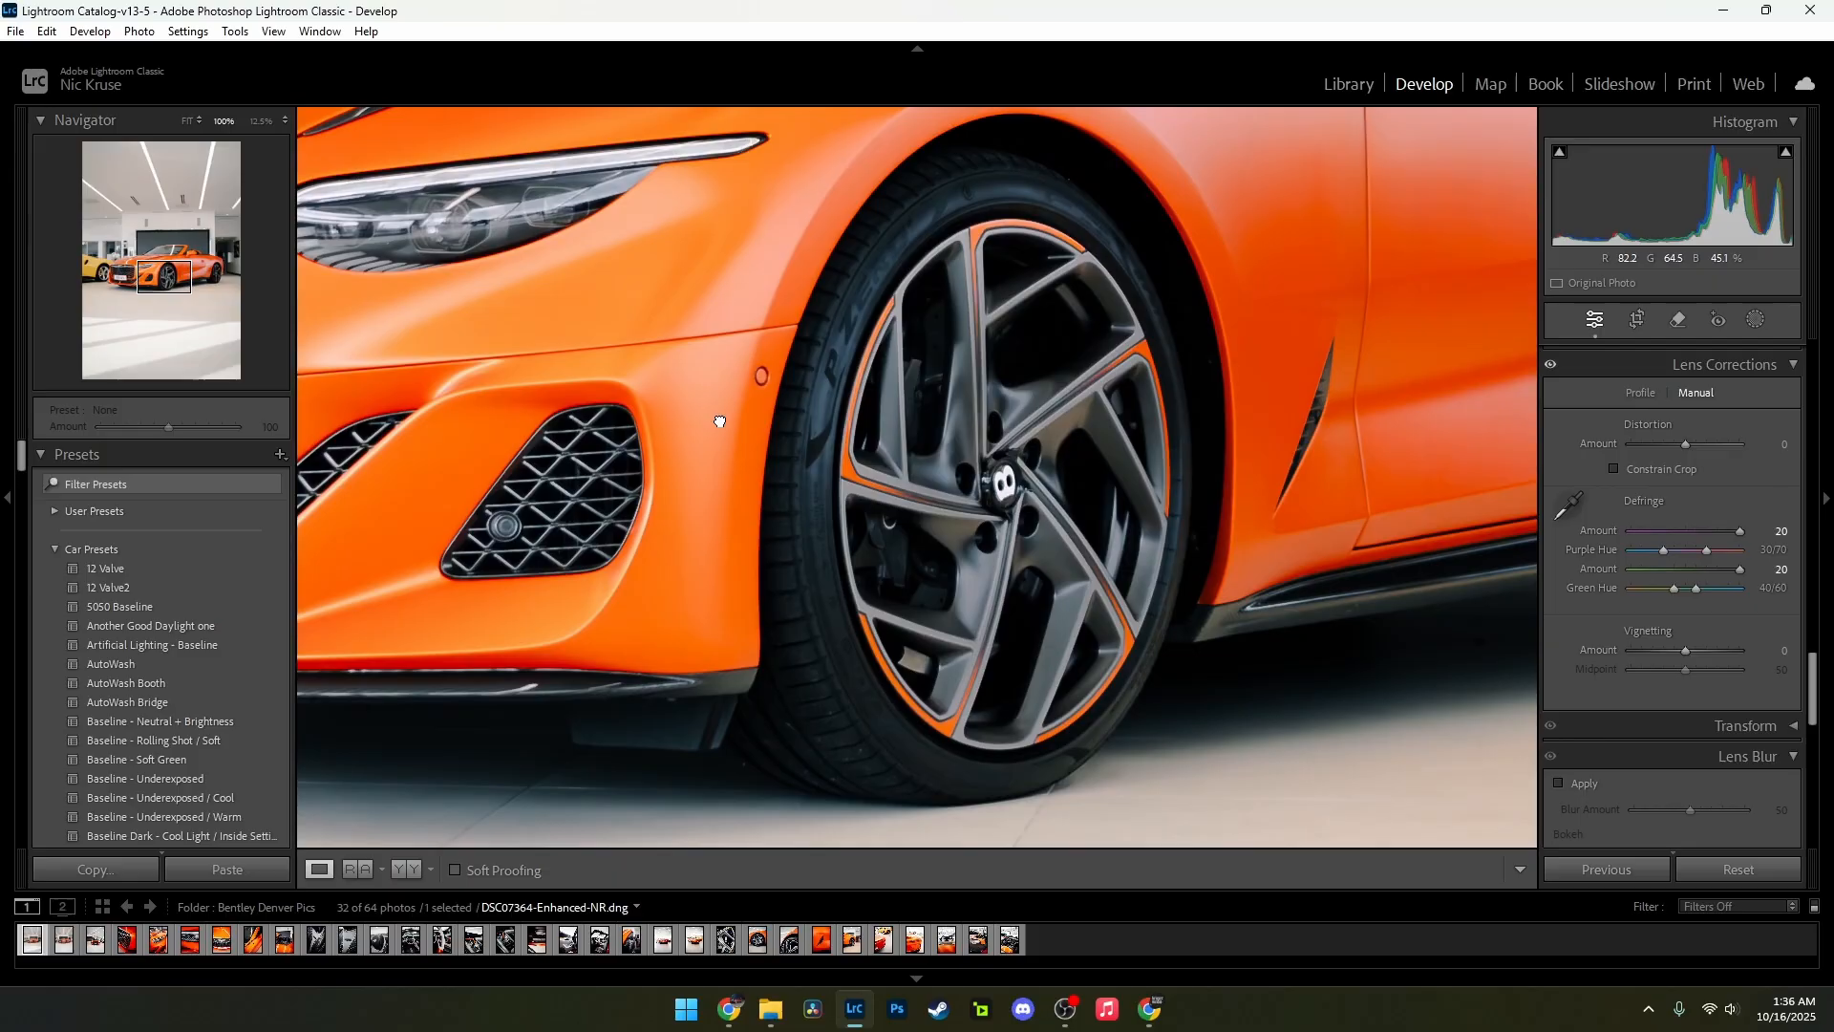
click(719, 418)
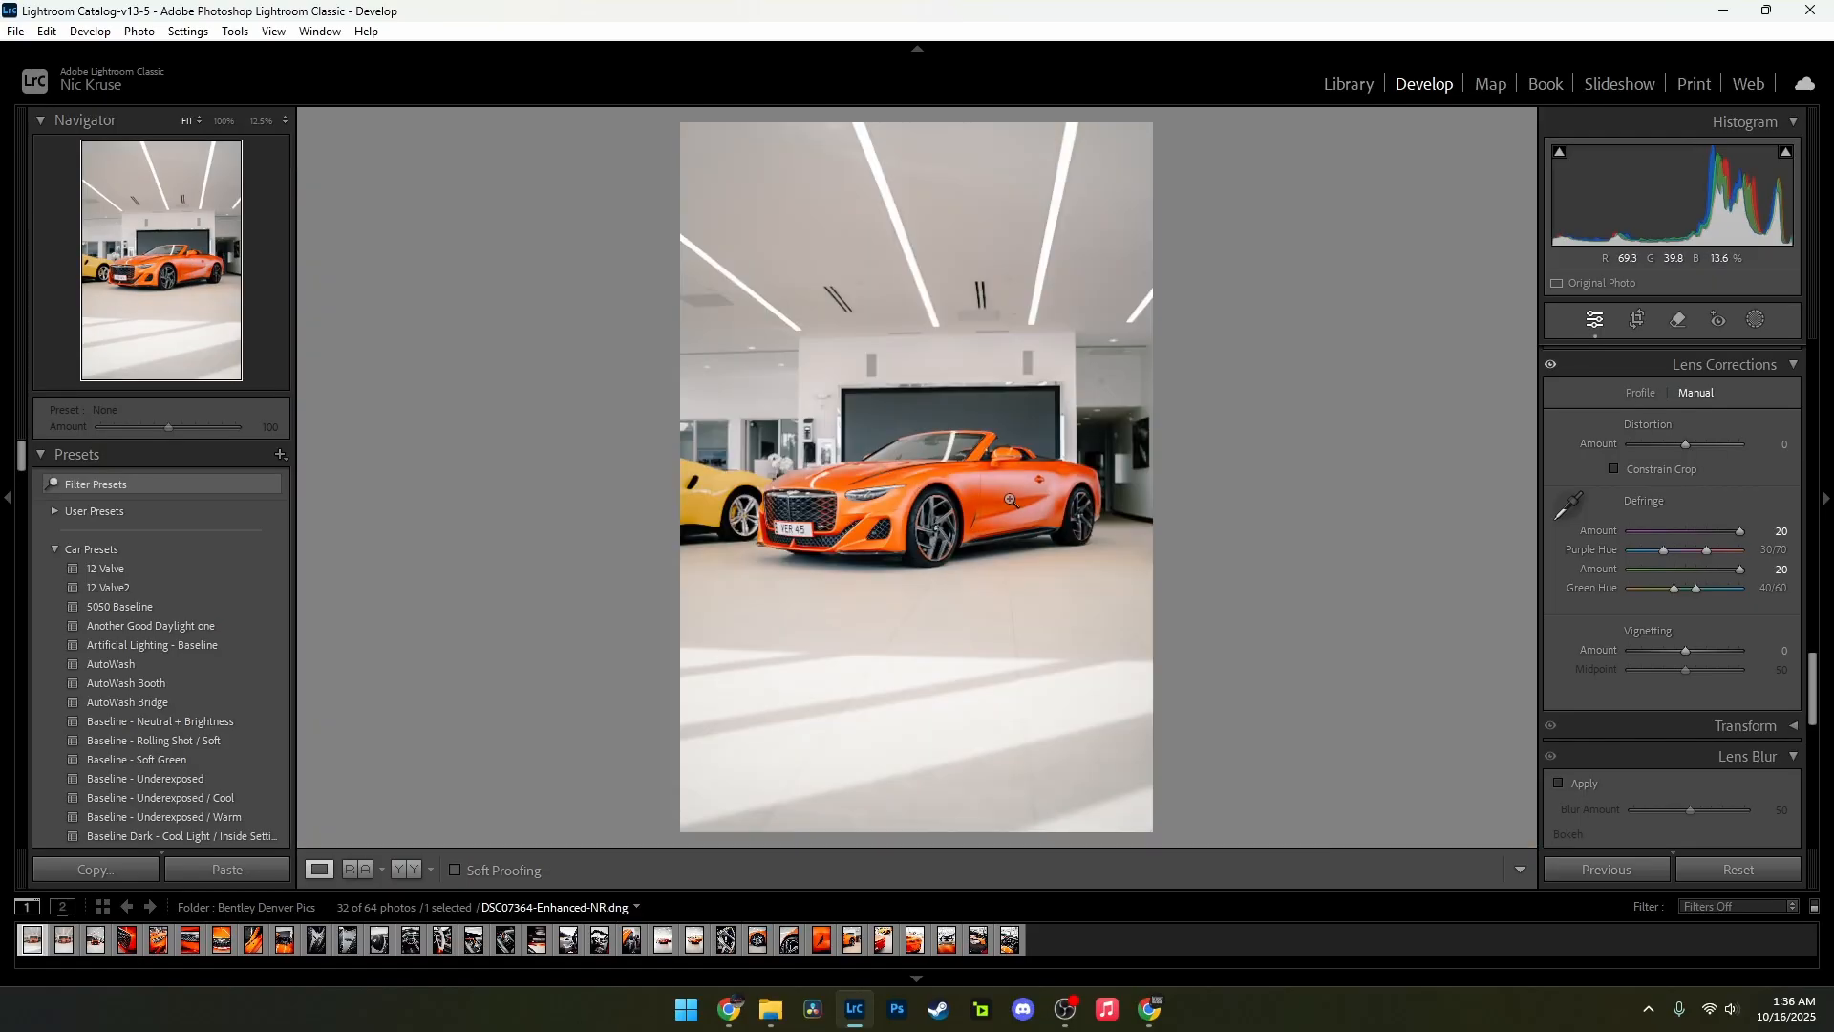
Step: Mask the background and set its Exposure to −0.34, Highlights to 64, Whites to 19 and Blacks to −17
click(1756, 321)
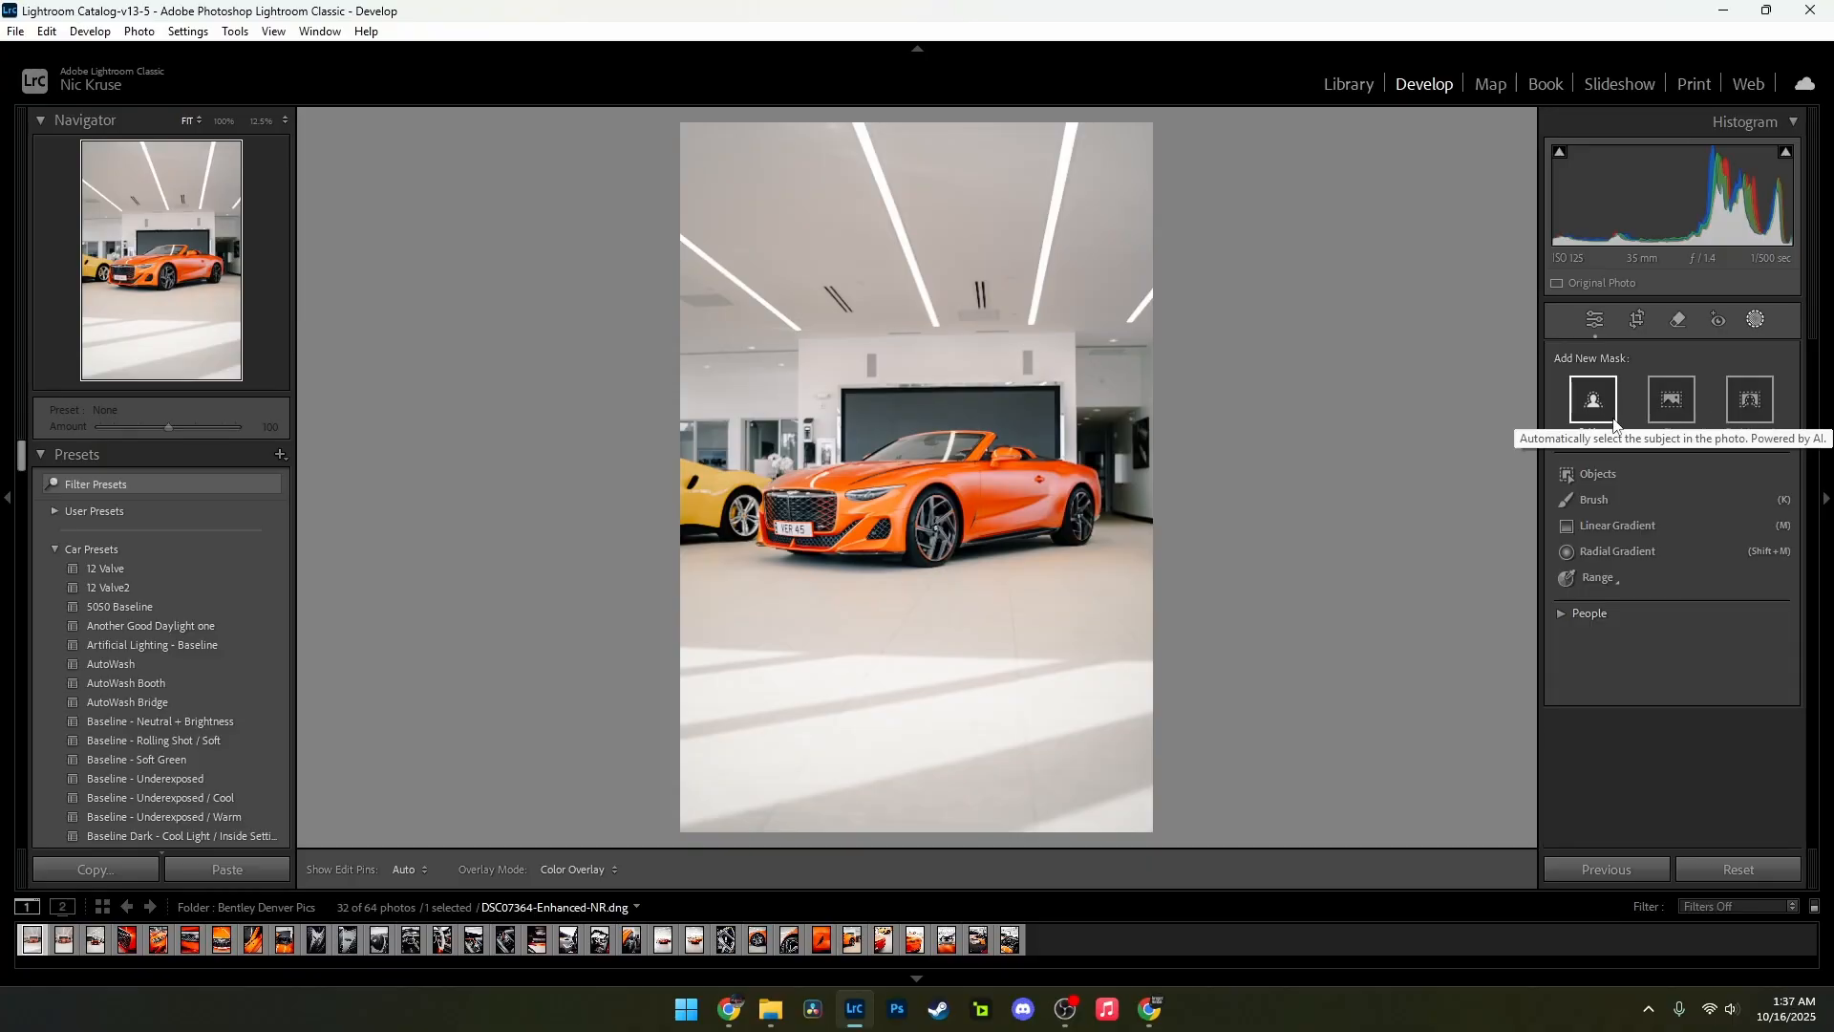
click(1750, 399)
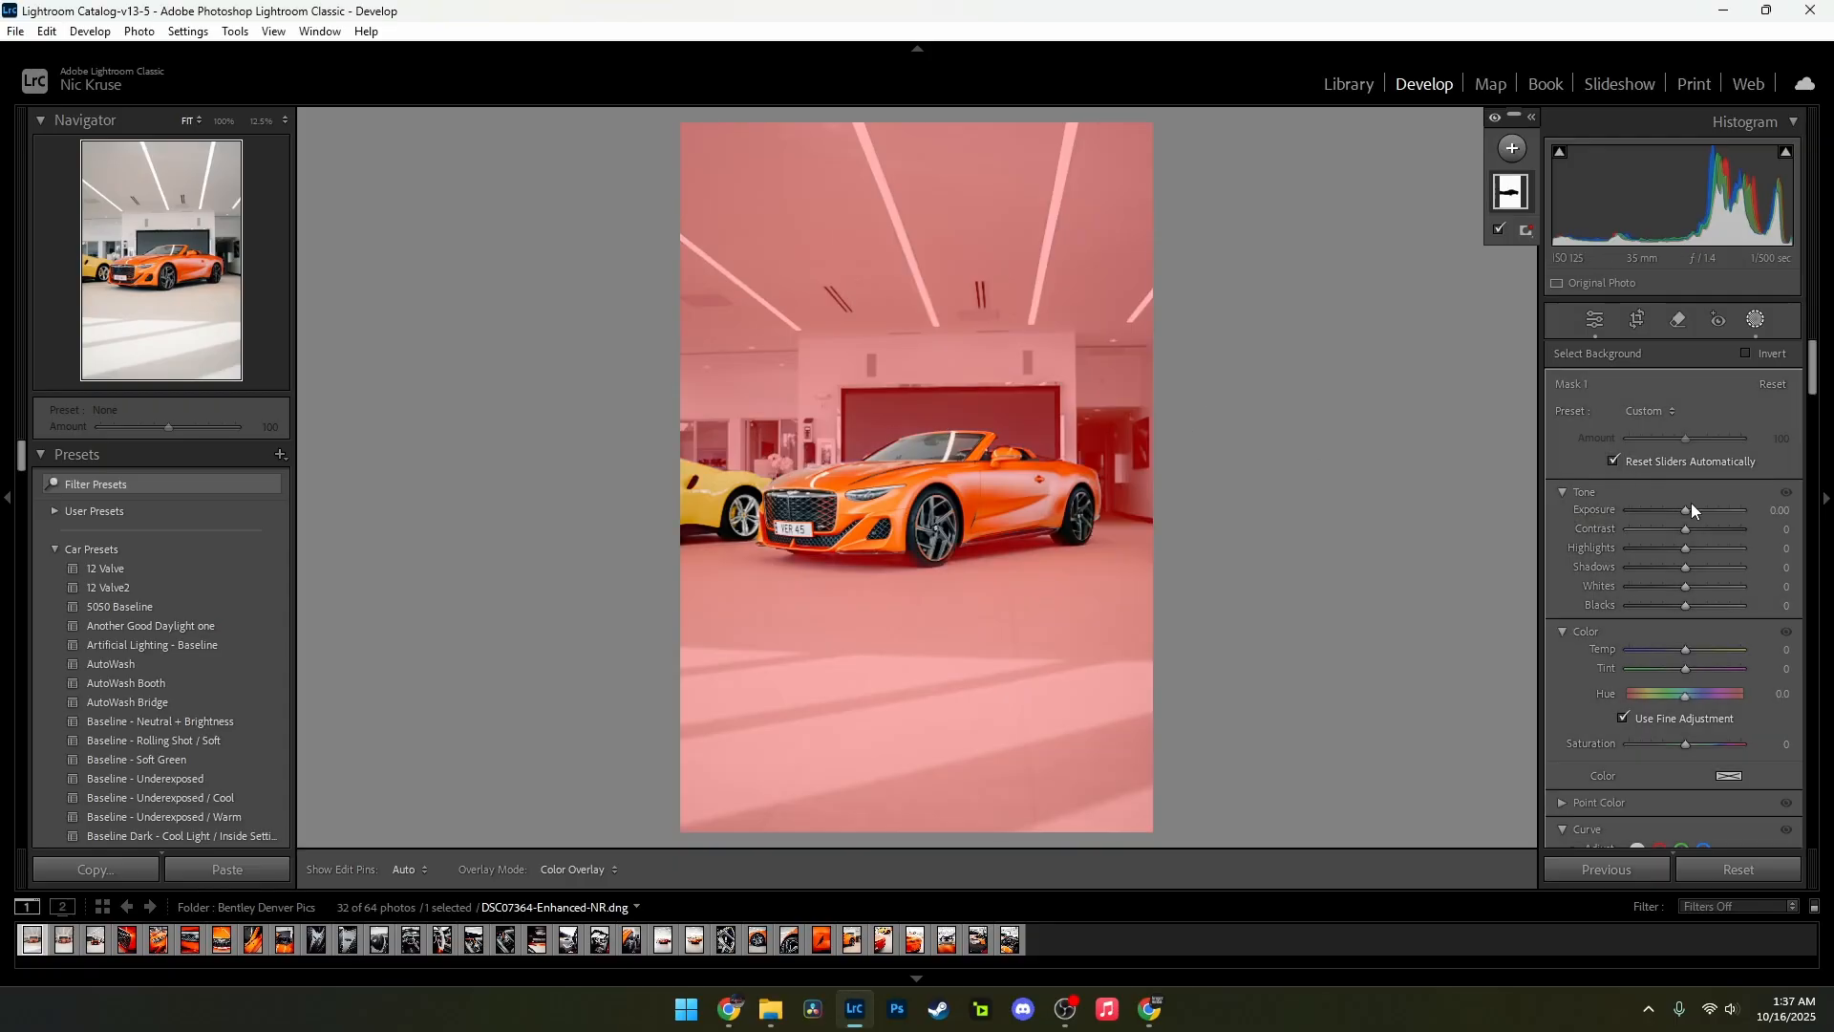
drag(1685, 513, 1682, 605)
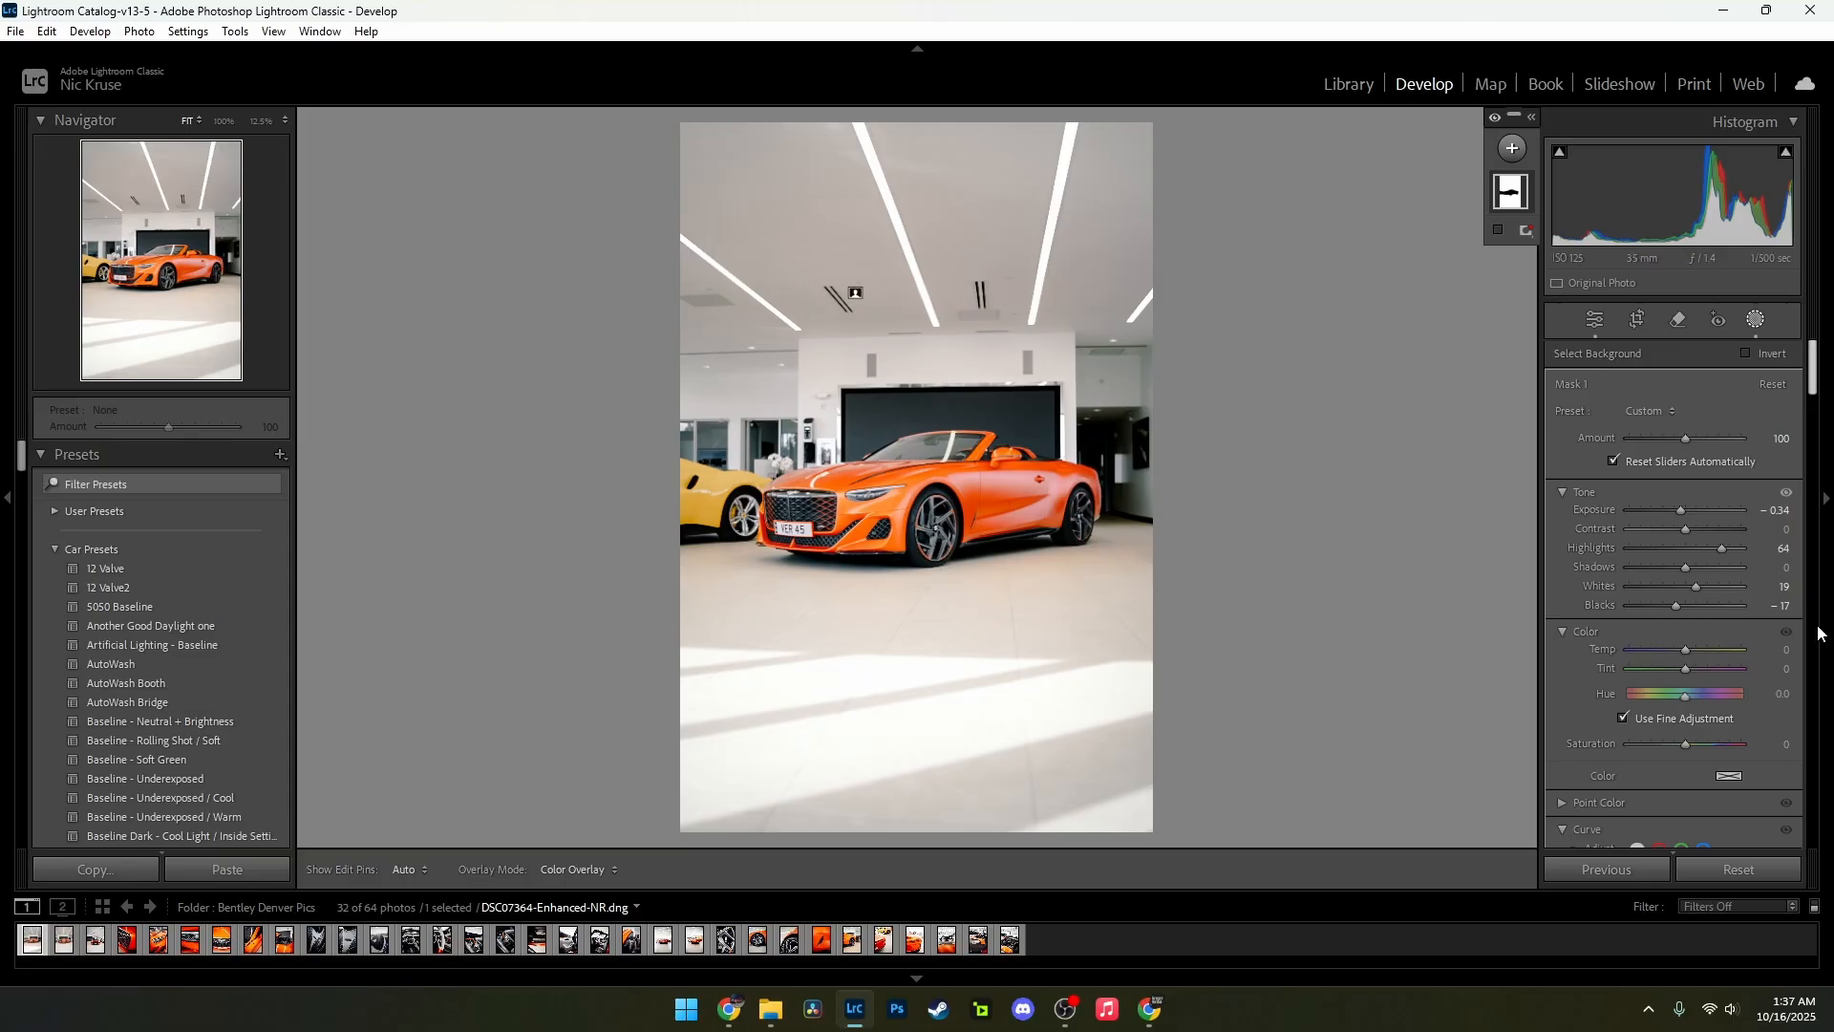
scroll(1751, 457, down, 3)
scroll(1748, 478, up, 4)
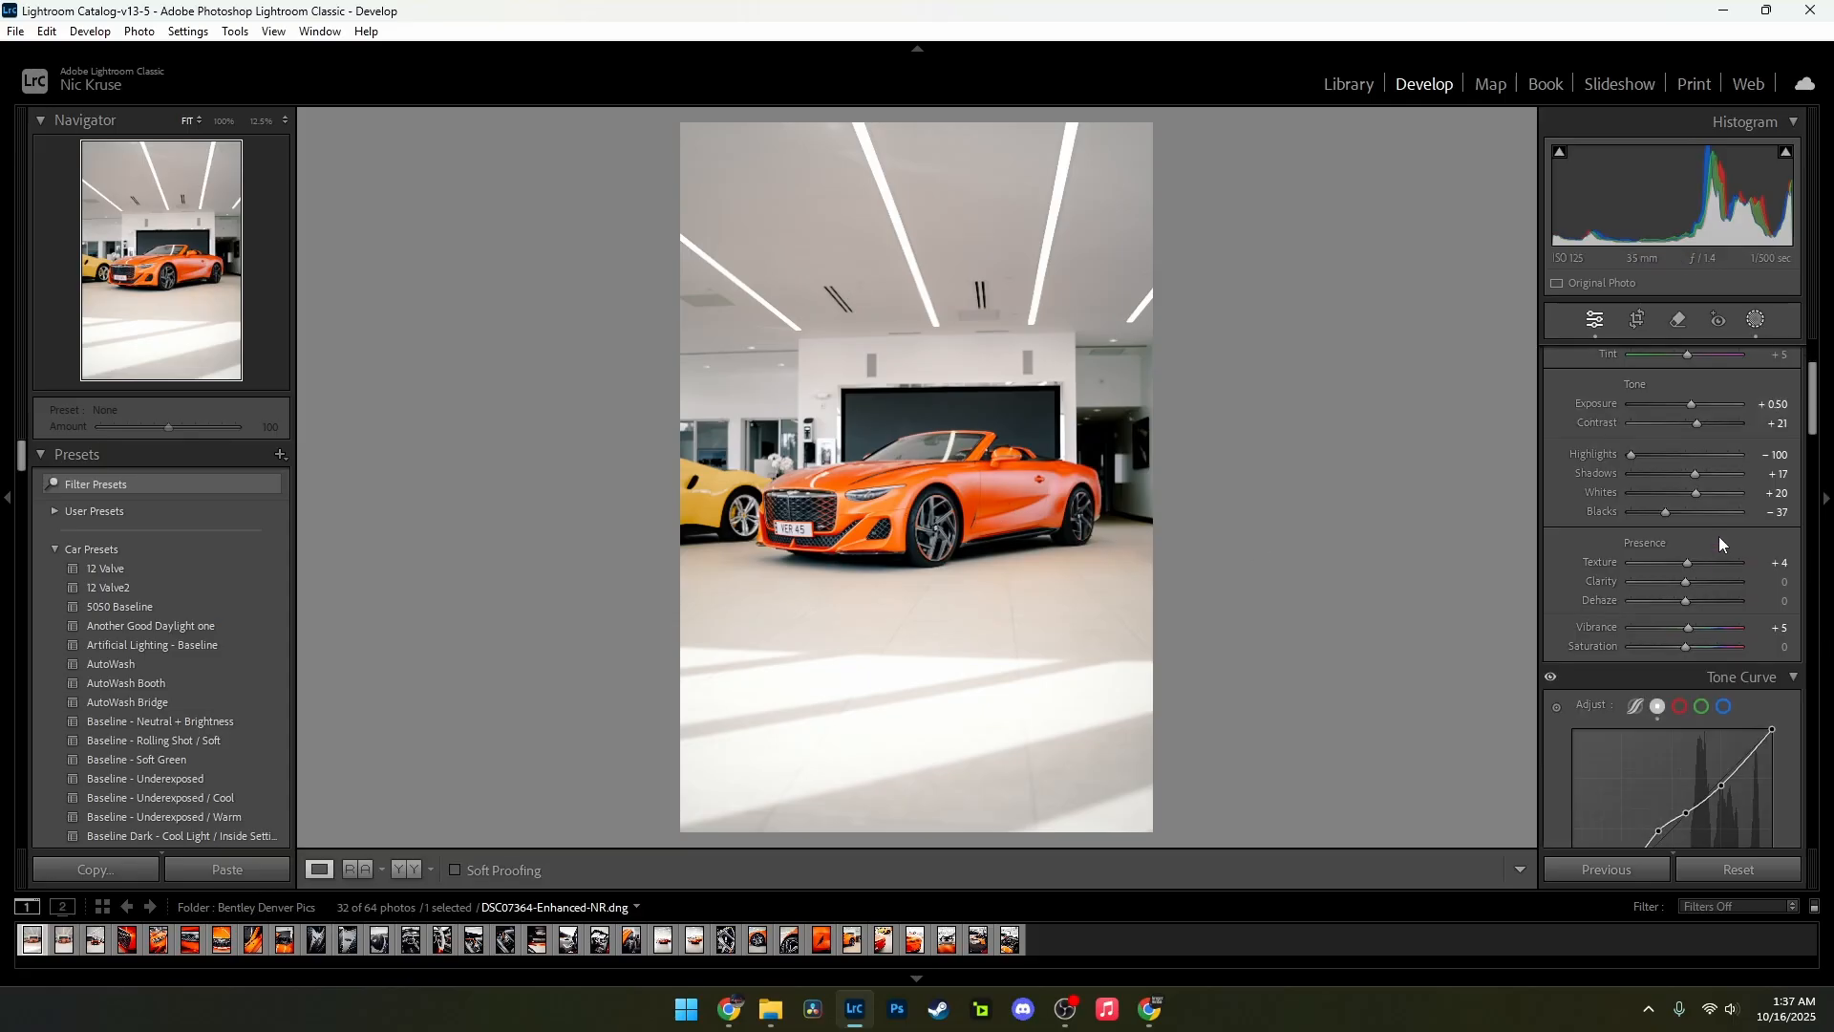
click(1773, 487)
text(3950)
key(Return)
key(ctrl+z)
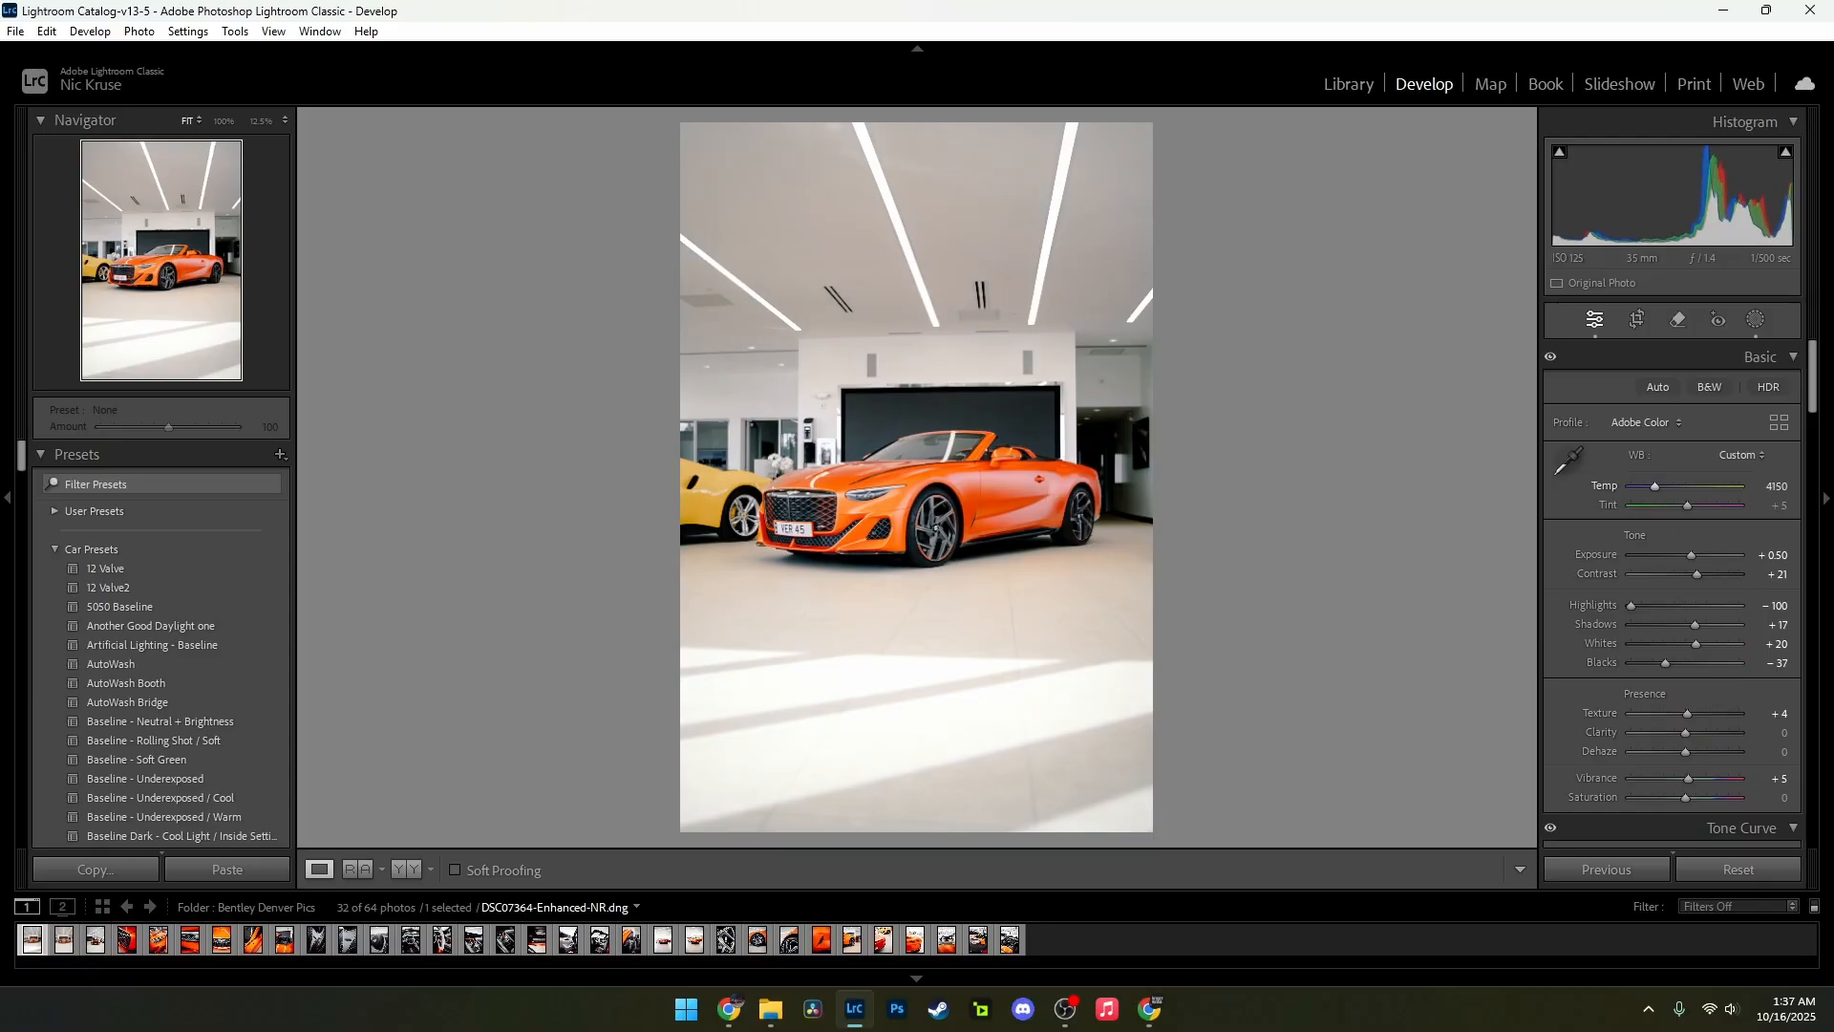
Step: Set the white balance Temp to 4100 and Tint to +9
drag(1653, 488, 1655, 487)
click(1773, 507)
text(1)
key(Return)
drag(1685, 506, 1765, 489)
Step: Switch to File Explorer and open the finished photo bentley from the Bentley Denver folder in Client Content Folder (Finished) on drive F
mouse_move(770, 1009)
mouse_move(760, 914)
middle_click(770, 1010)
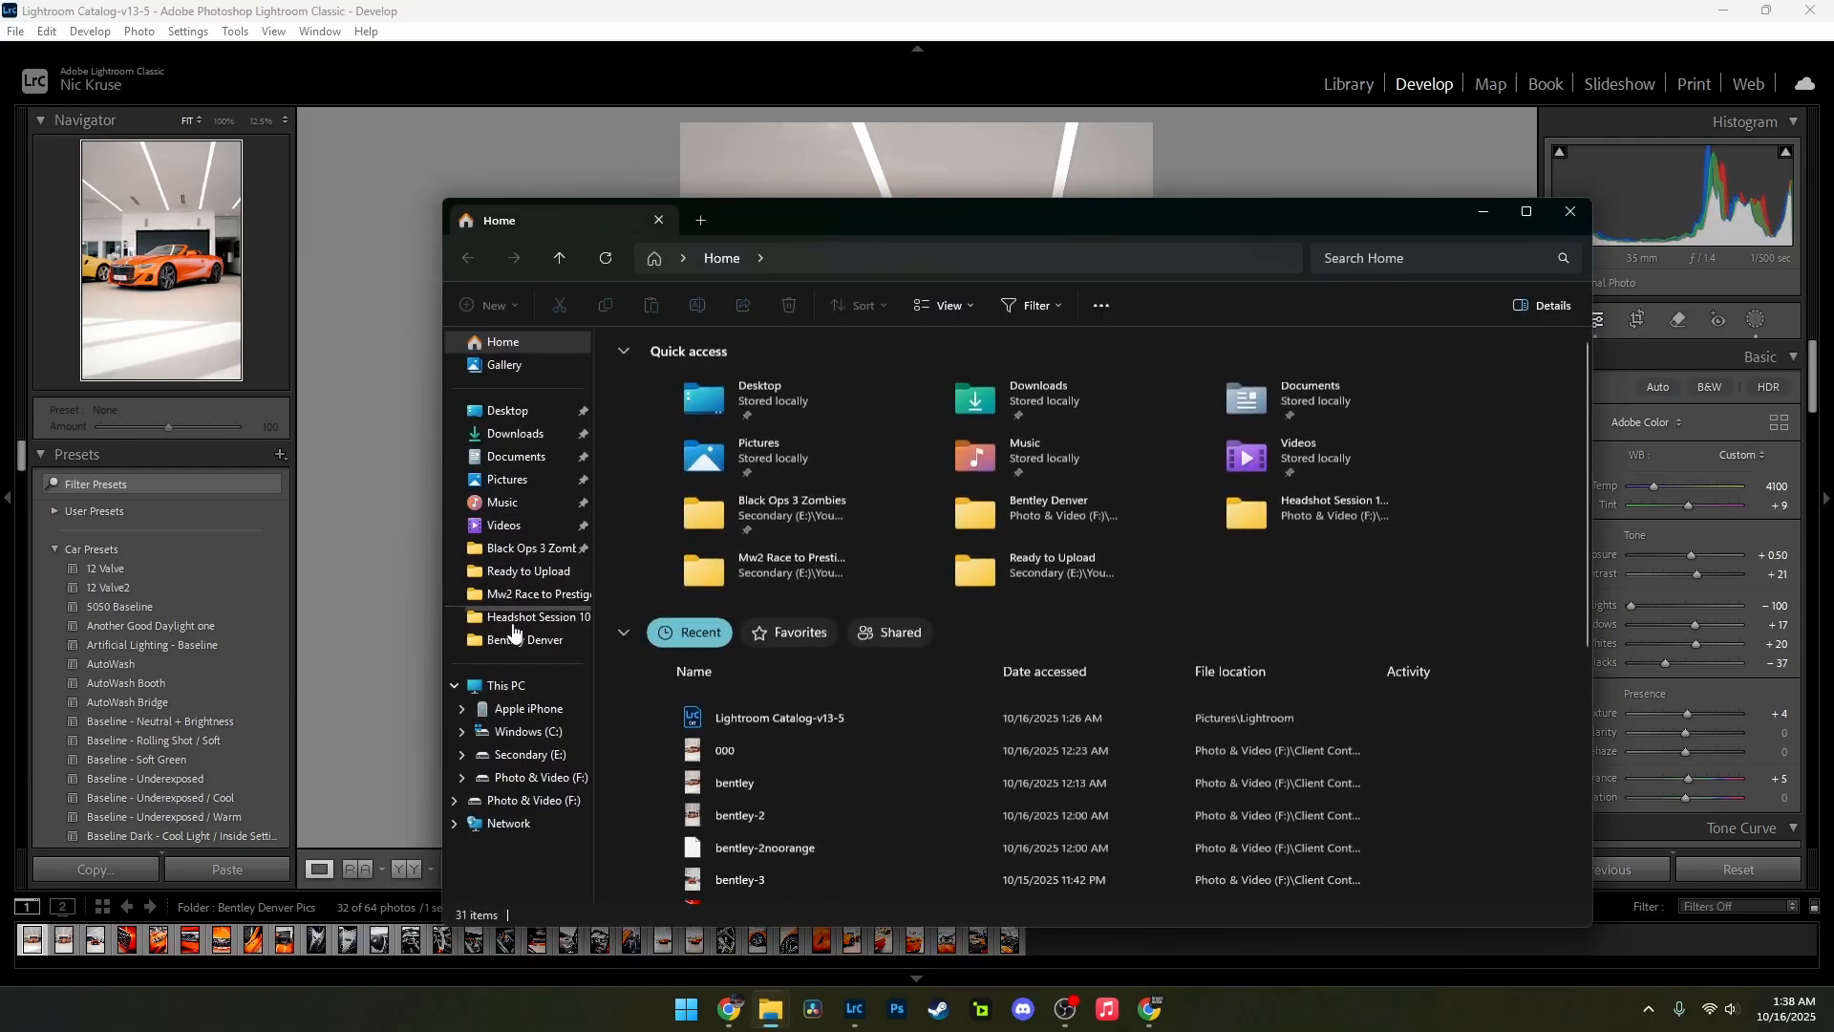
click(535, 777)
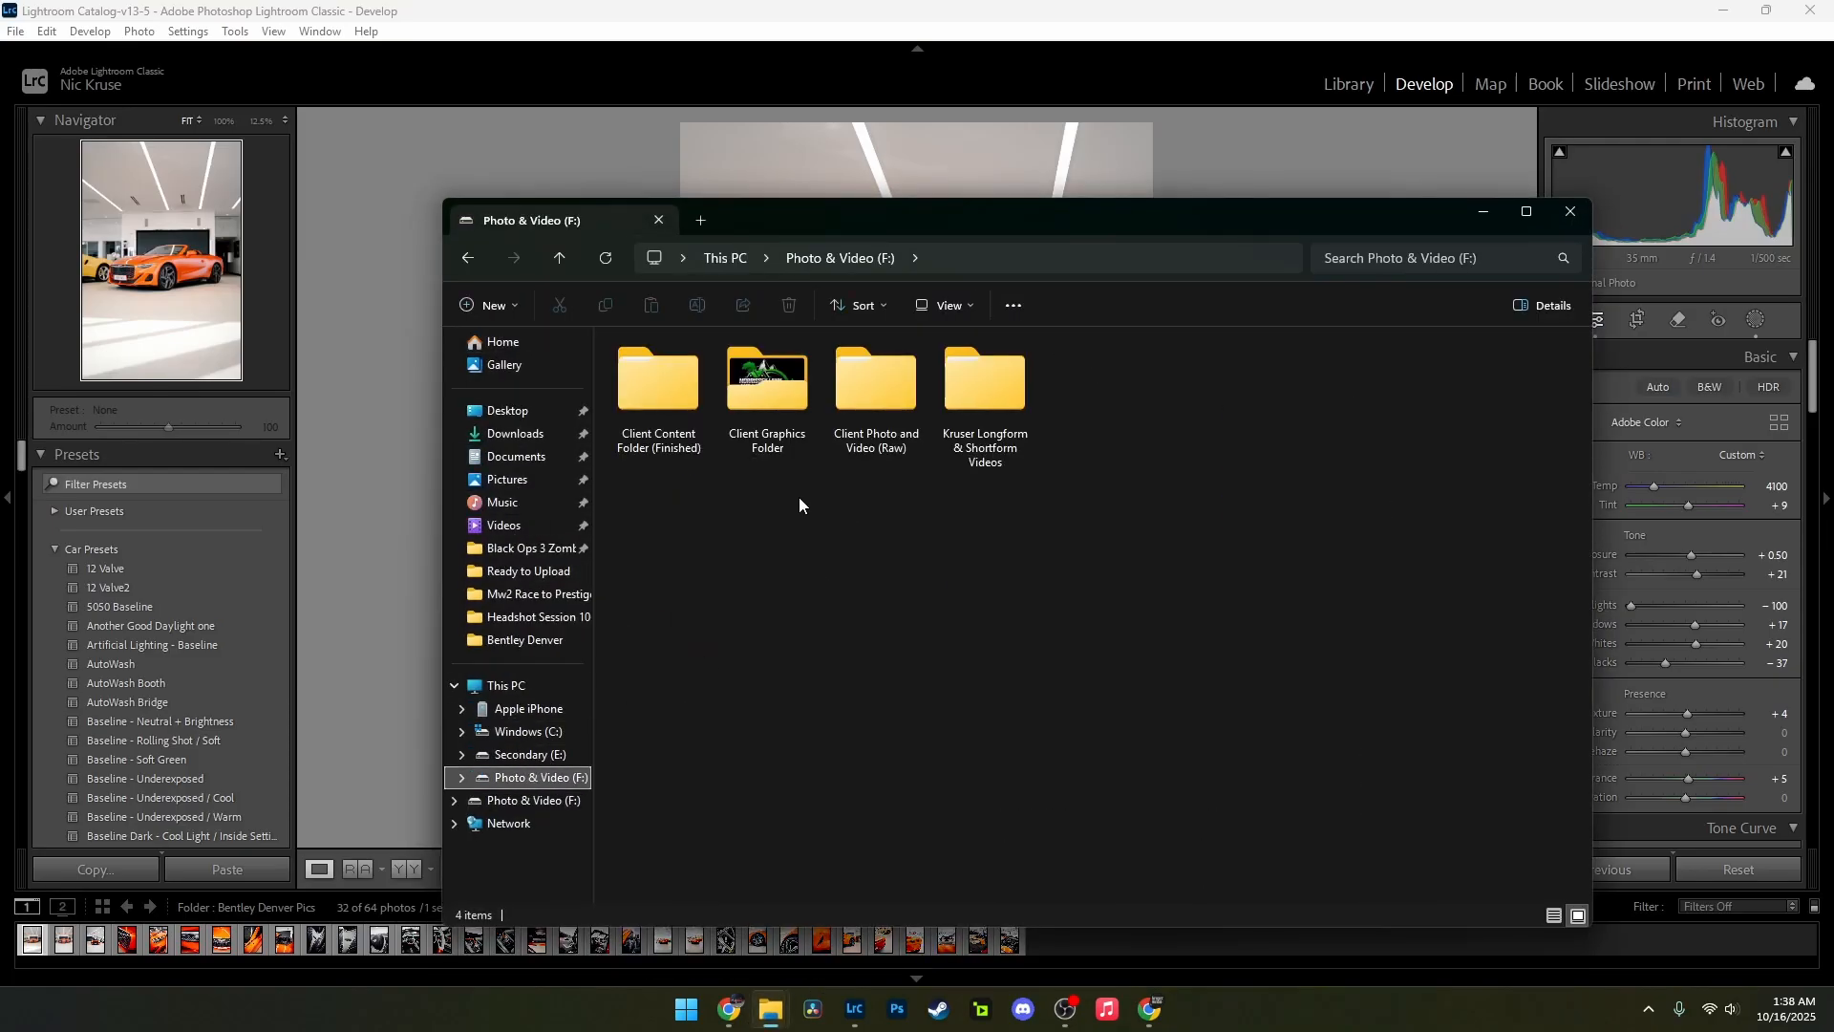
double_click(665, 403)
double_click(681, 390)
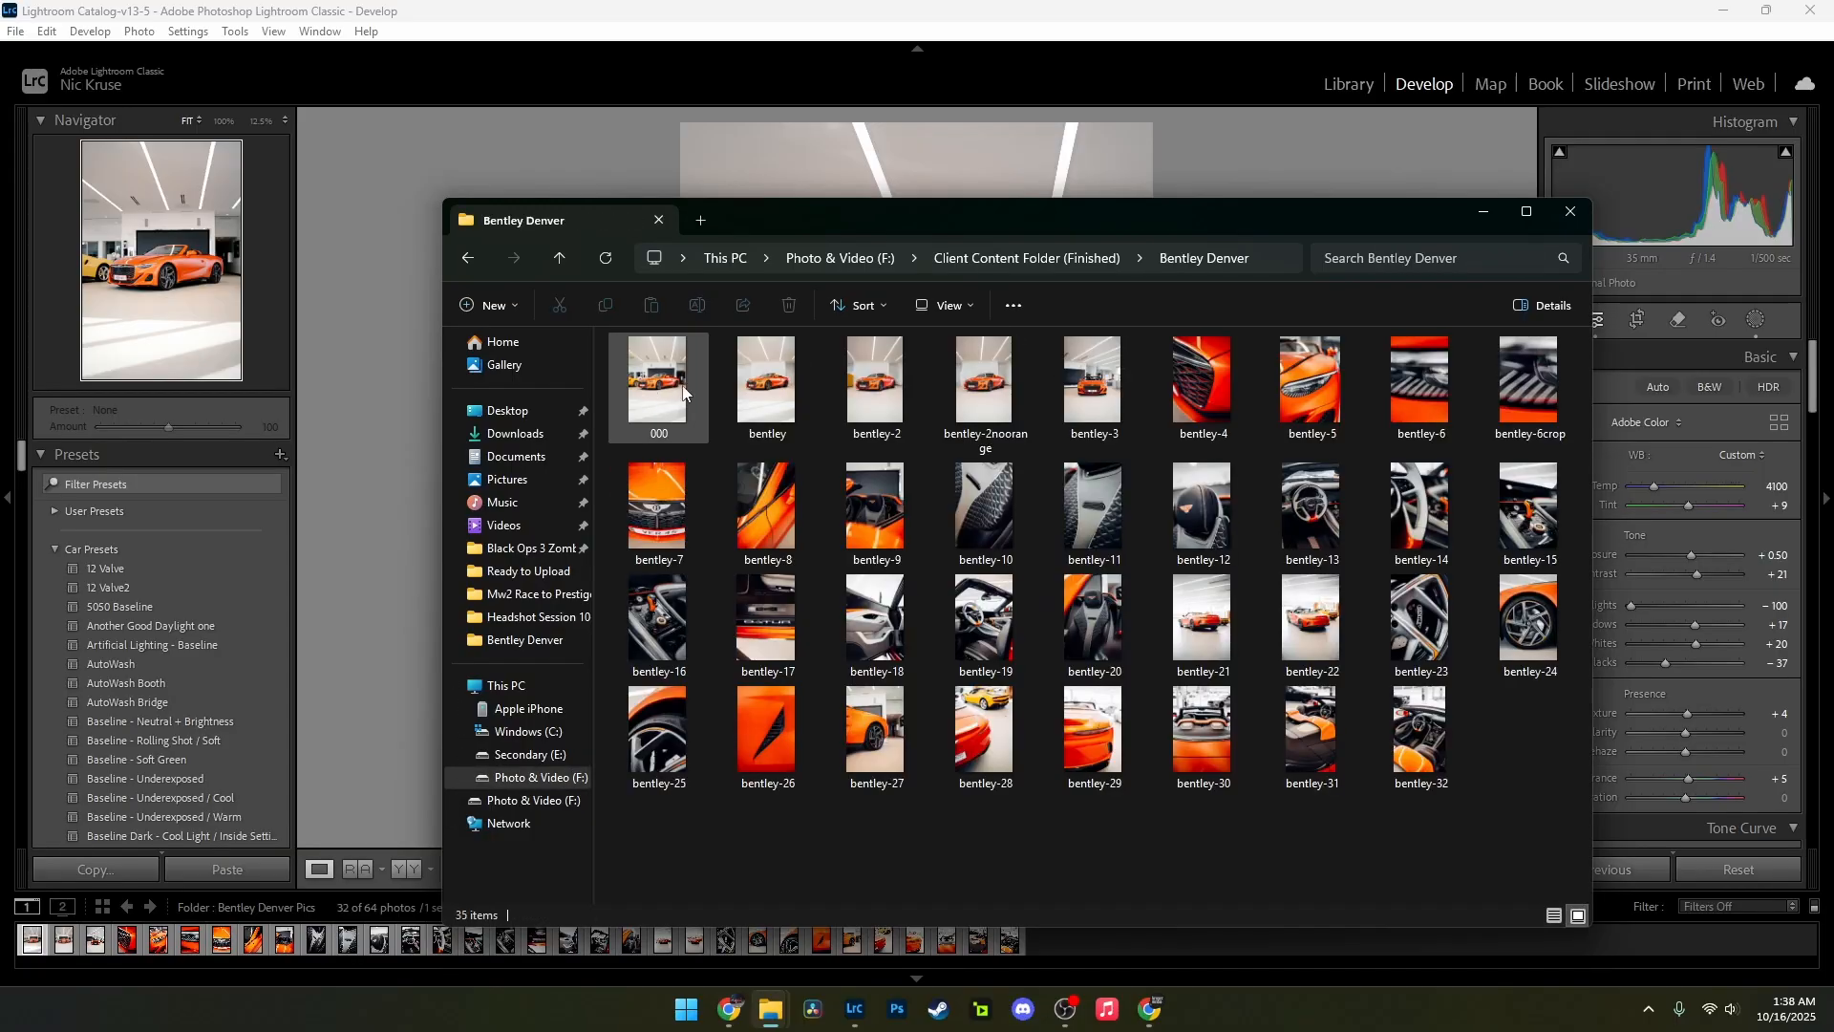
double_click(770, 392)
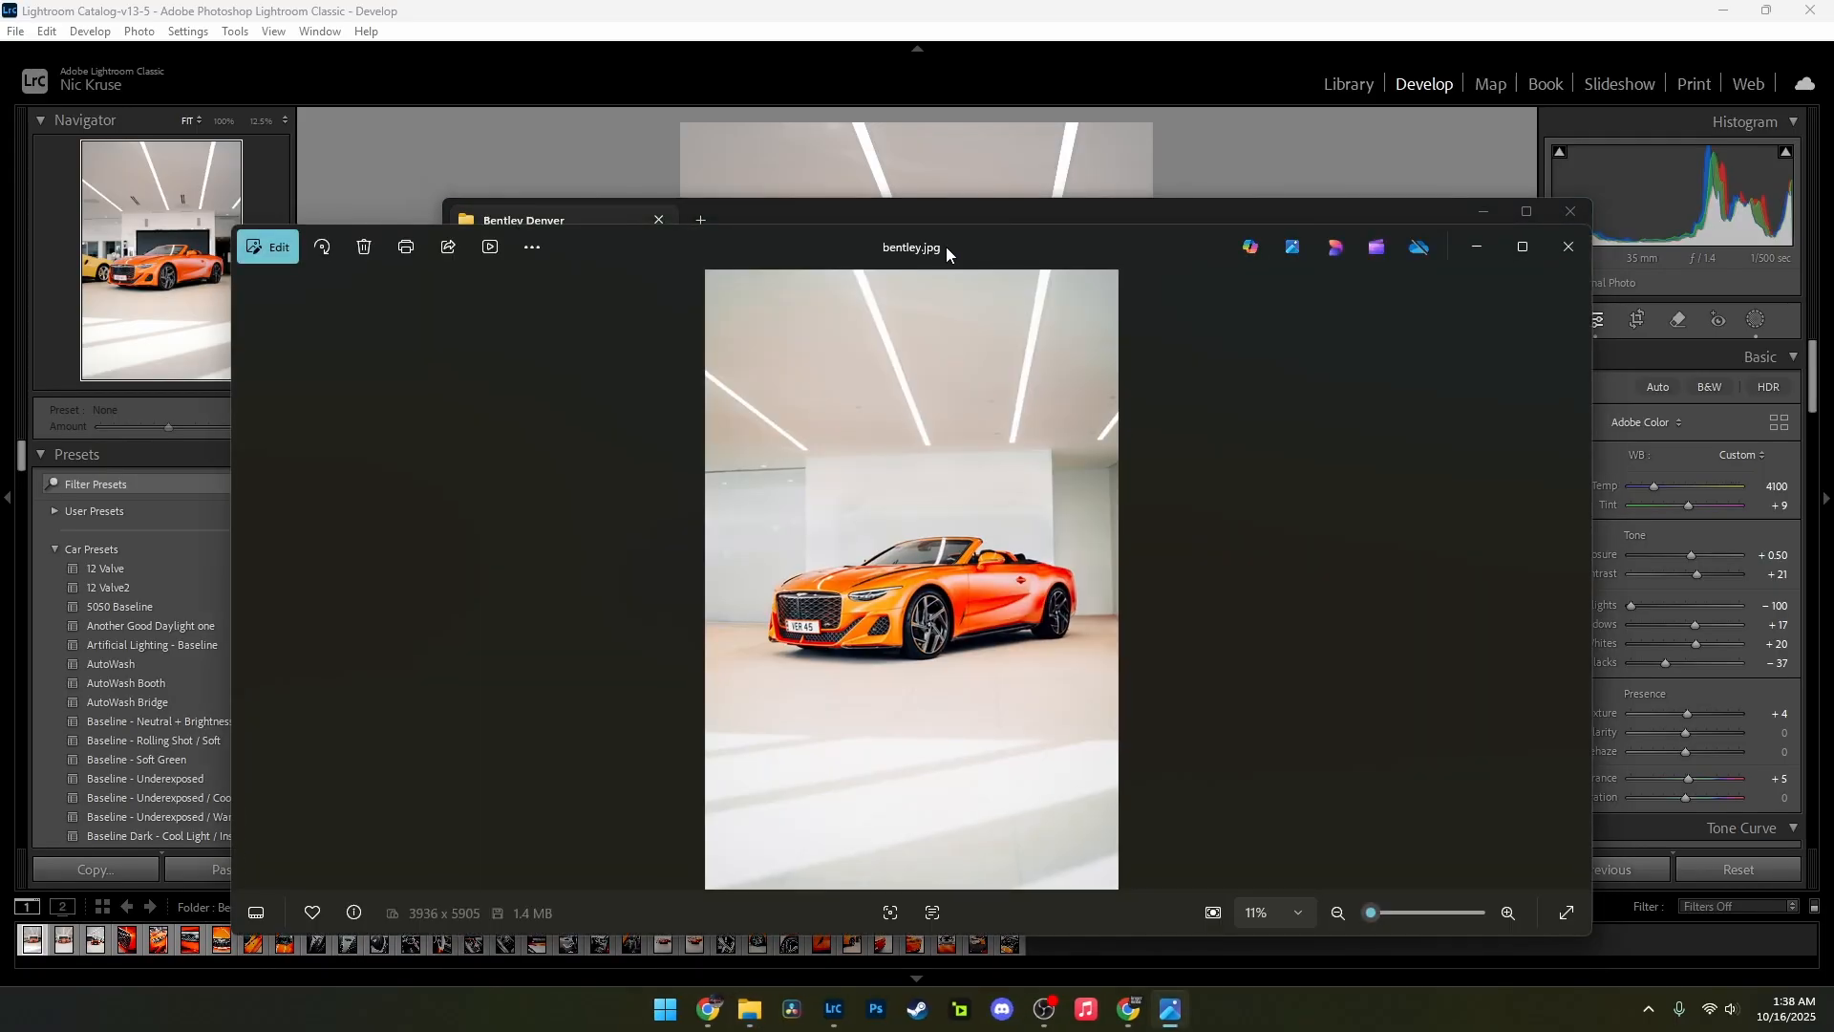
Step: Place the finished bentley.jpg side by side with Lightroom Classic and preview the current edit full screen for comparison
click(1498, 208)
drag(1086, 239, 1, 331)
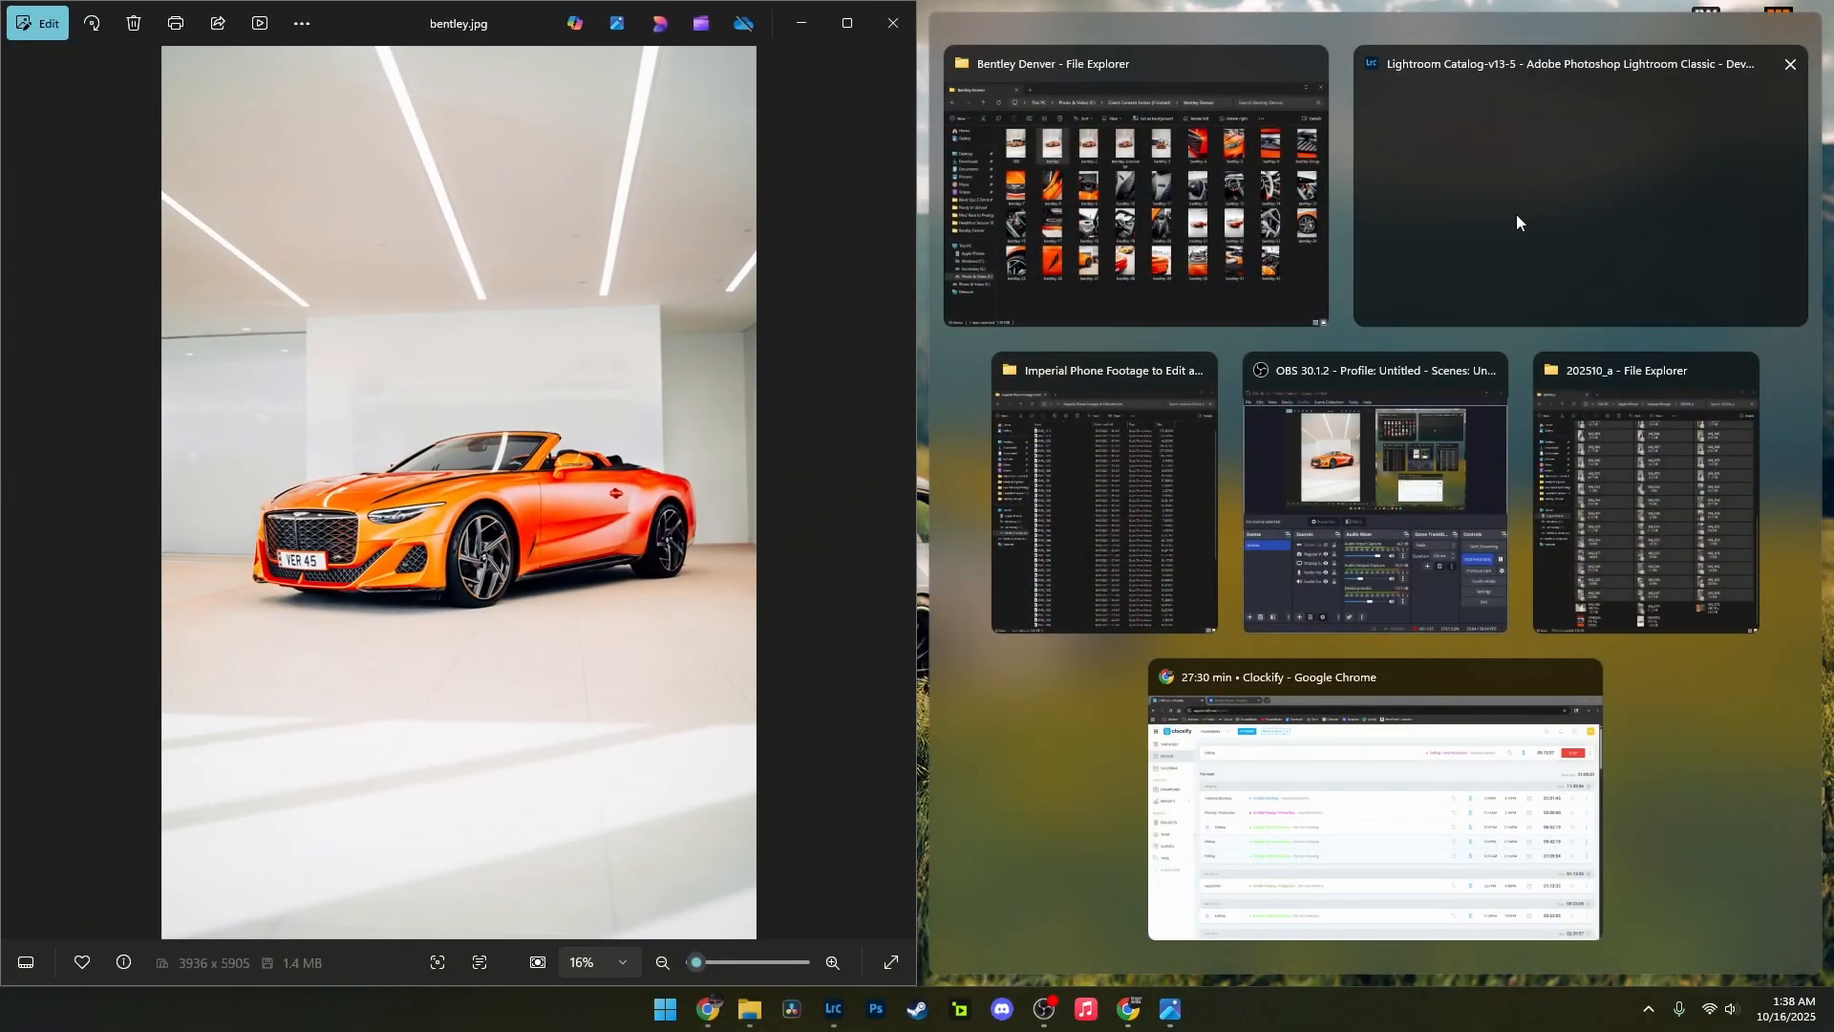
click(1517, 214)
key(f)
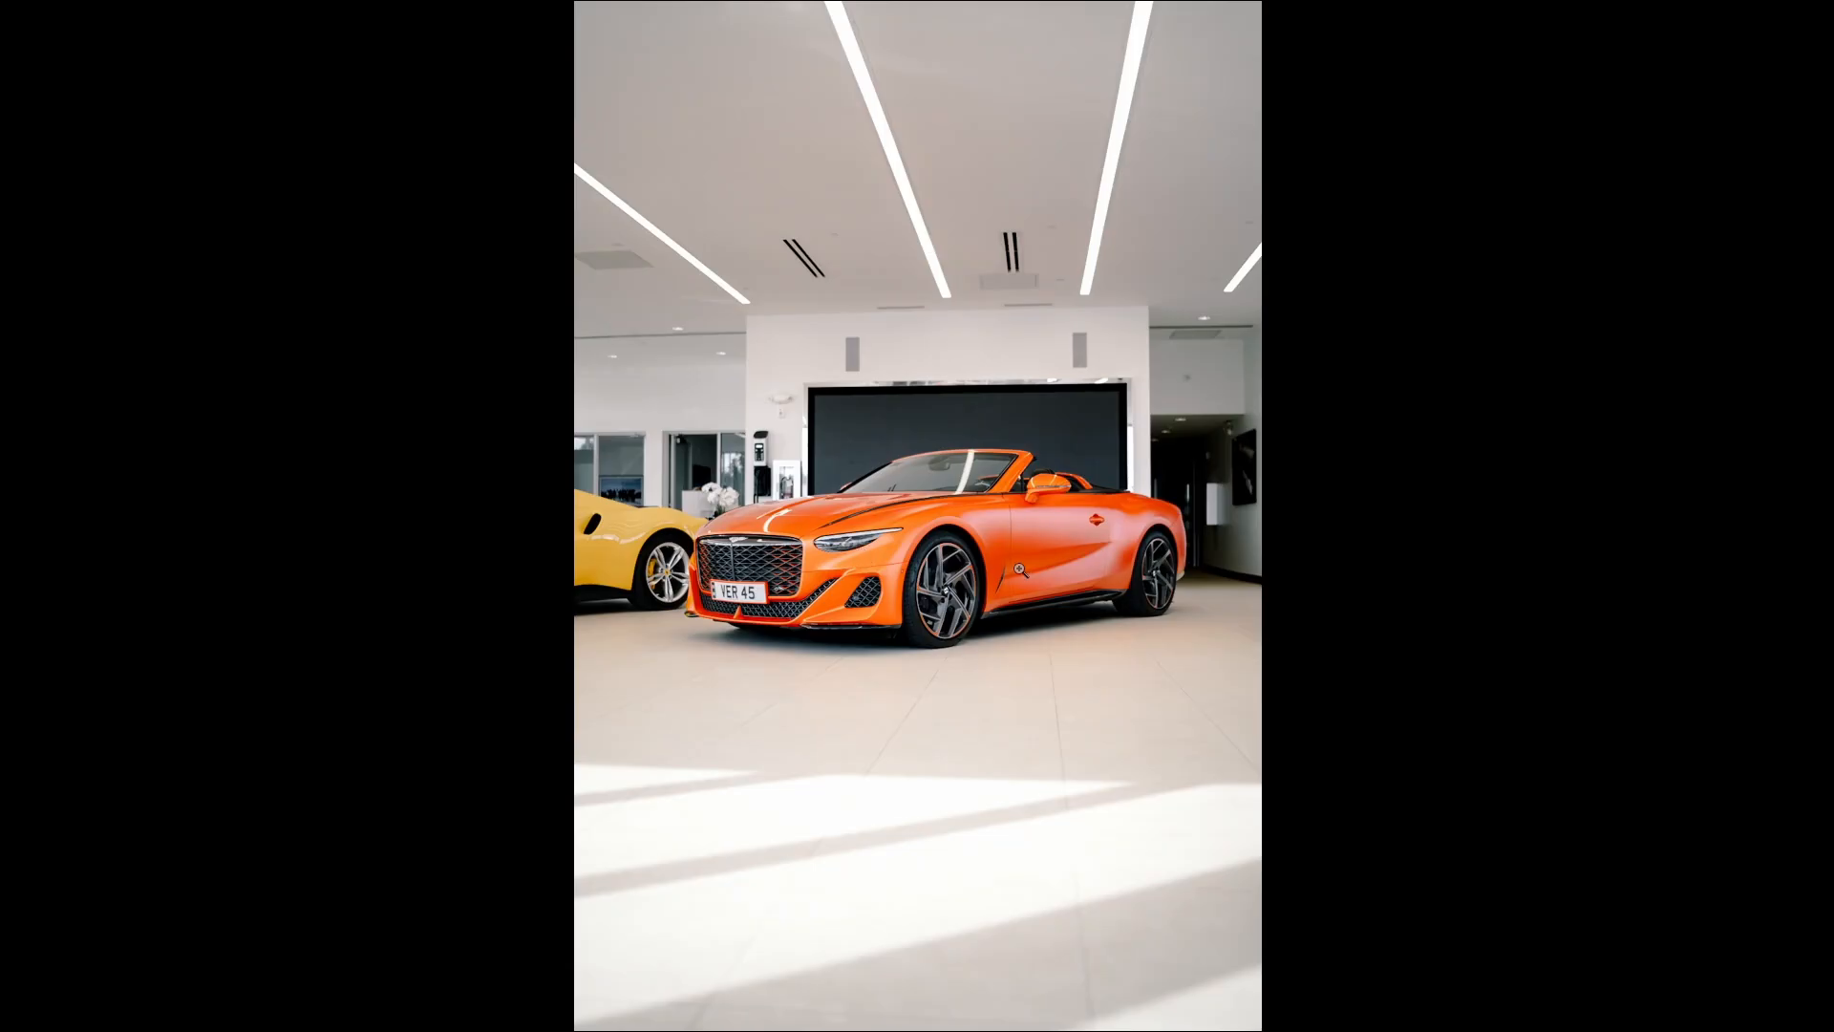
key(f)
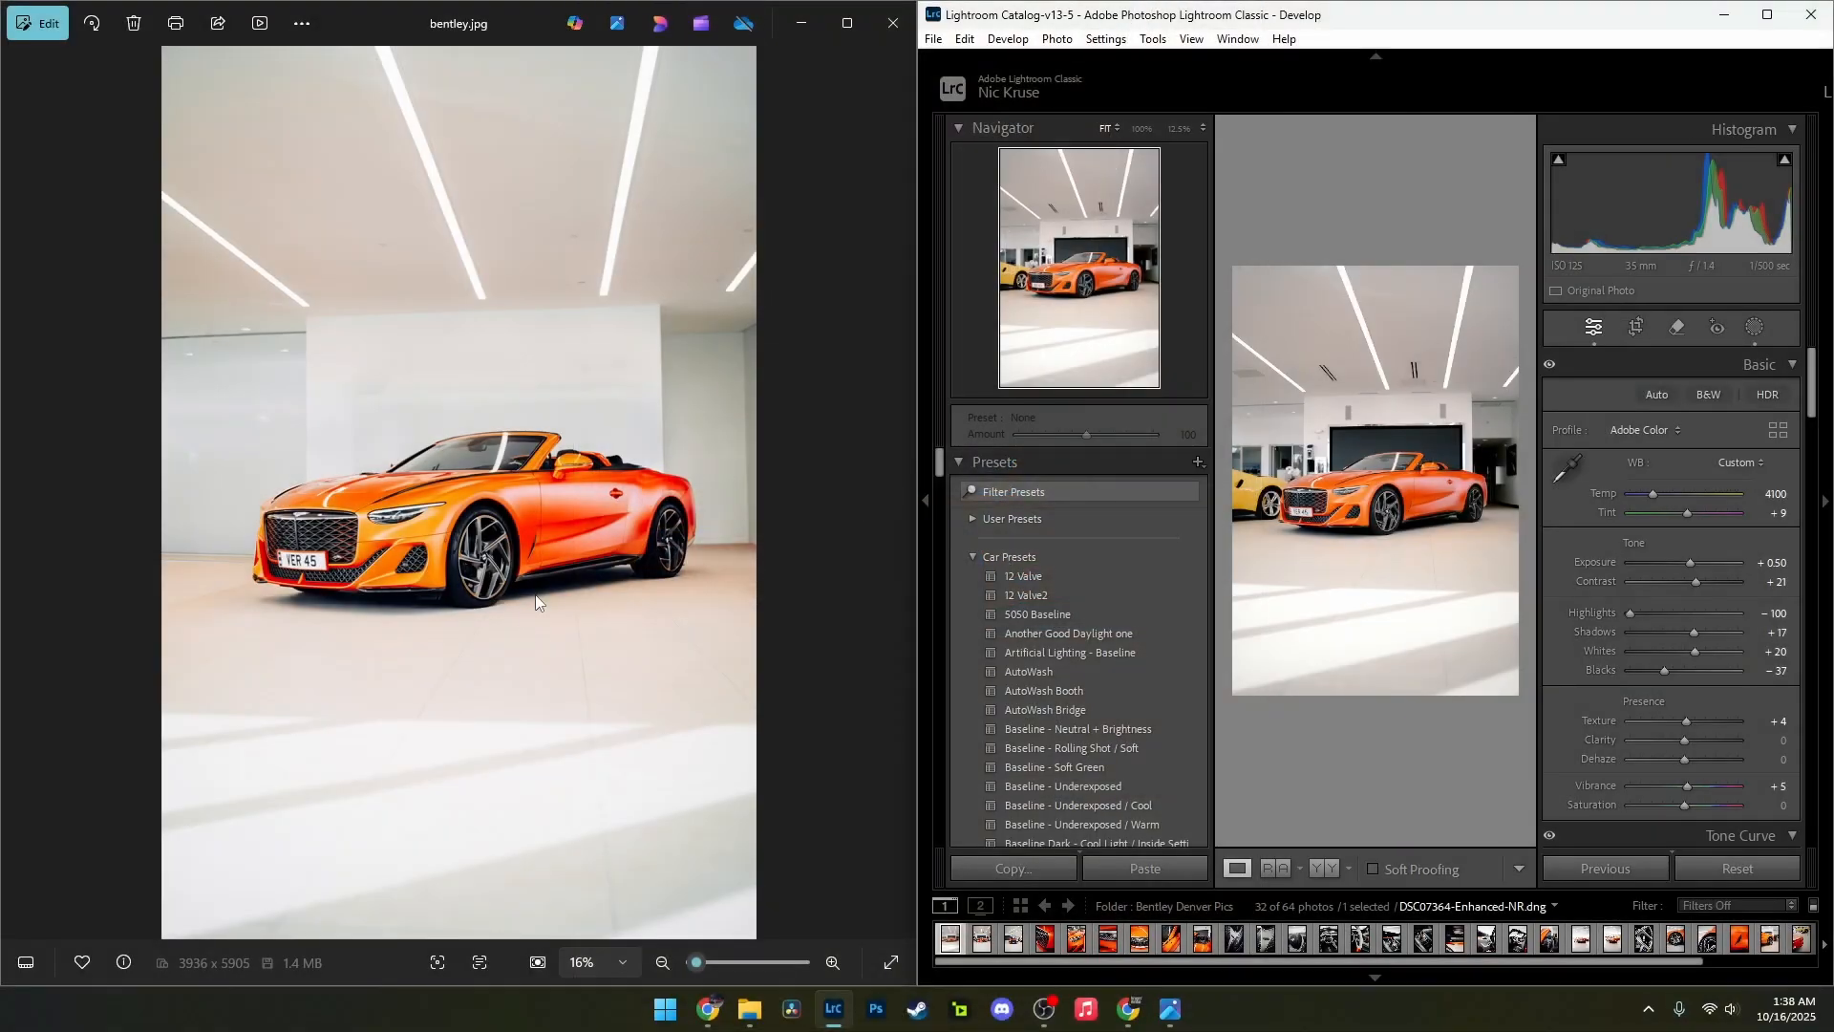
Step: Maximize the finished bentley.jpg to examine its cleaned-up background and colours
click(516, 22)
drag(516, 23, 1057, 130)
double_click(1057, 129)
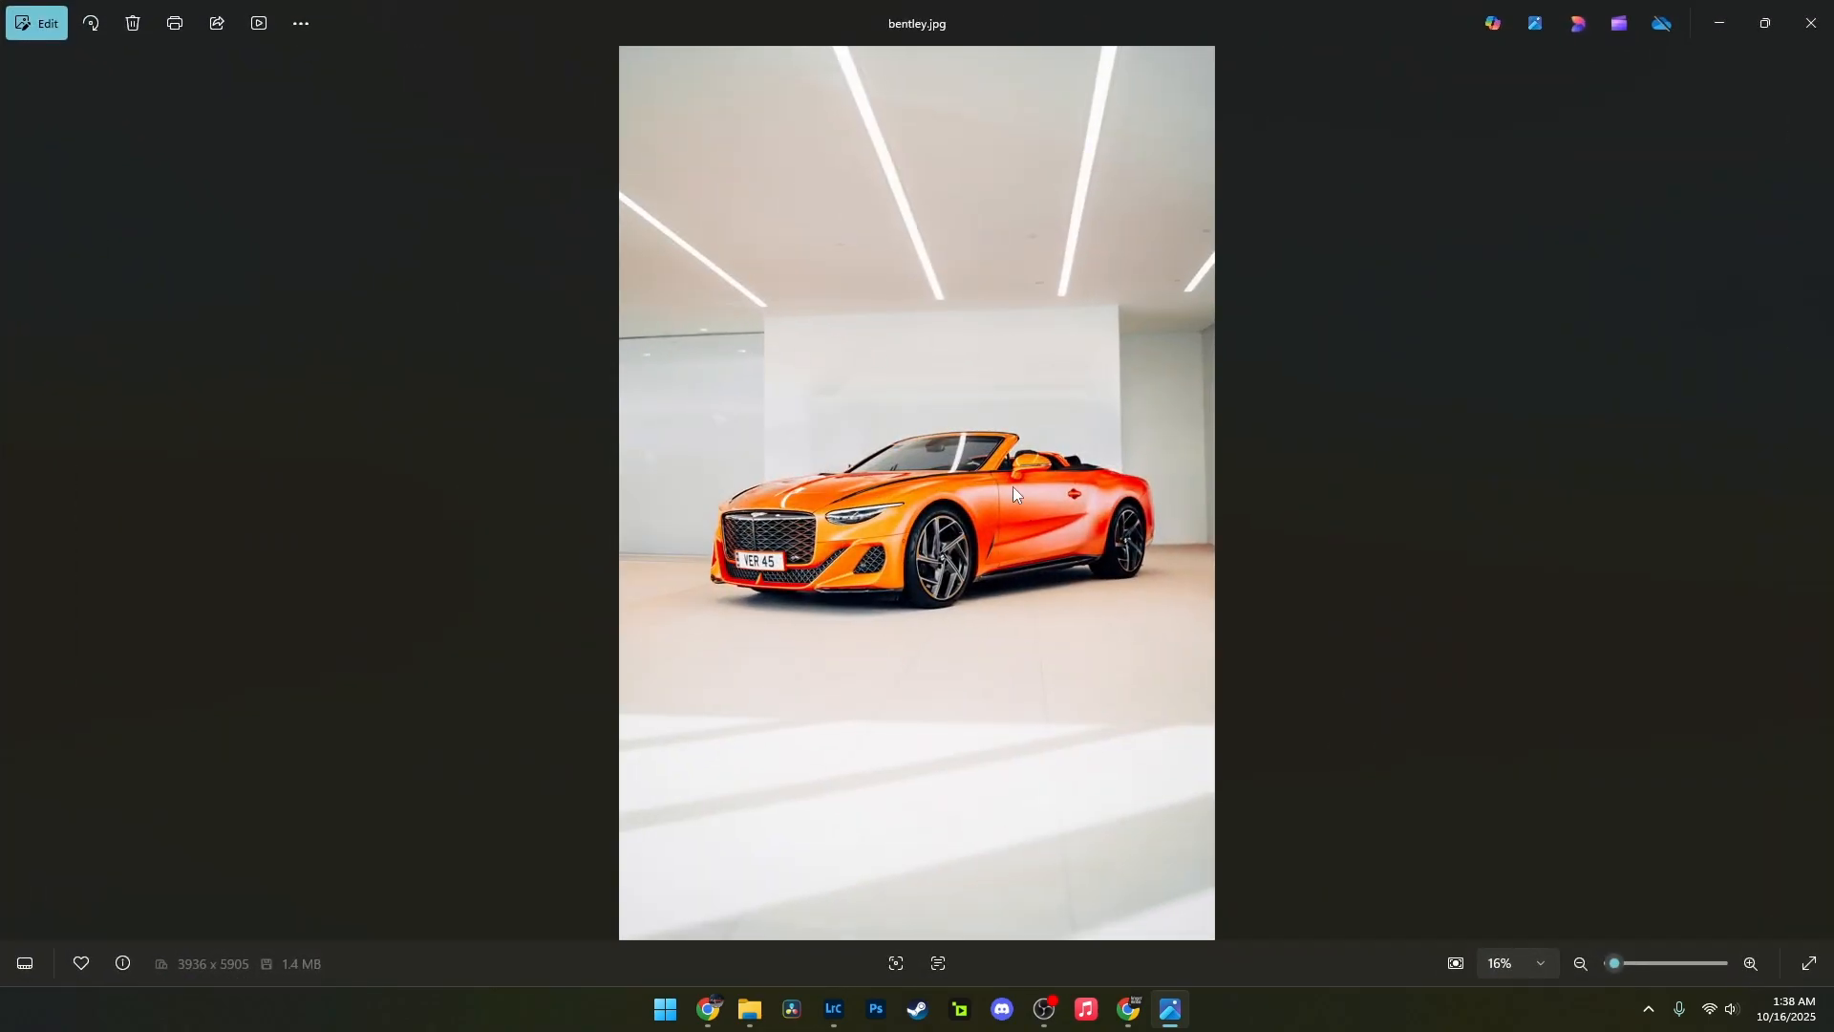